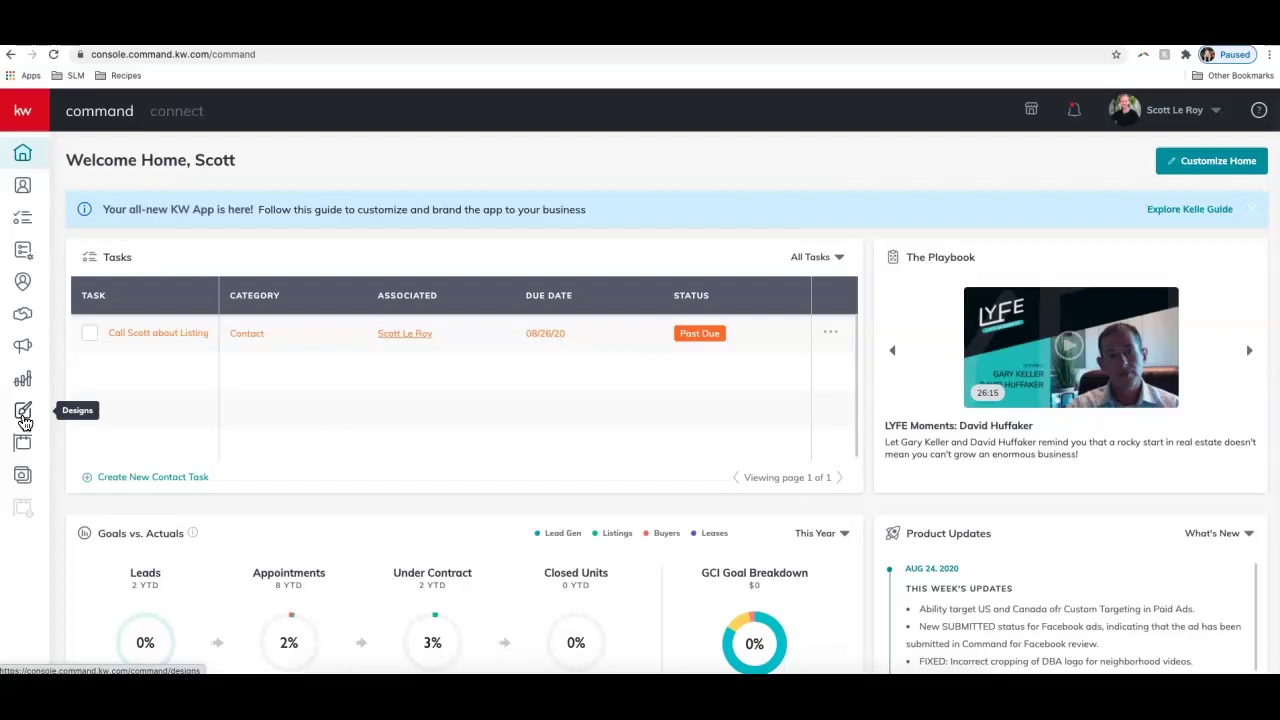
From Designs, start a new Email design and continue to template selection.
click(24, 420)
click(24, 420)
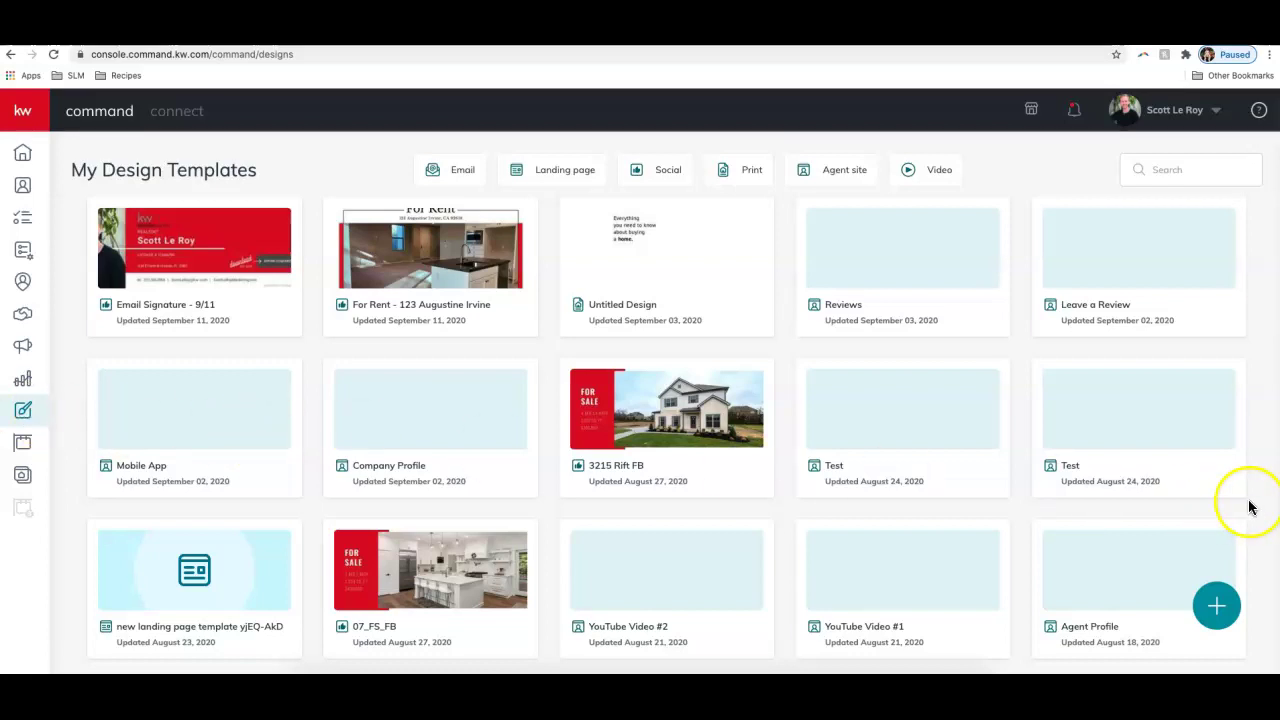
click(1220, 607)
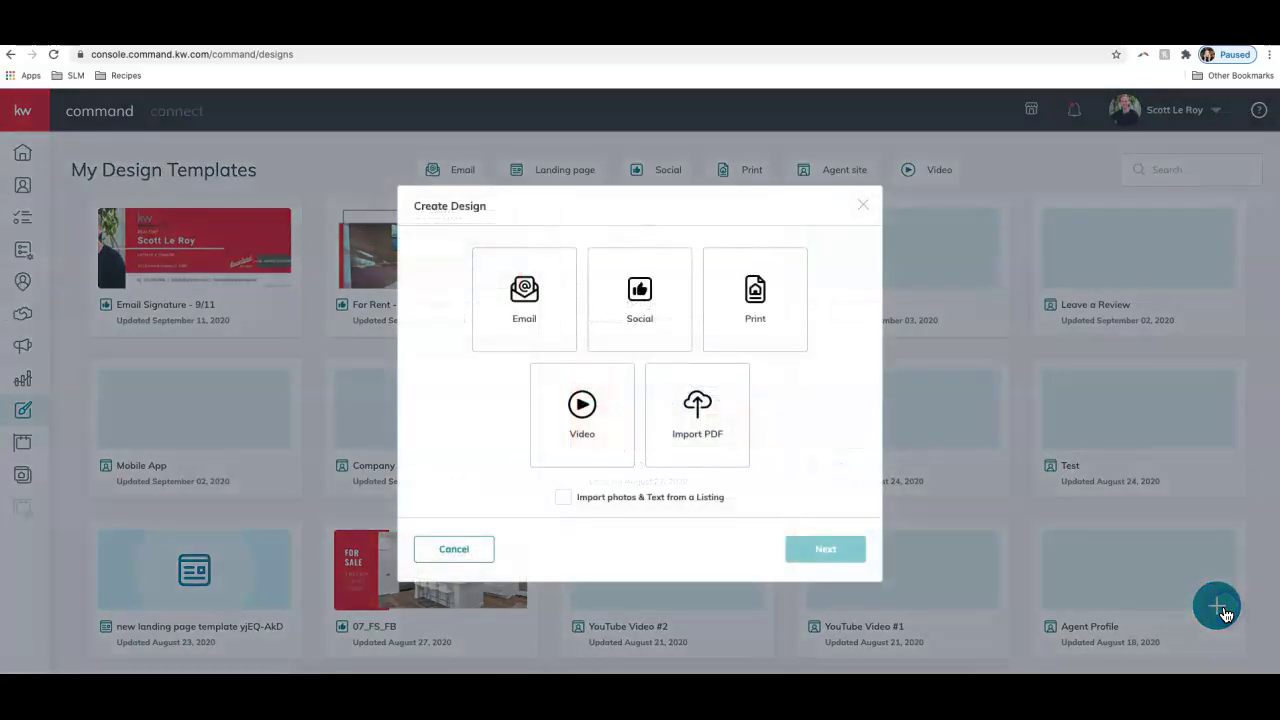
click(520, 316)
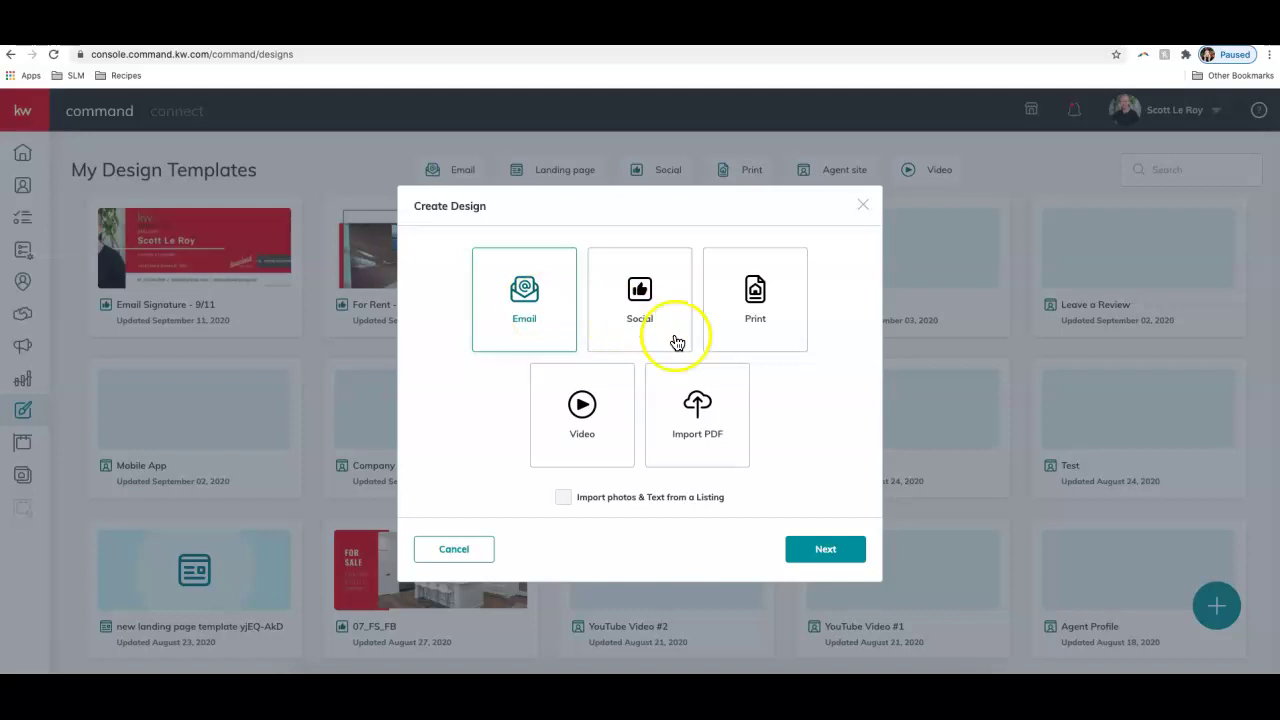
click(830, 550)
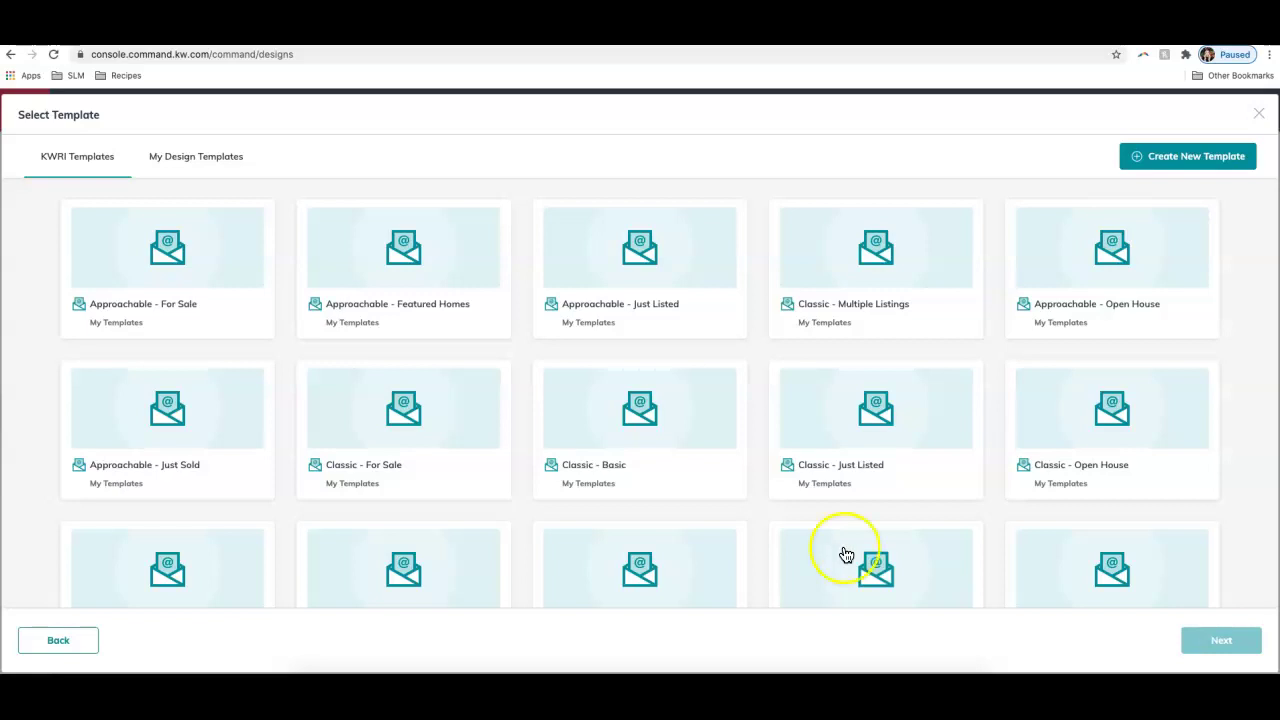
Open the Approachable - For Sale KWRI template in the email editor.
click(172, 258)
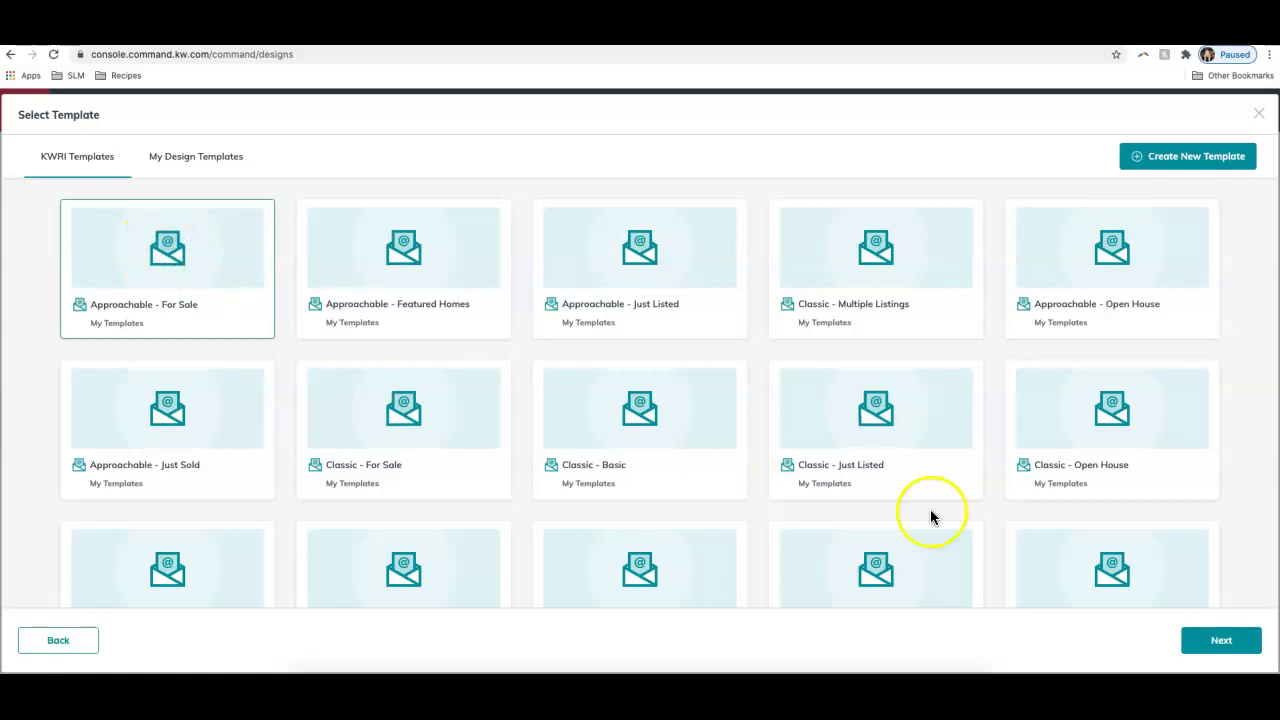
click(1213, 641)
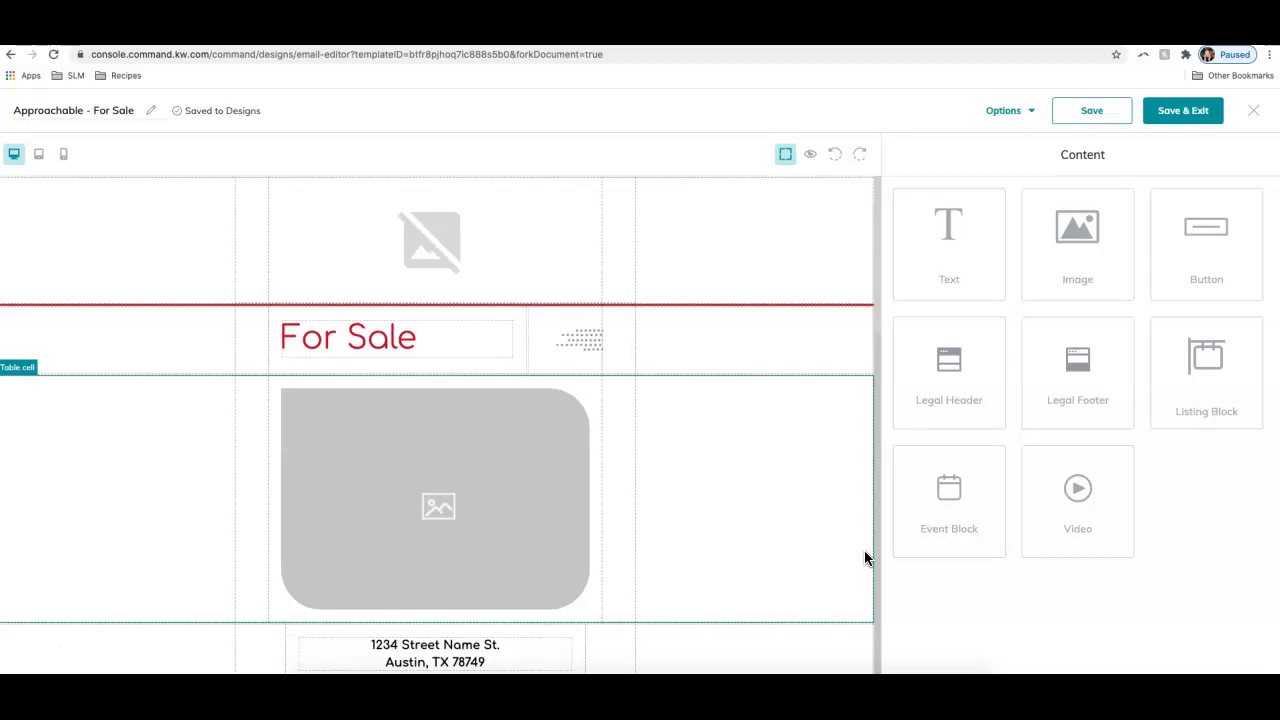
scroll(434, 320, down, 3)
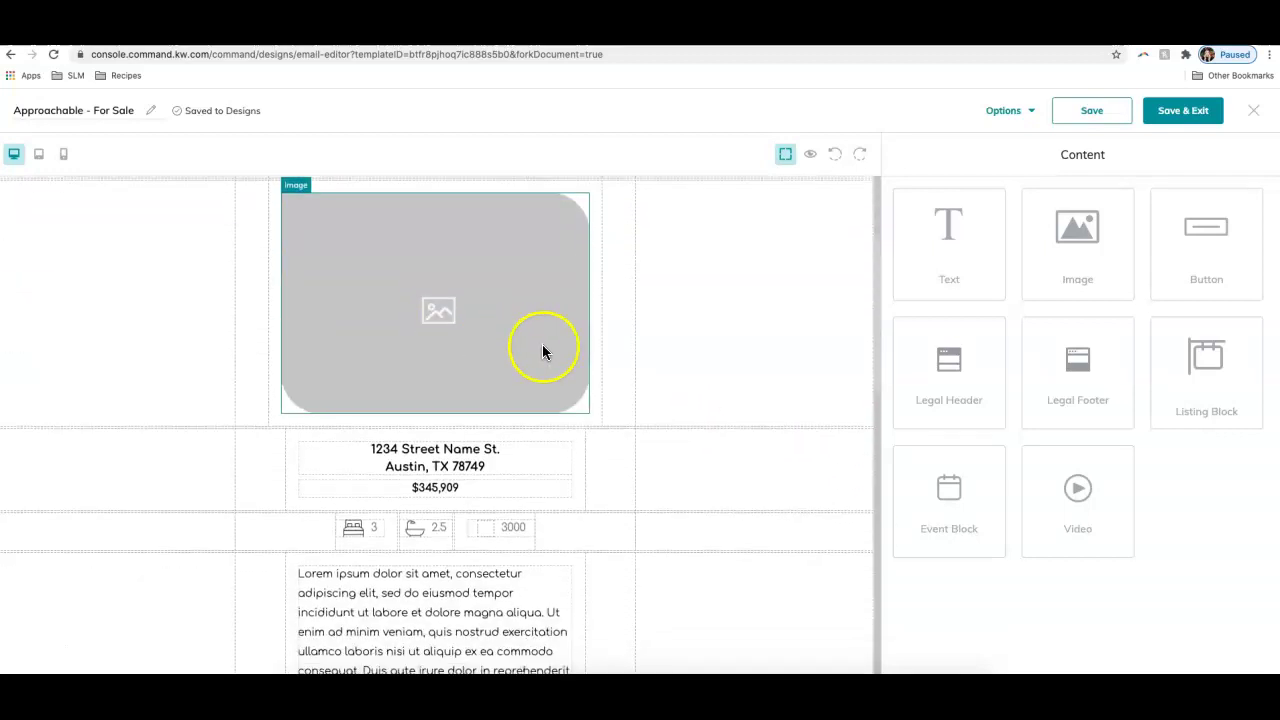
scroll(542, 350, down, 10)
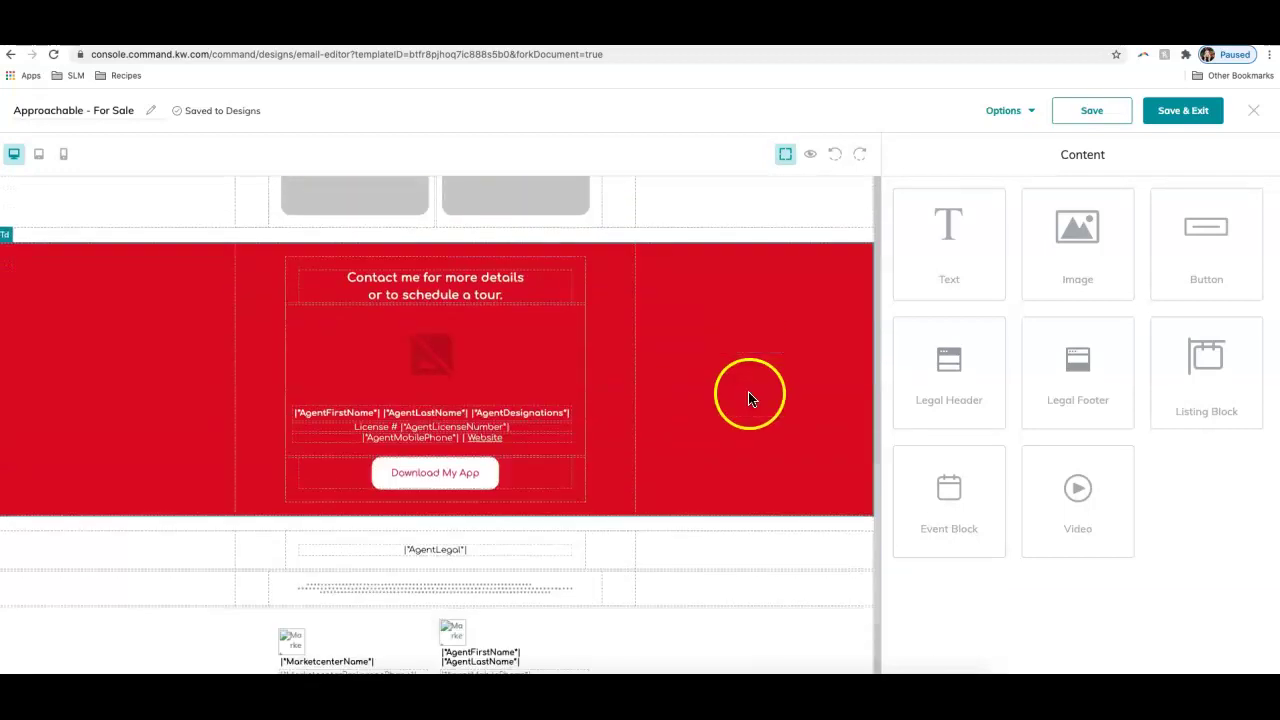
scroll(748, 391, down, 2)
scroll(748, 391, up, 10)
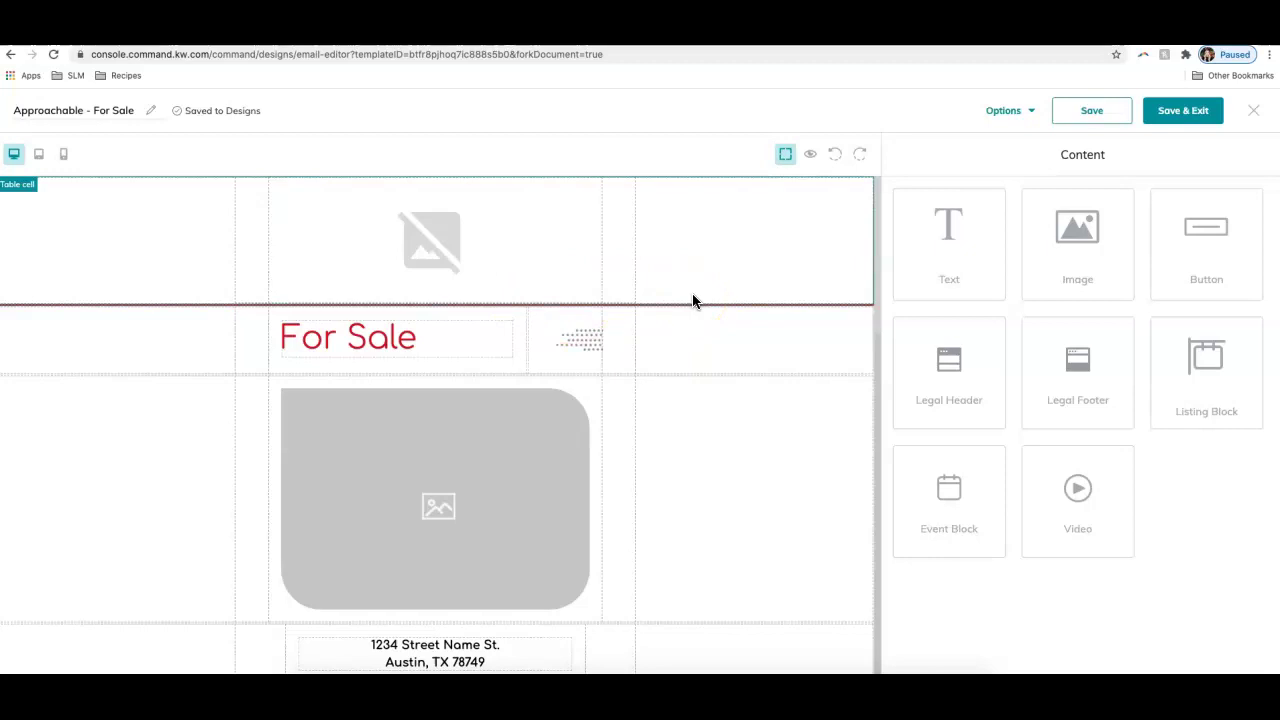
click(665, 309)
scroll(753, 350, down, 2)
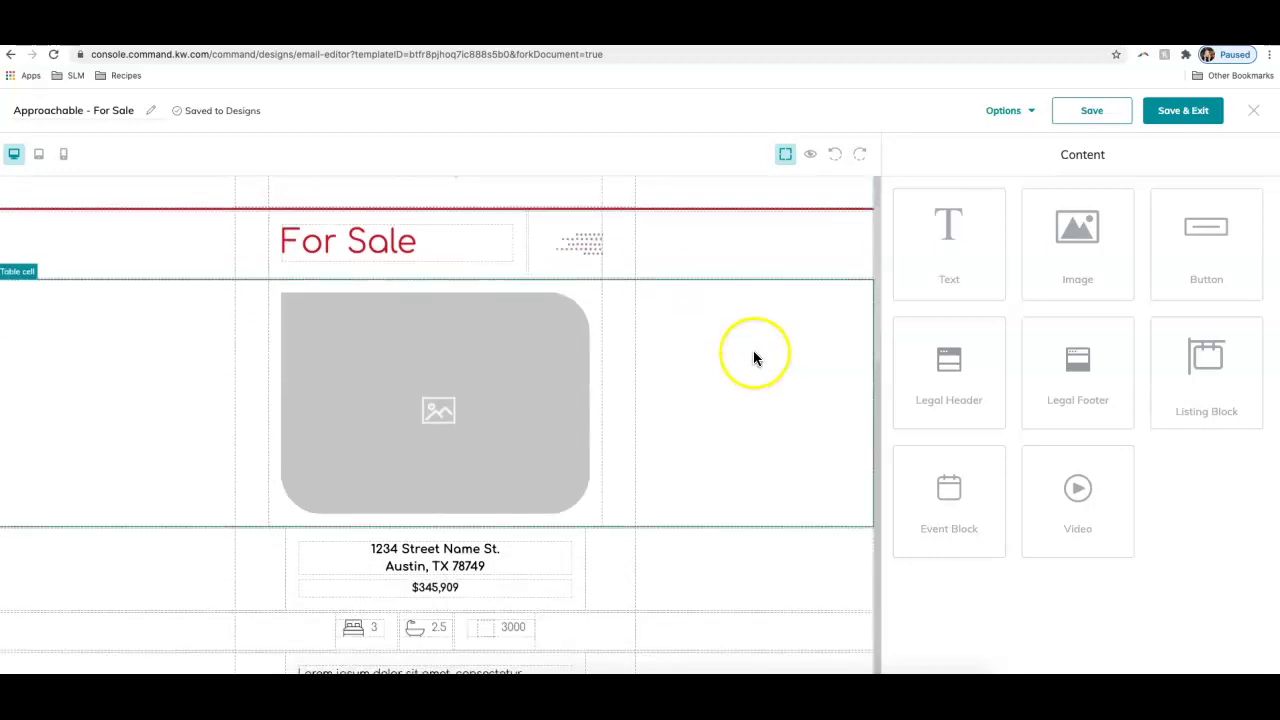
Replace the heading text For Sale with JUST LISTED and apply the edit.
click(395, 233)
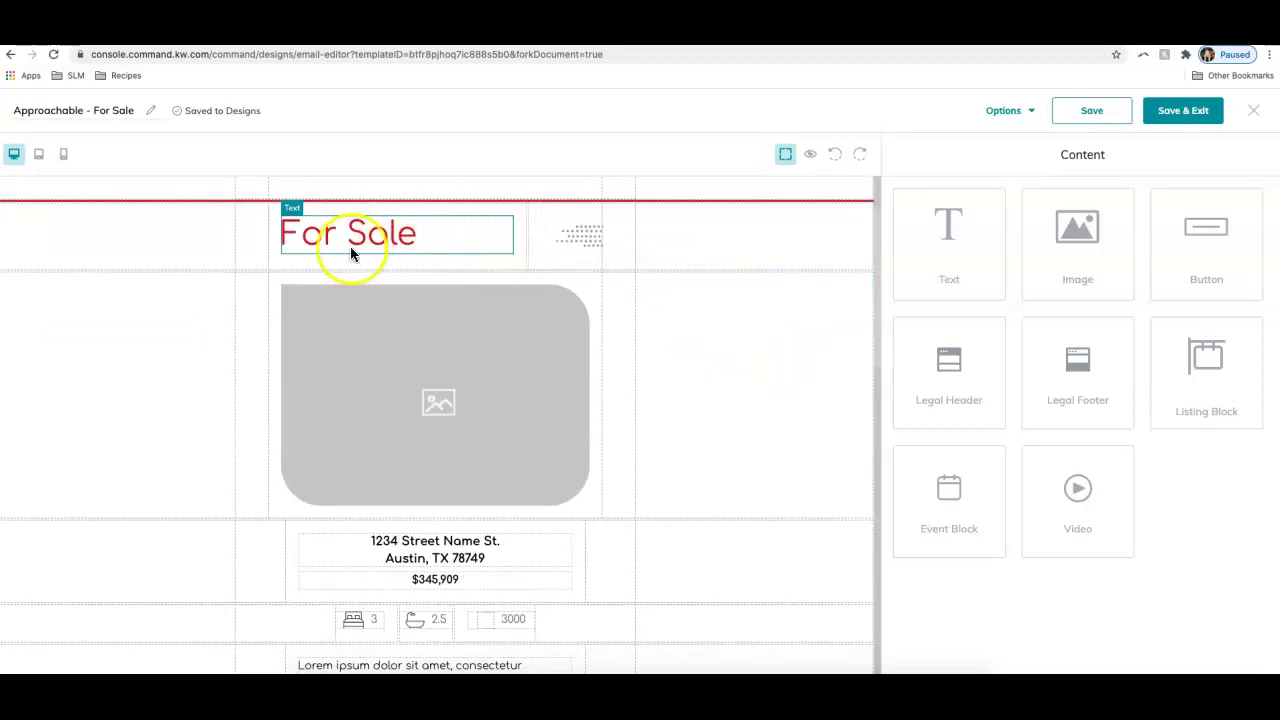
click(373, 236)
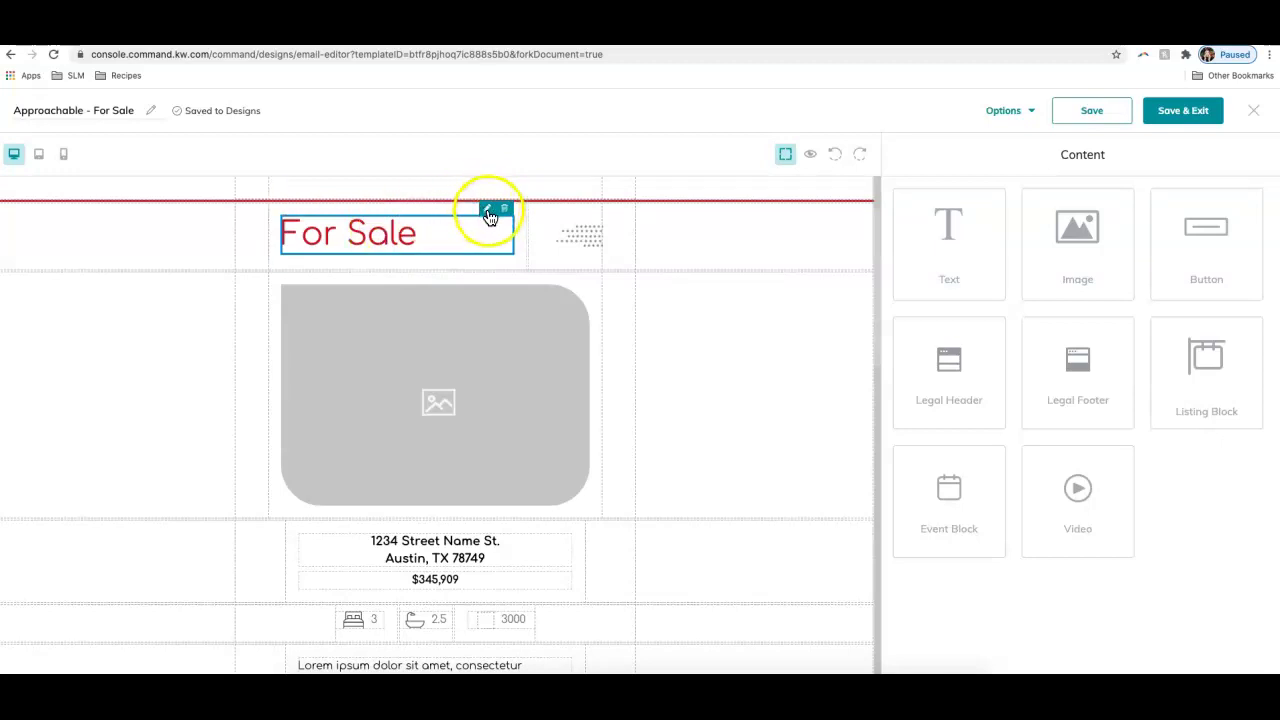
click(489, 216)
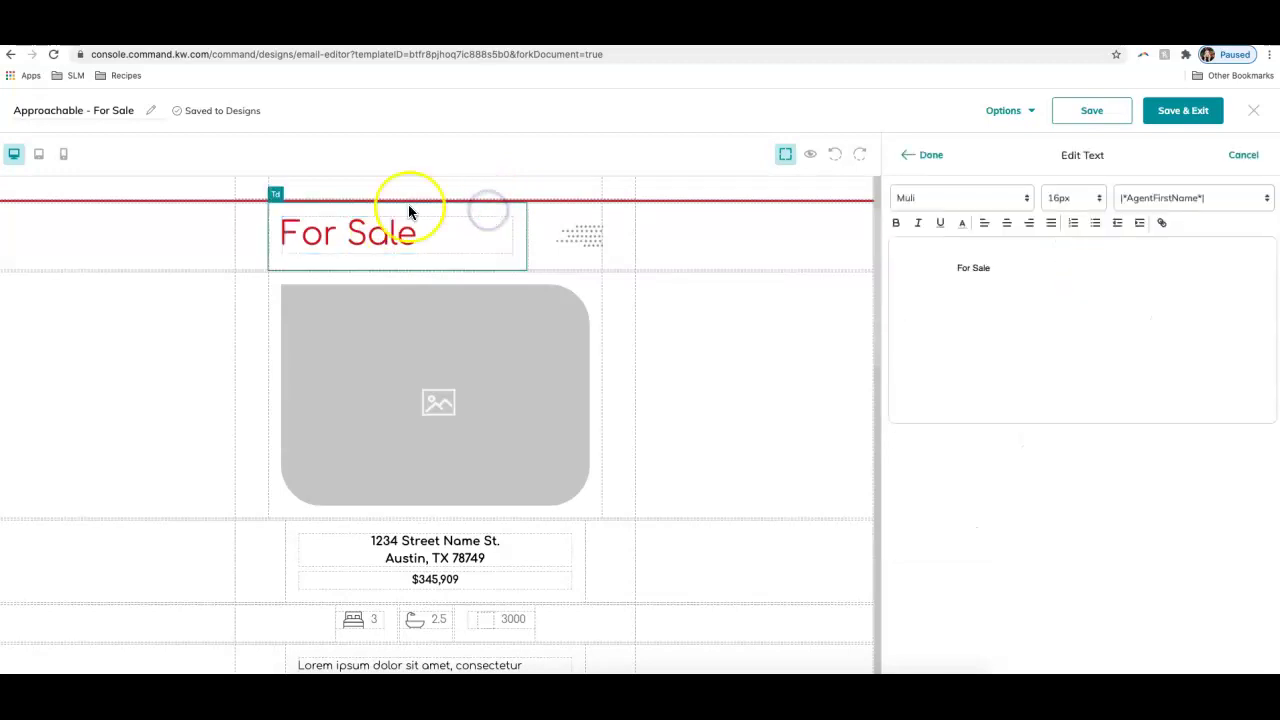
click(1003, 263)
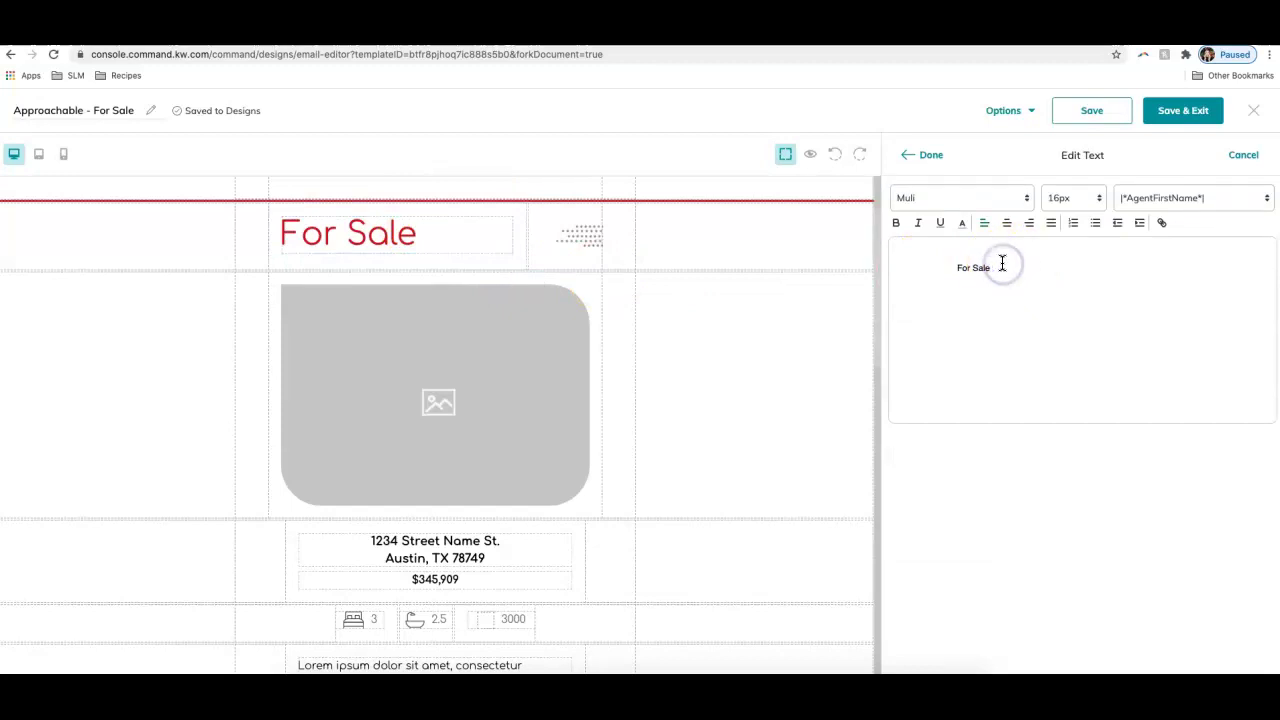
key(BackSpace)
key(BackSpace)
key(BackSpace)
key(BackSpace)
key(BackSpace)
key(BackSpace)
key(BackSpace)
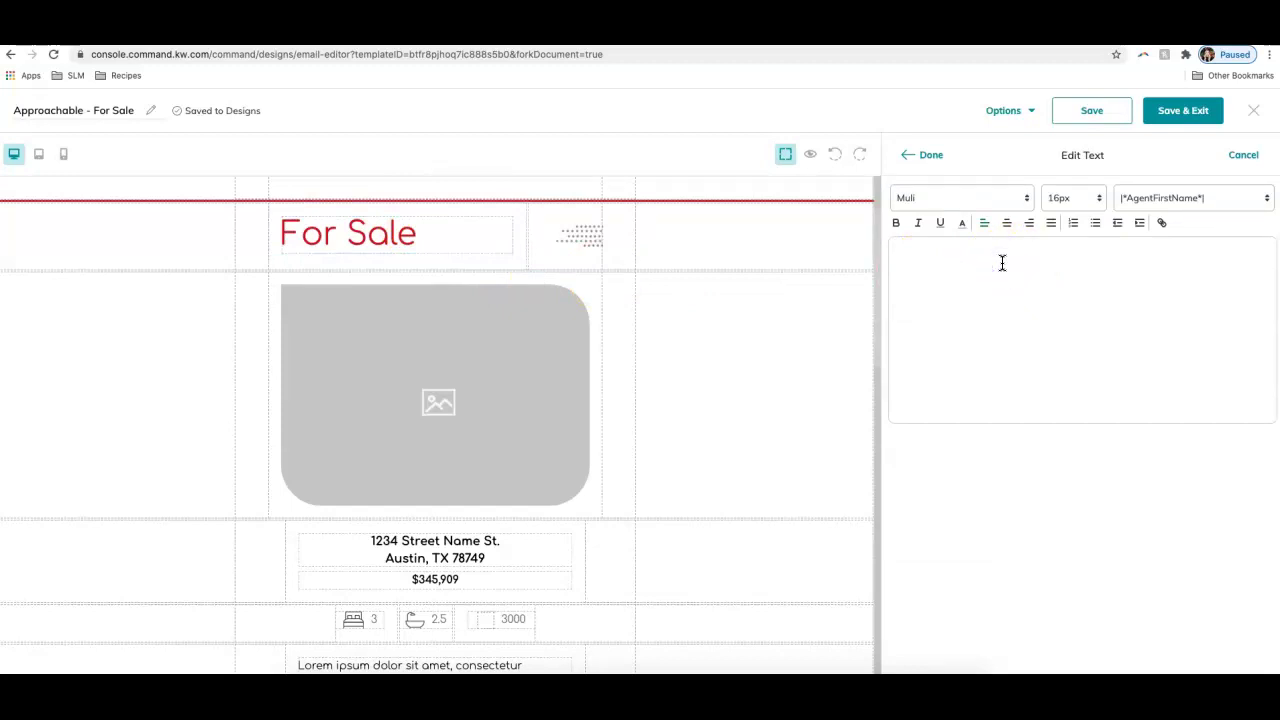
text(JUST LISTED)
click(1054, 266)
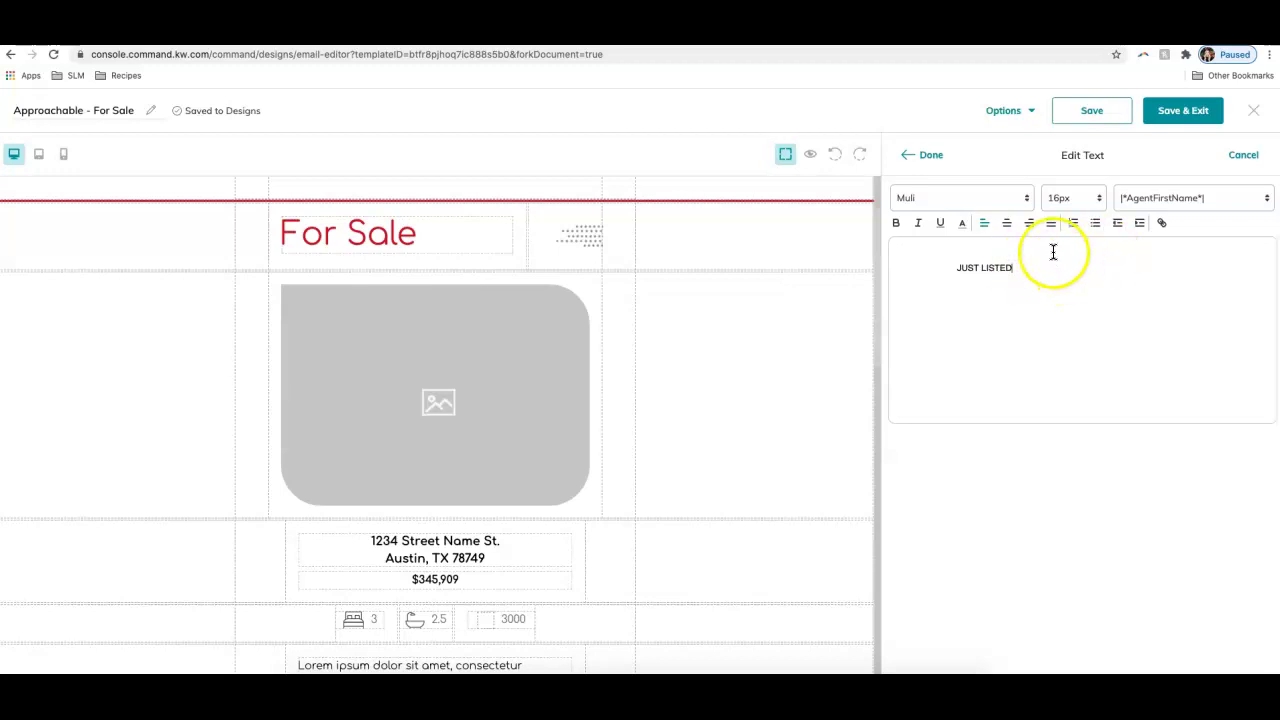
click(943, 165)
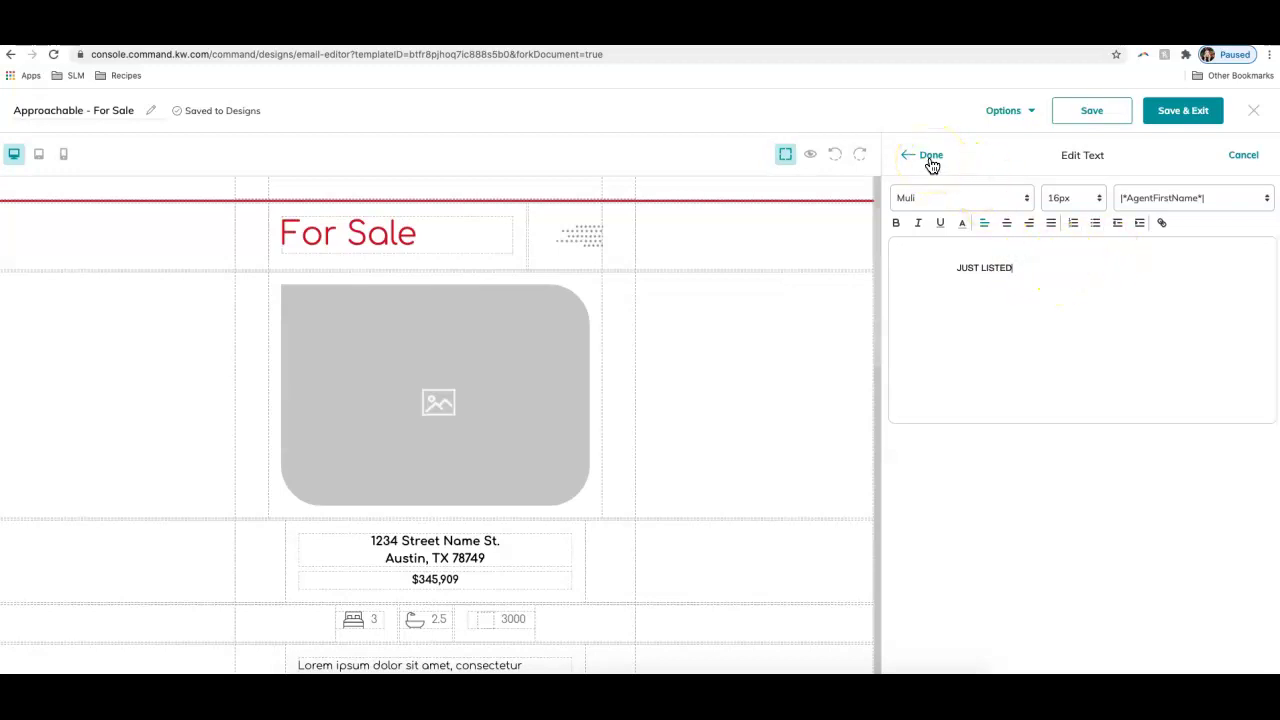
click(931, 157)
click(503, 280)
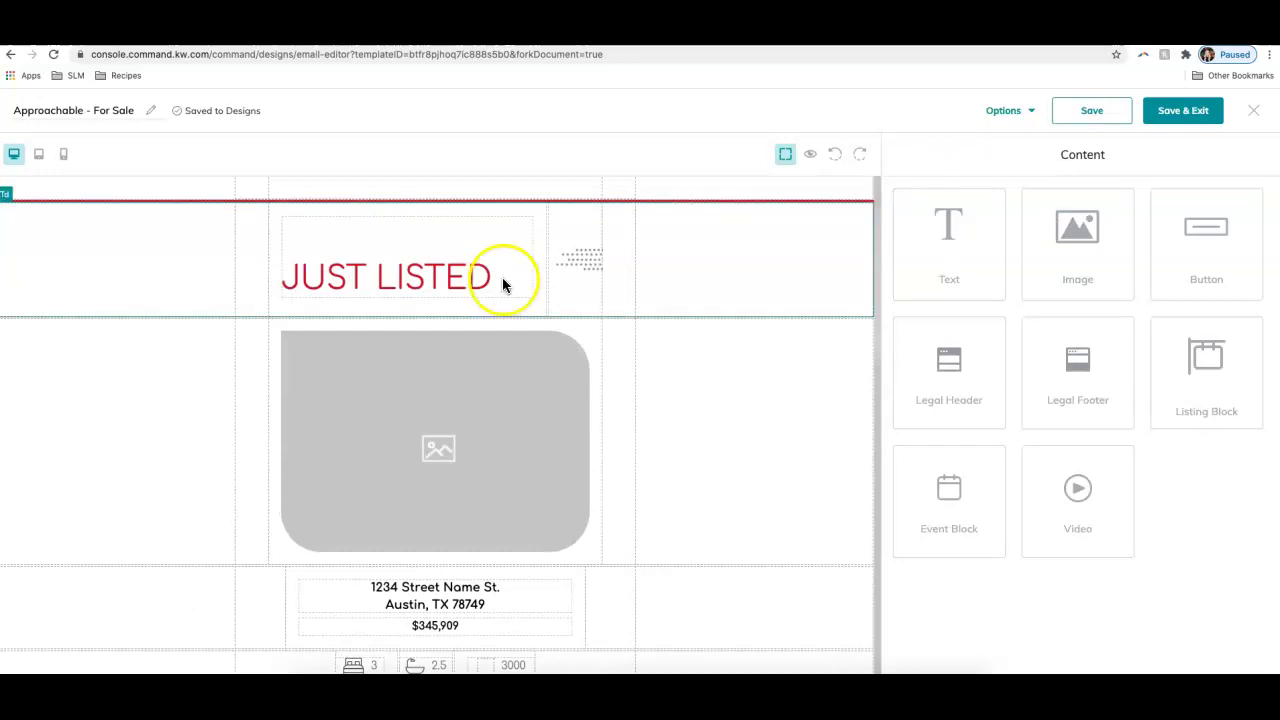
Open Replace Image for the main photo placeholder below the JUST LISTED heading.
click(775, 290)
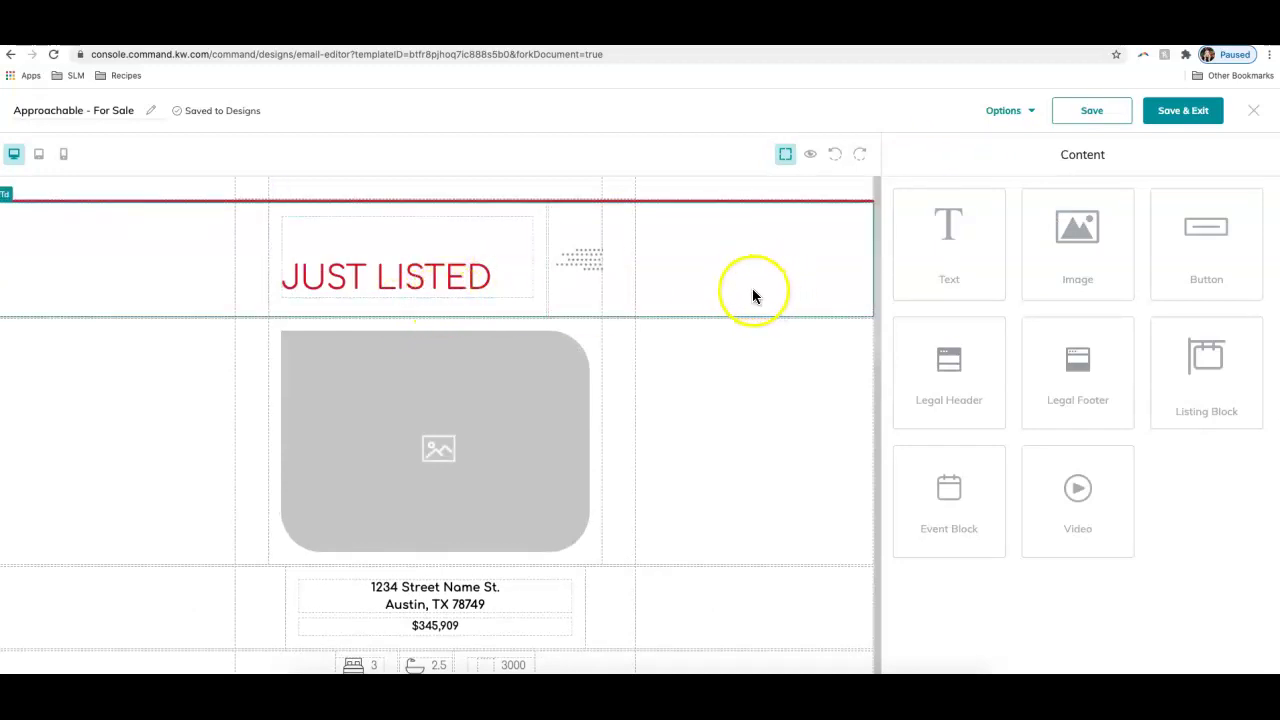
scroll(491, 358, down, 2)
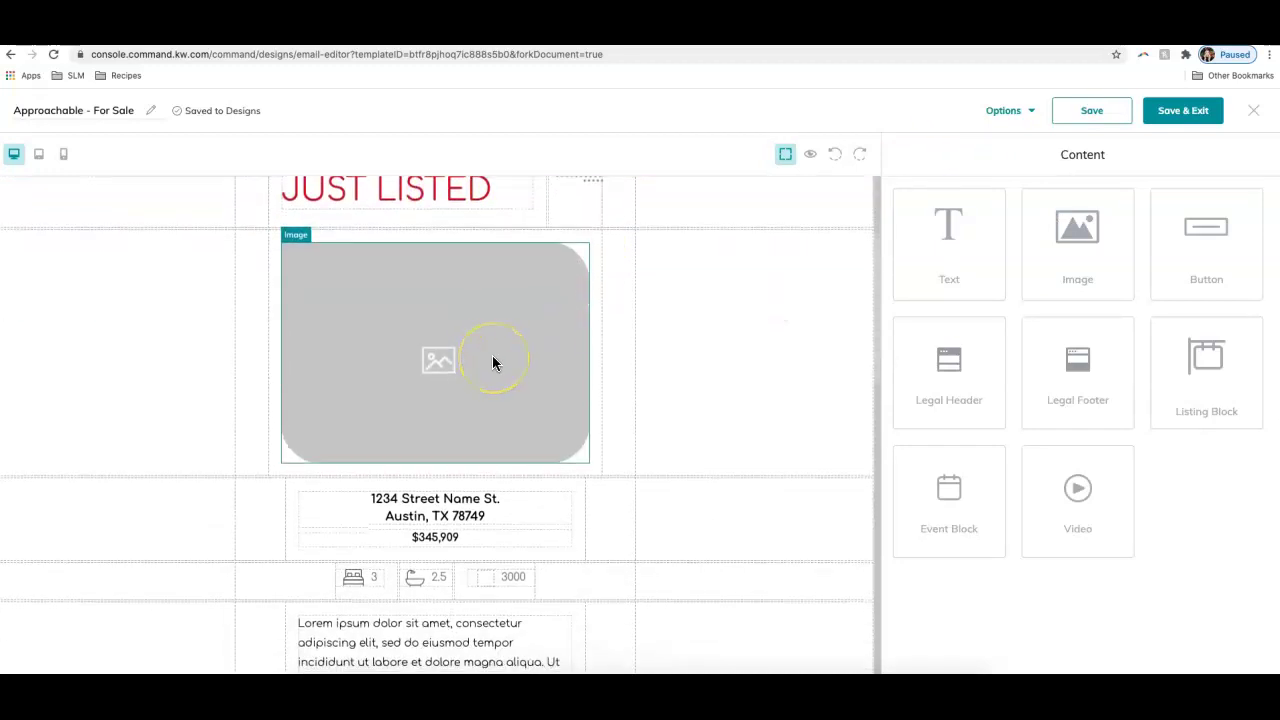
click(447, 363)
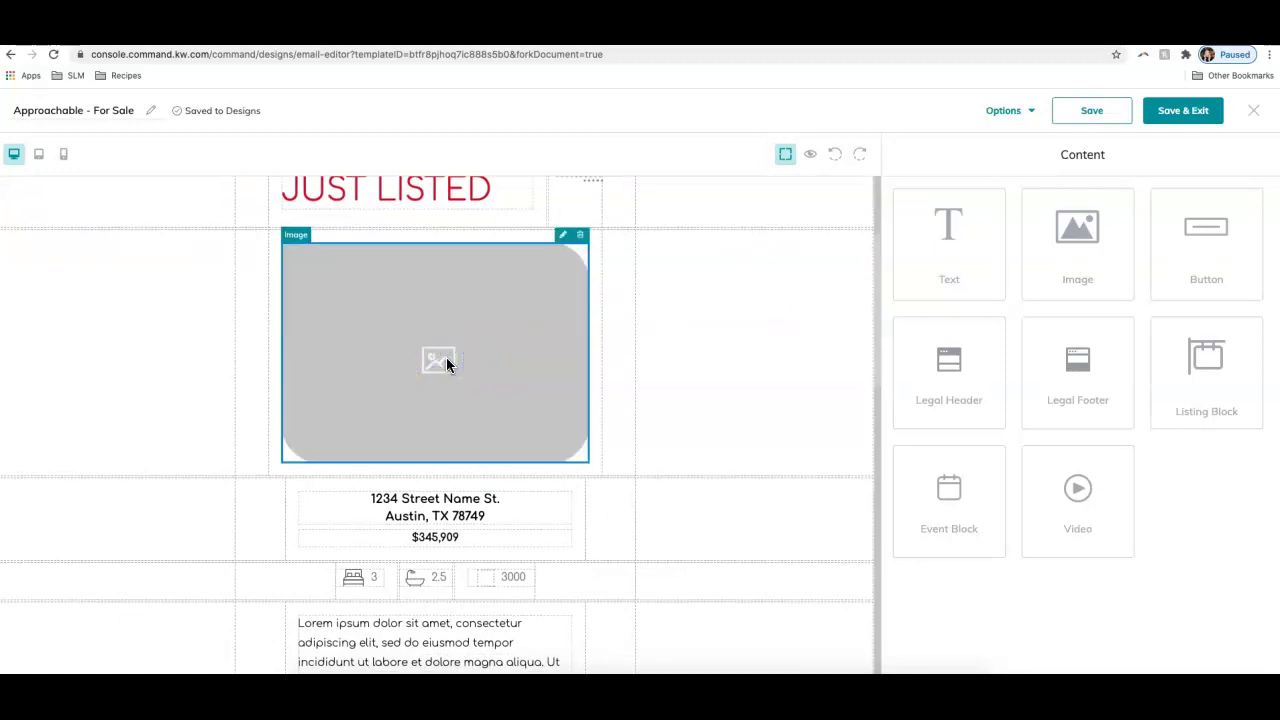
drag(463, 311, 562, 245)
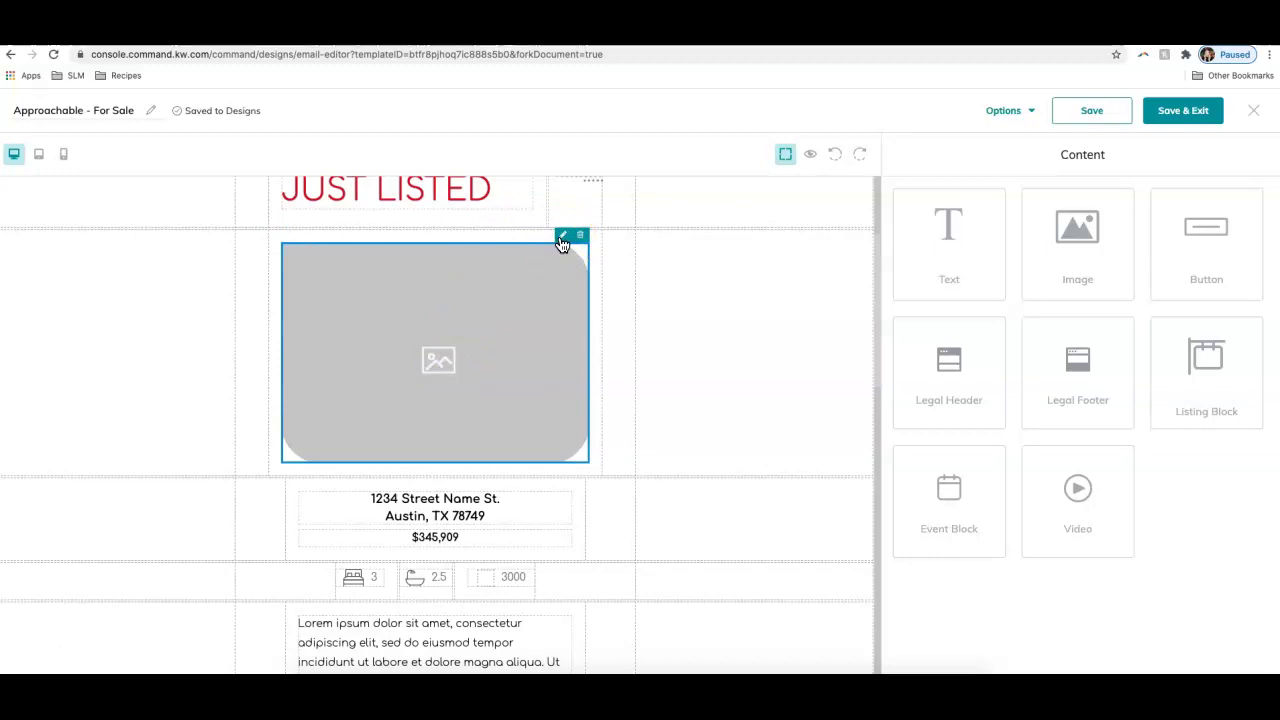
click(561, 240)
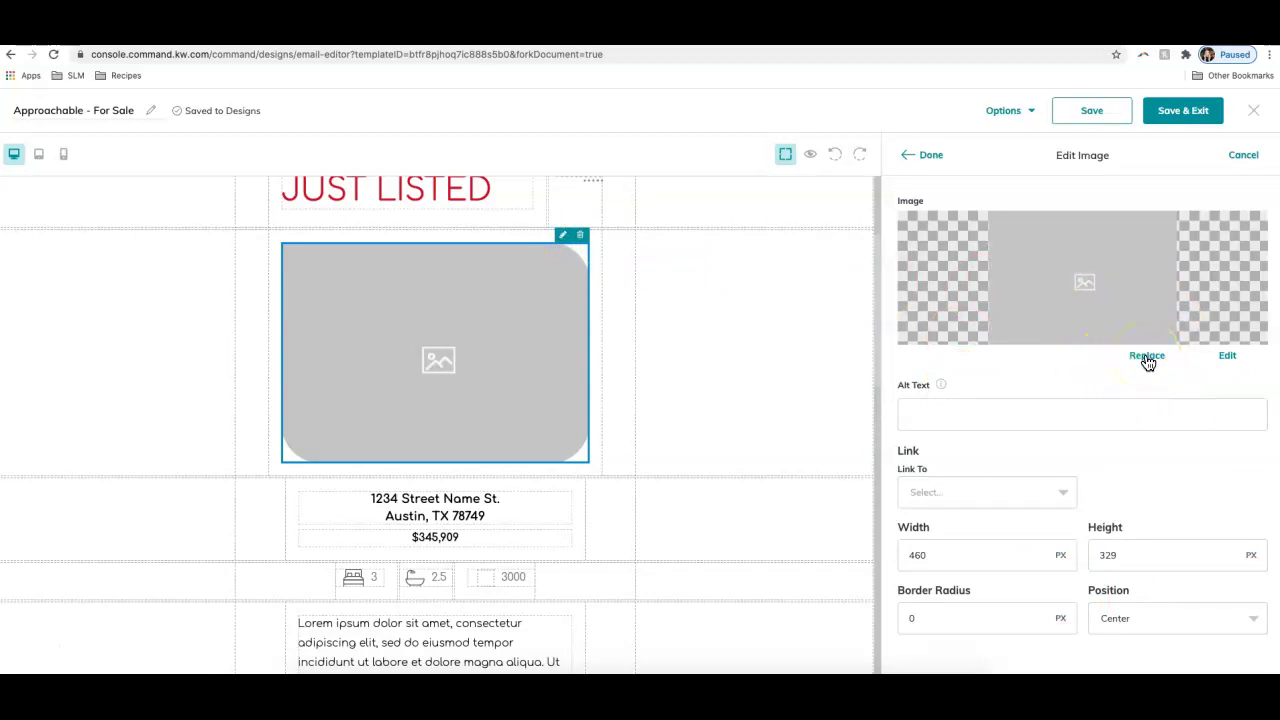
click(1147, 356)
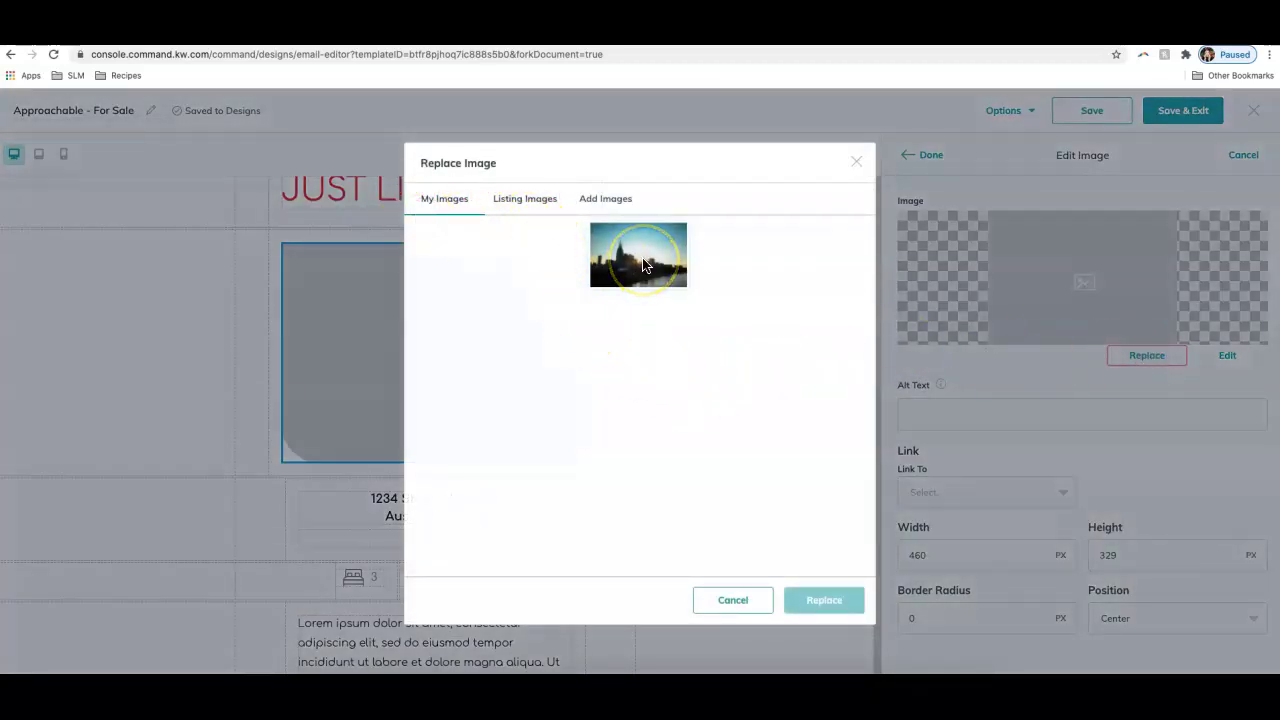
Browse the third listing's photos, then switch Replace Image to the Add Images upload area.
click(525, 205)
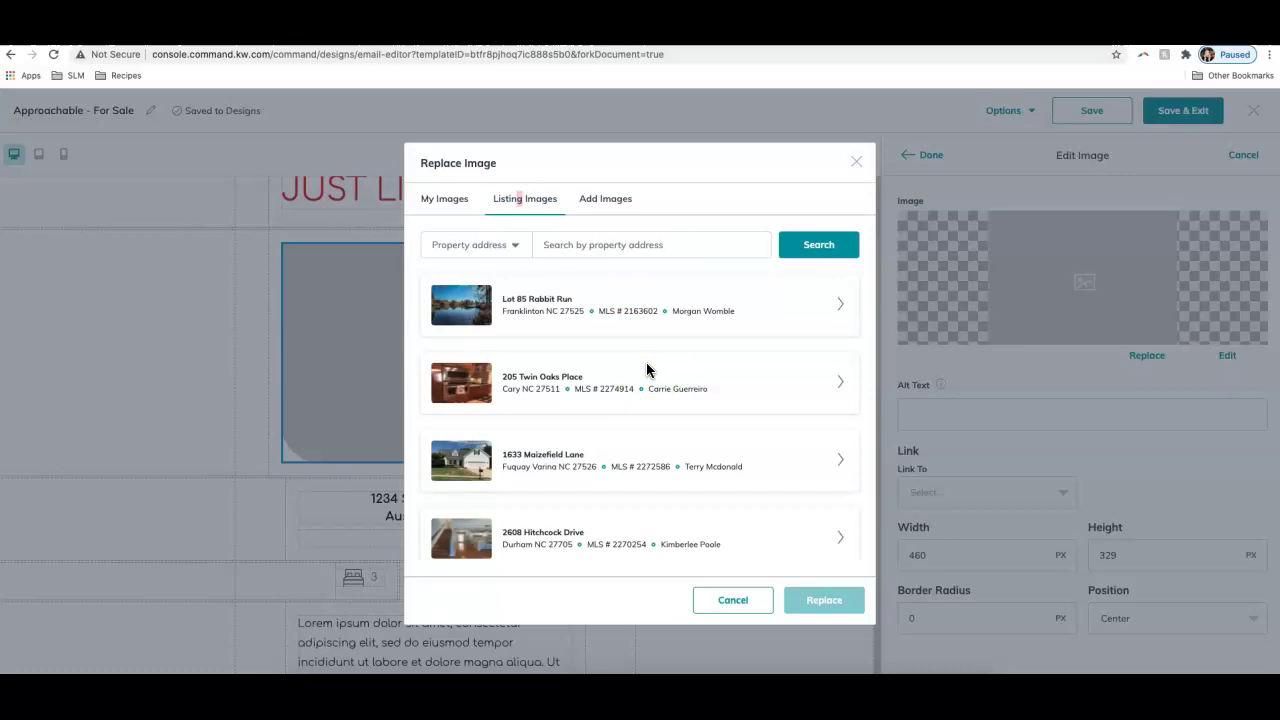
click(564, 231)
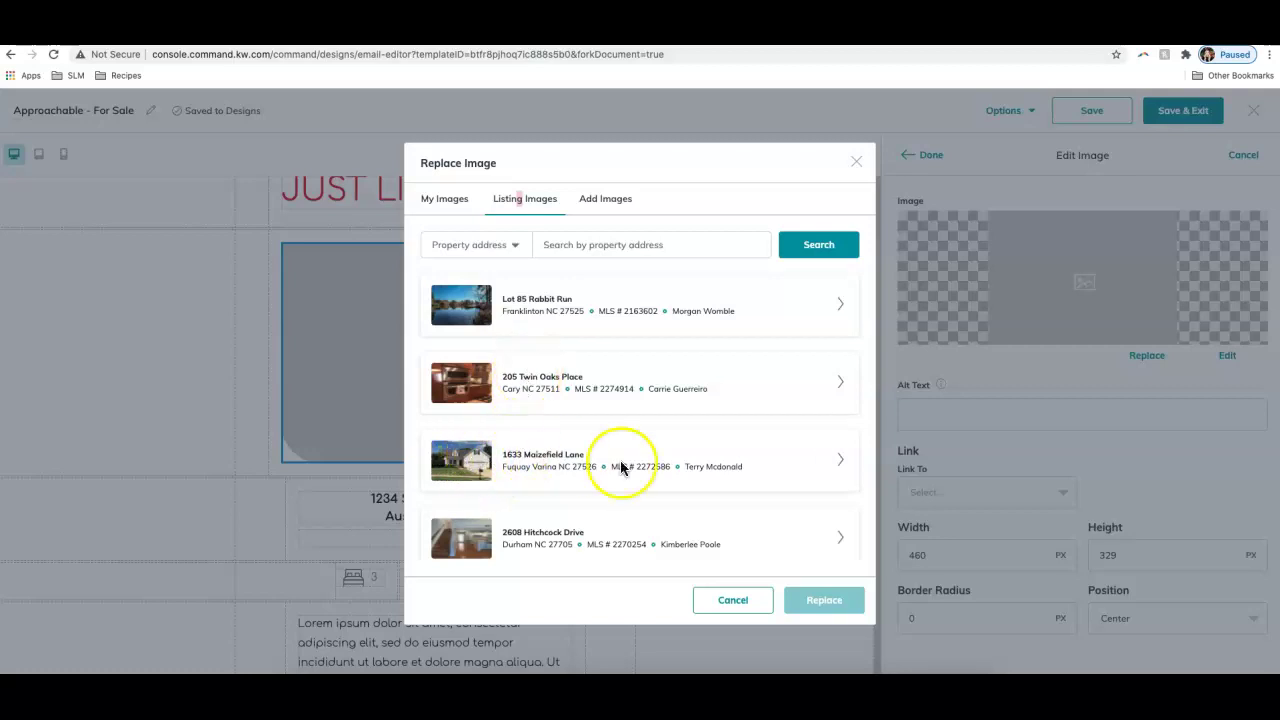
click(843, 463)
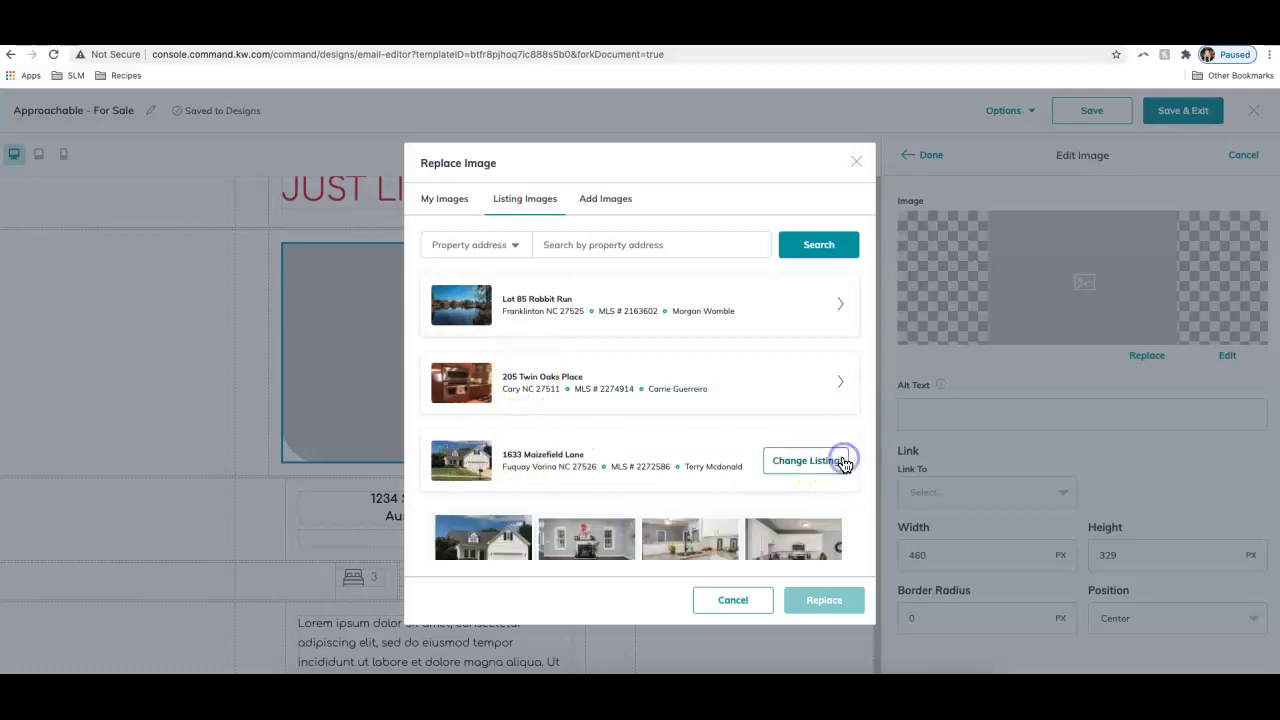
scroll(622, 460, down, 2)
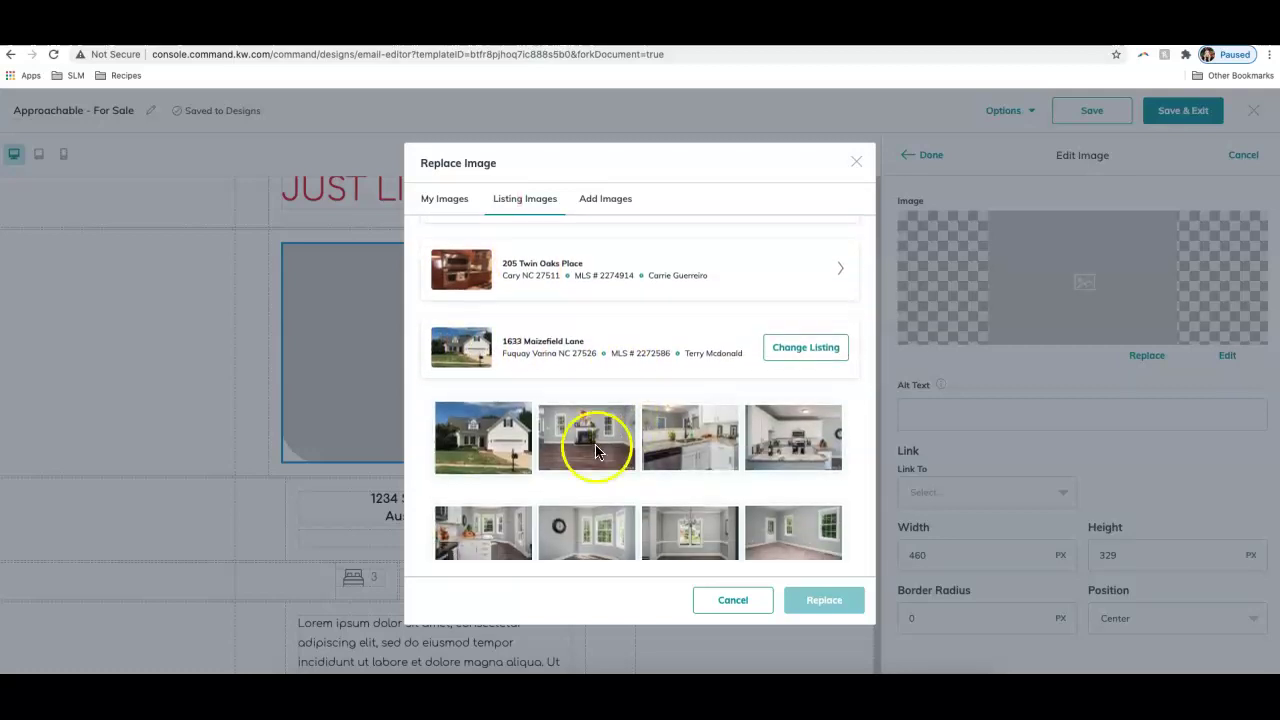
click(497, 450)
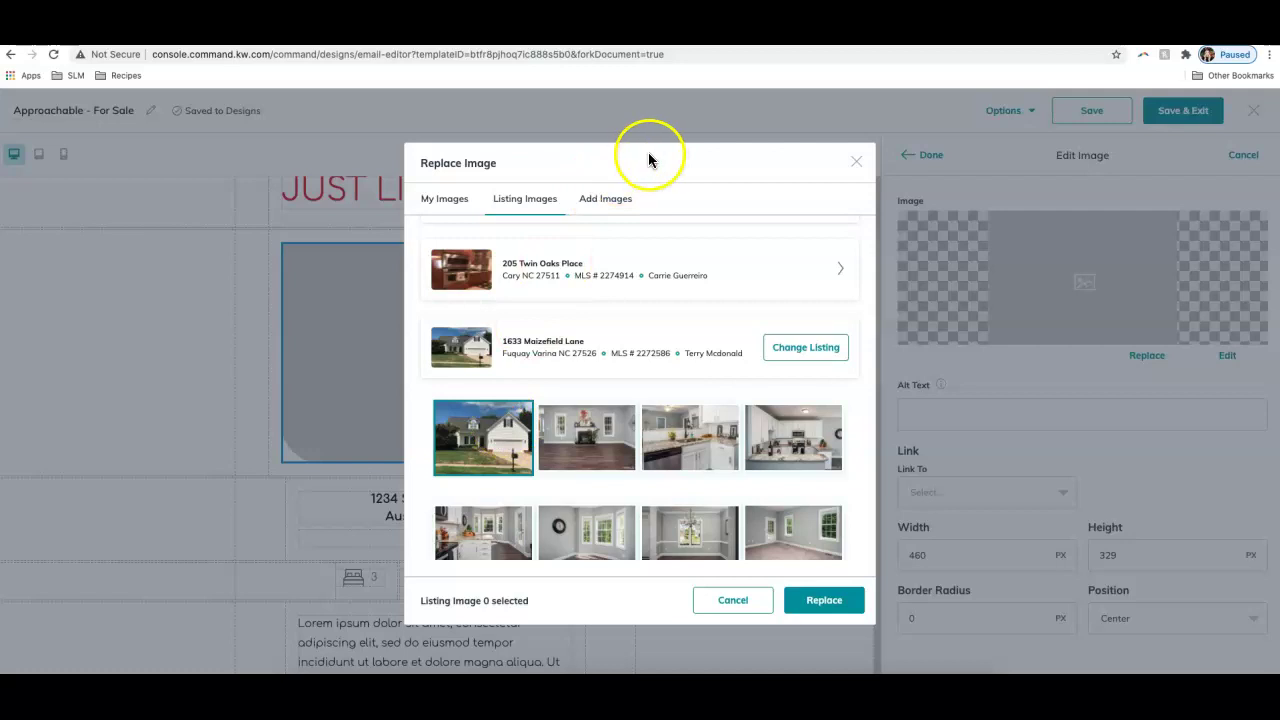
click(597, 199)
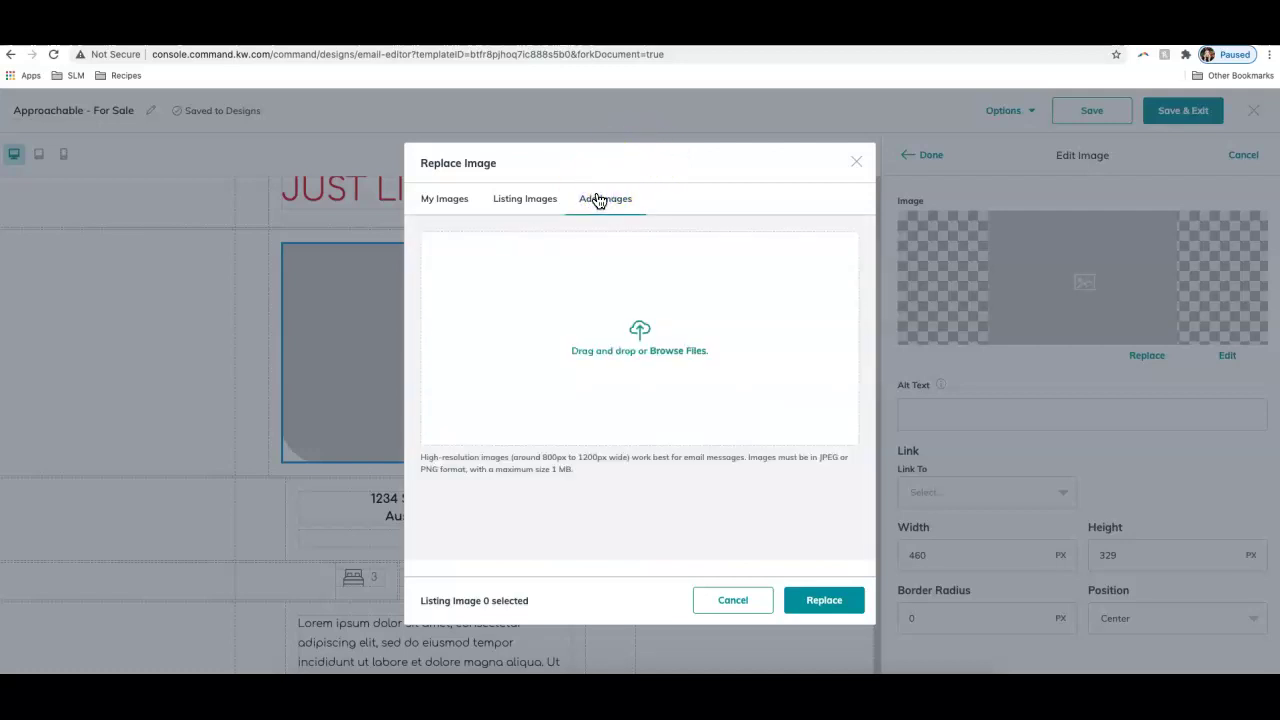
Upload building-metal-house-architecture-101808.jpg and set it as the main image under JUST LISTED.
click(645, 347)
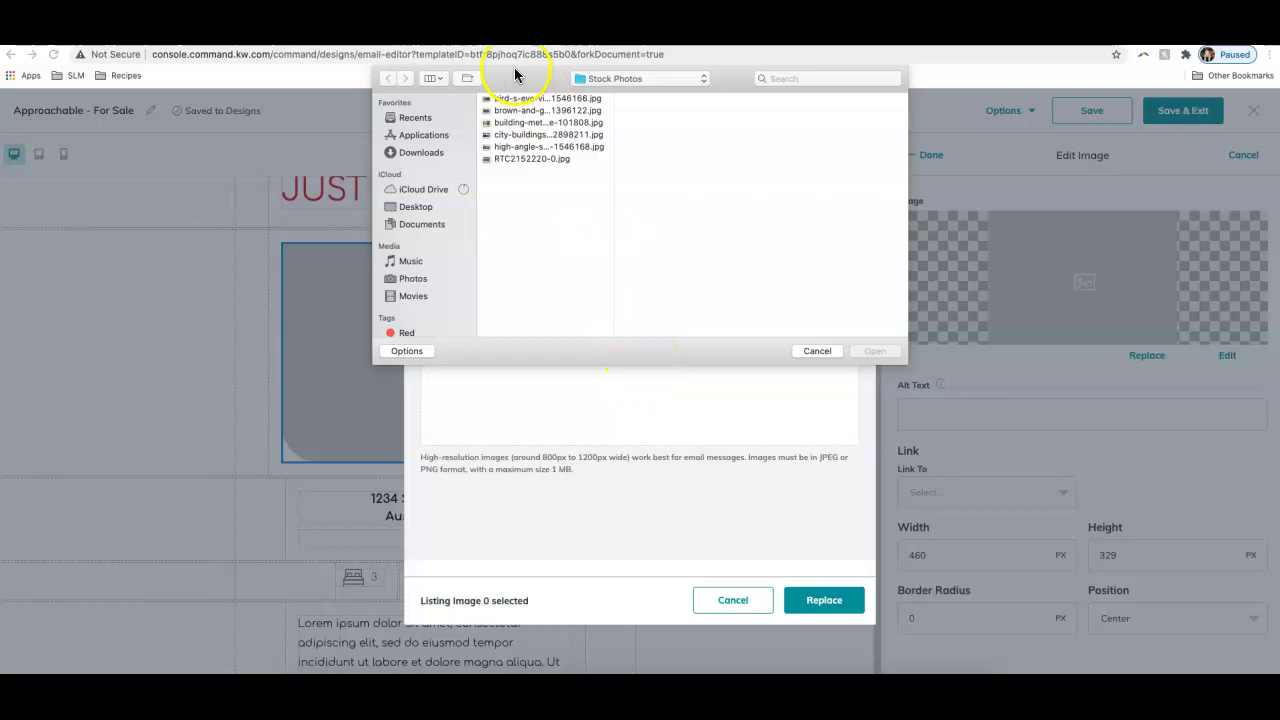
click(521, 124)
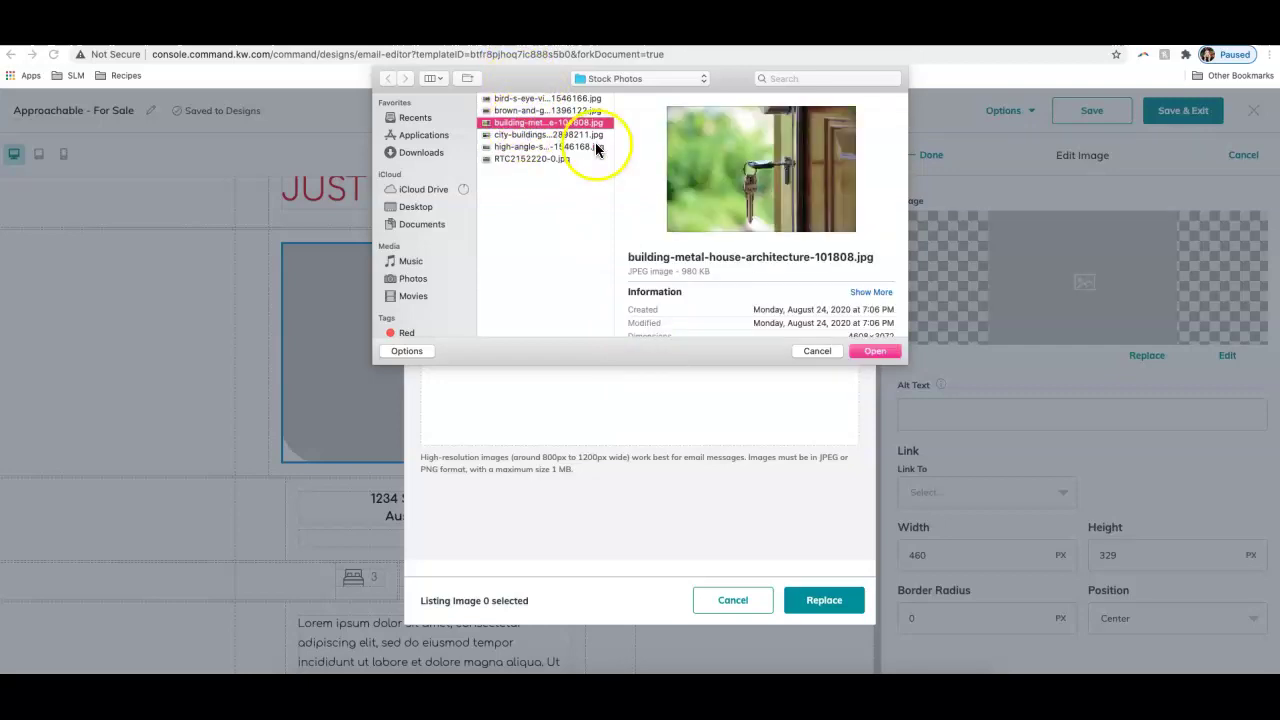
click(872, 352)
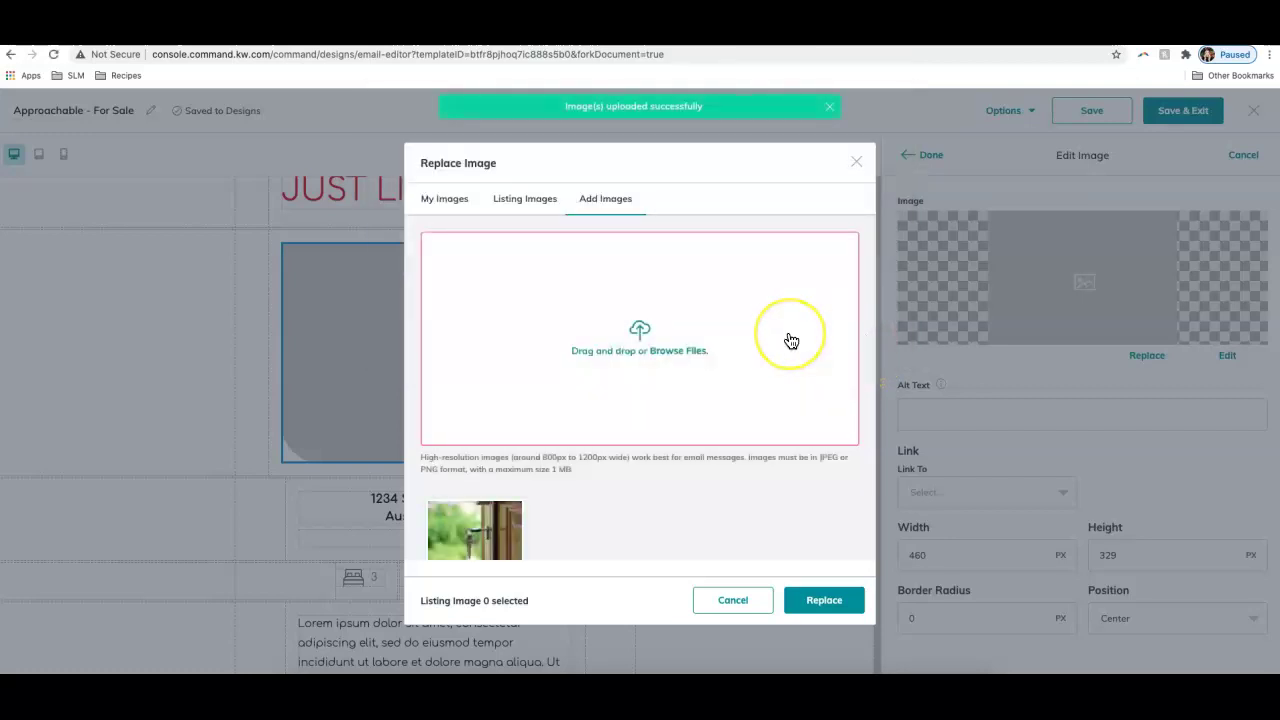
click(479, 533)
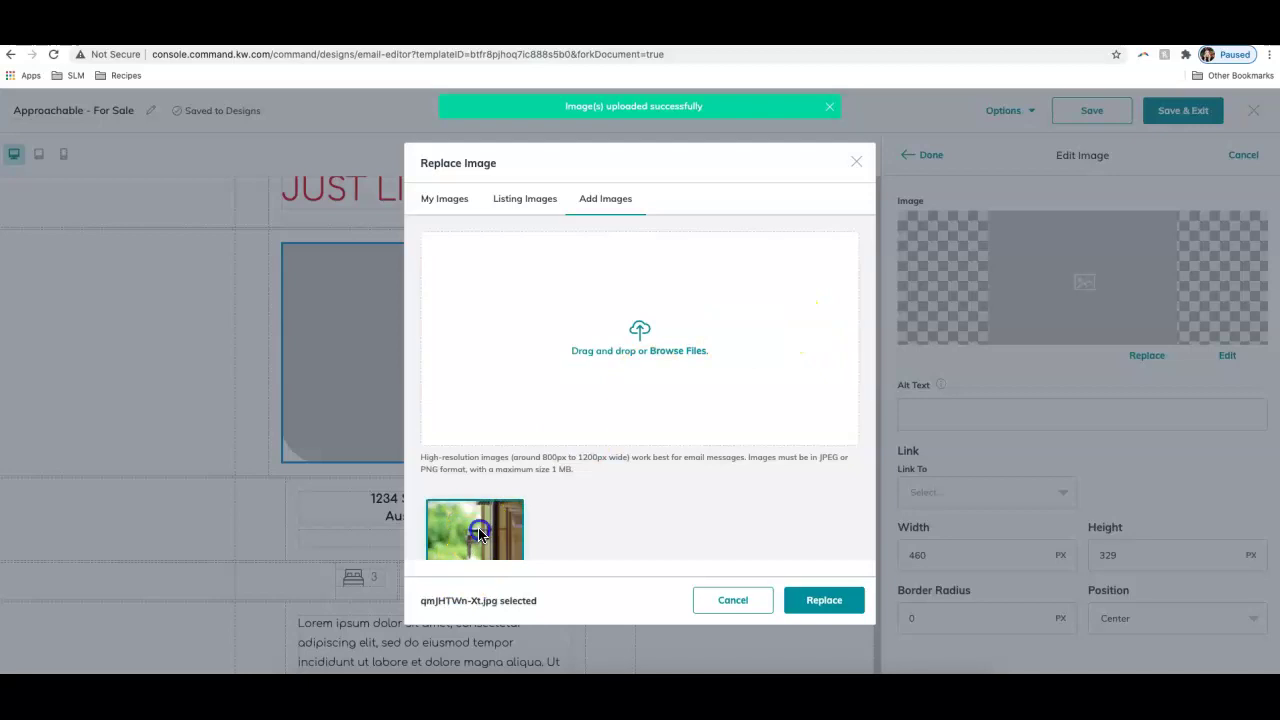
scroll(594, 500, down, 1)
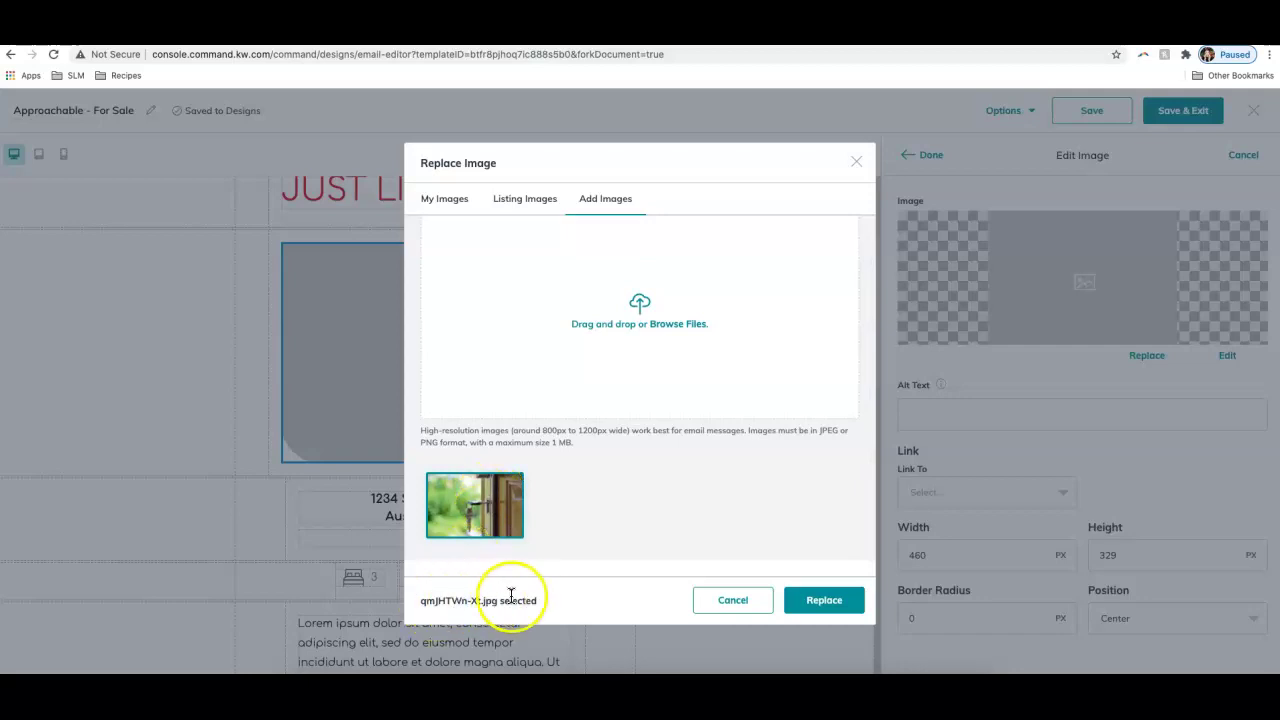
click(820, 600)
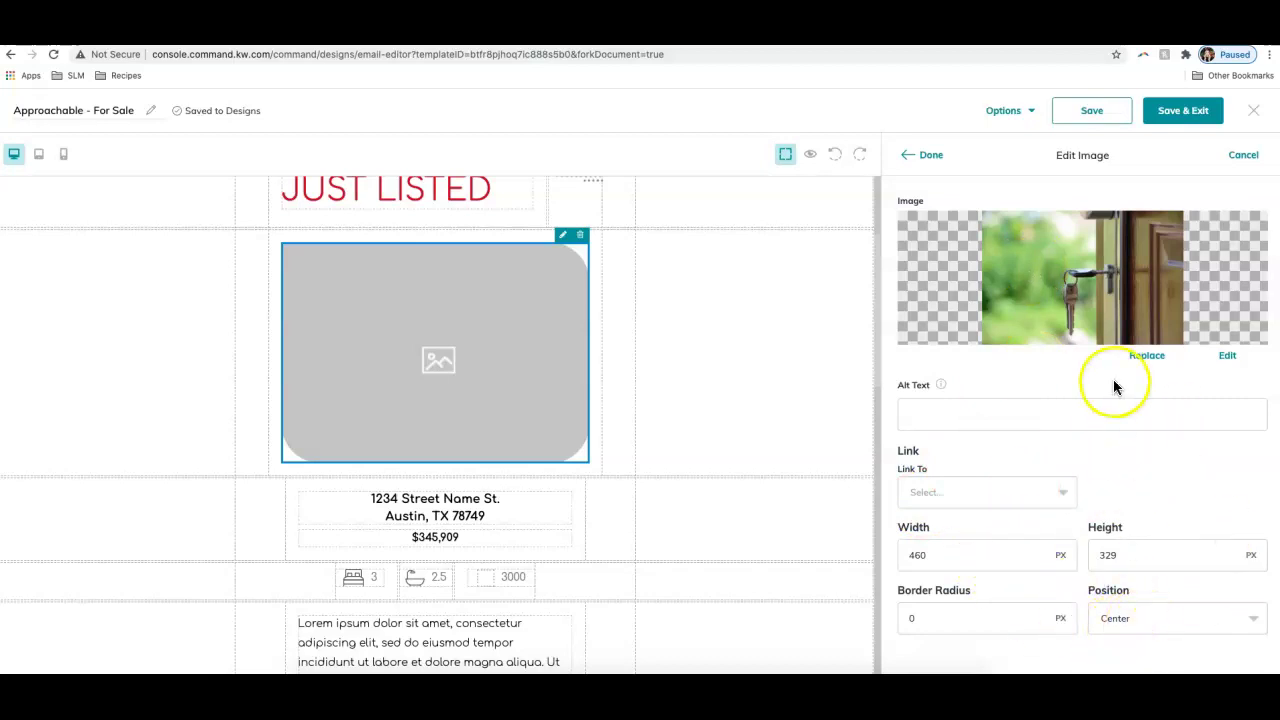
click(932, 158)
scroll(566, 352, up, 2)
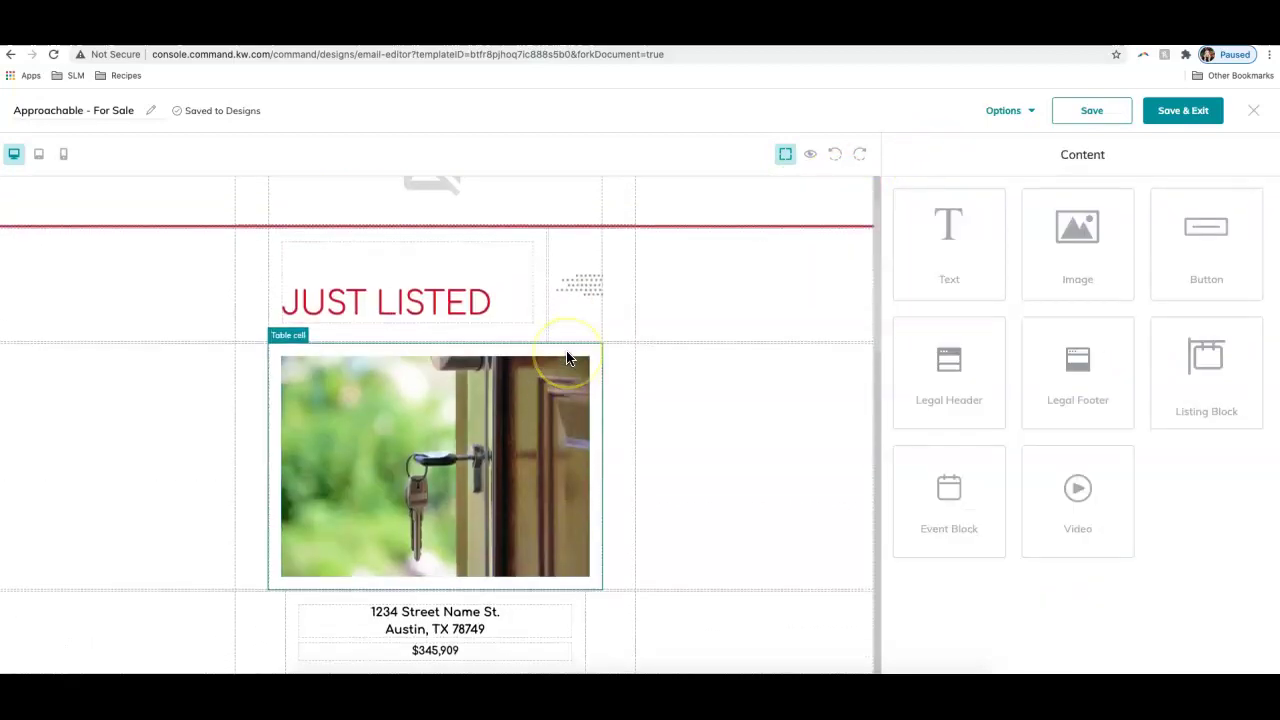
scroll(566, 352, down, 4)
scroll(480, 360, down, 1)
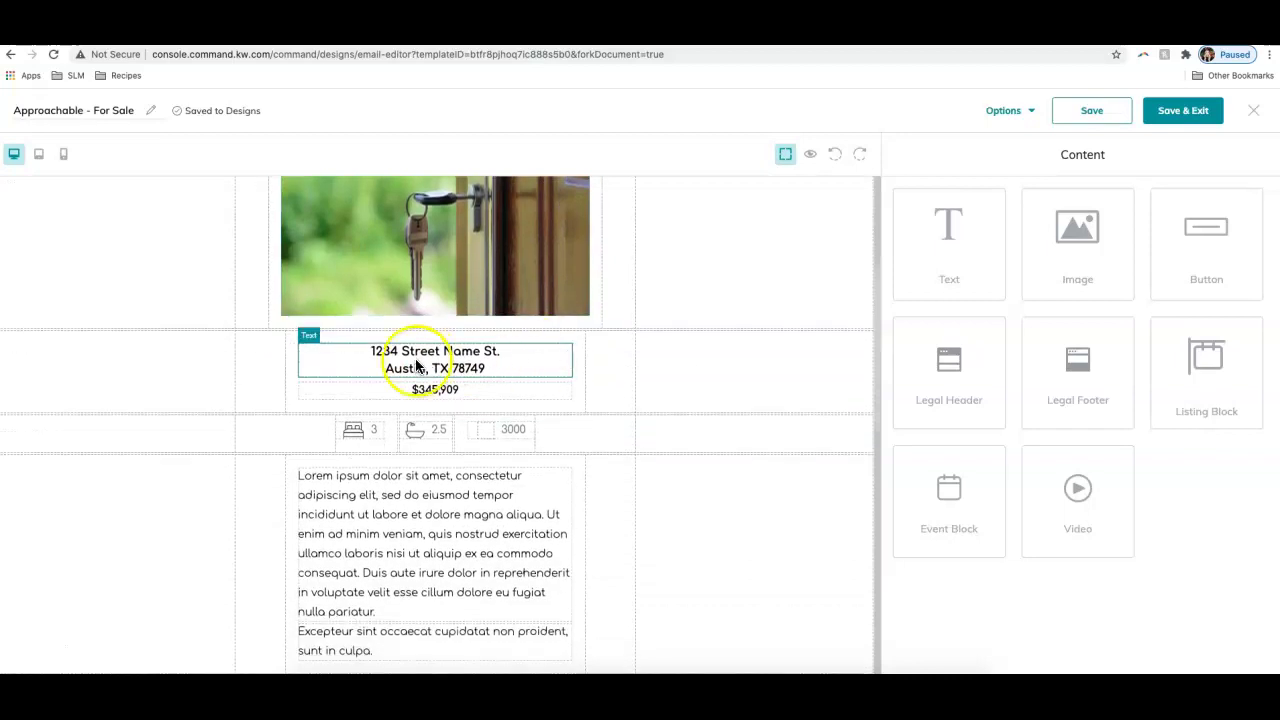
Insert an Image block from the Content panel directly below the door photo.
scroll(440, 445, down, 1)
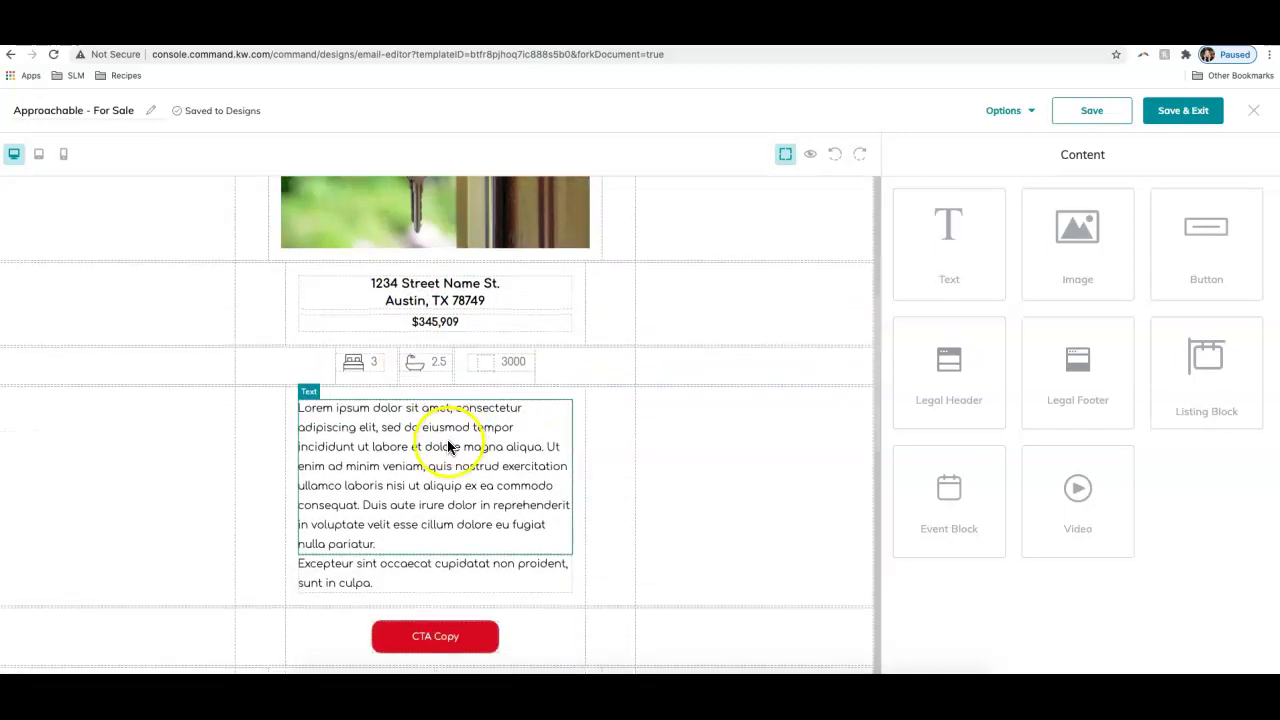
scroll(447, 446, down, 1)
scroll(447, 446, up, 5)
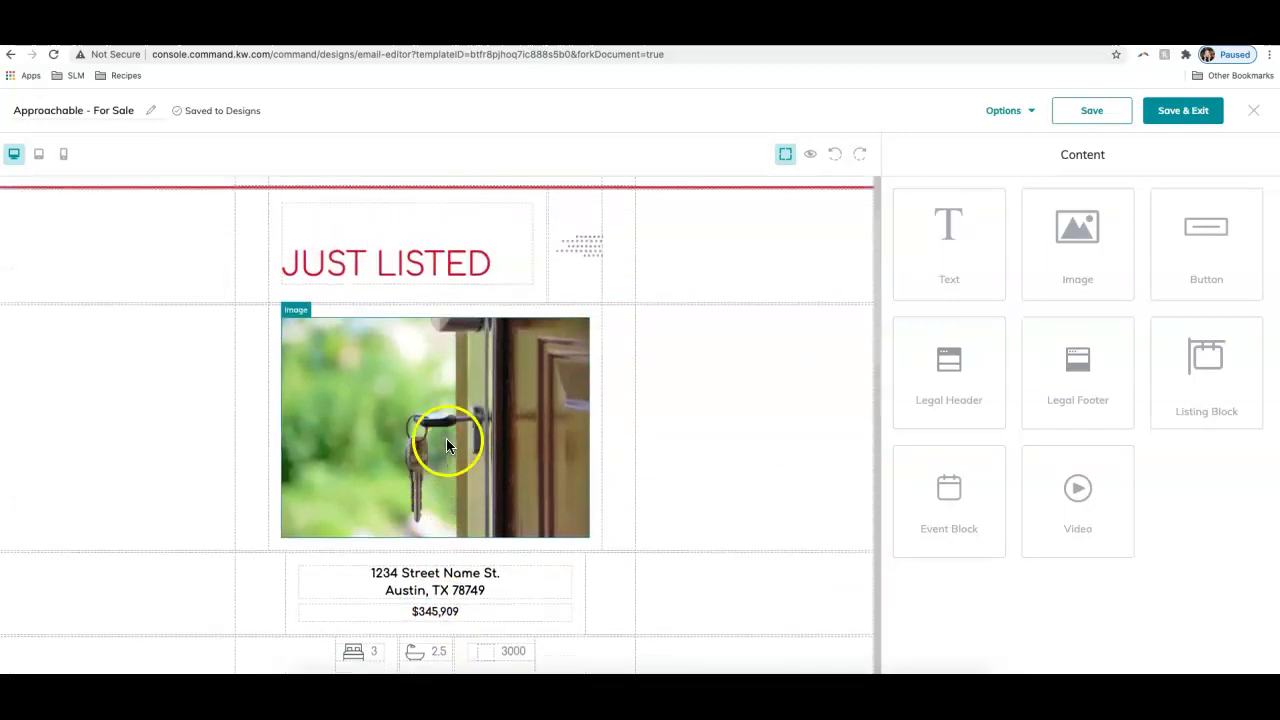
scroll(700, 432, down, 2)
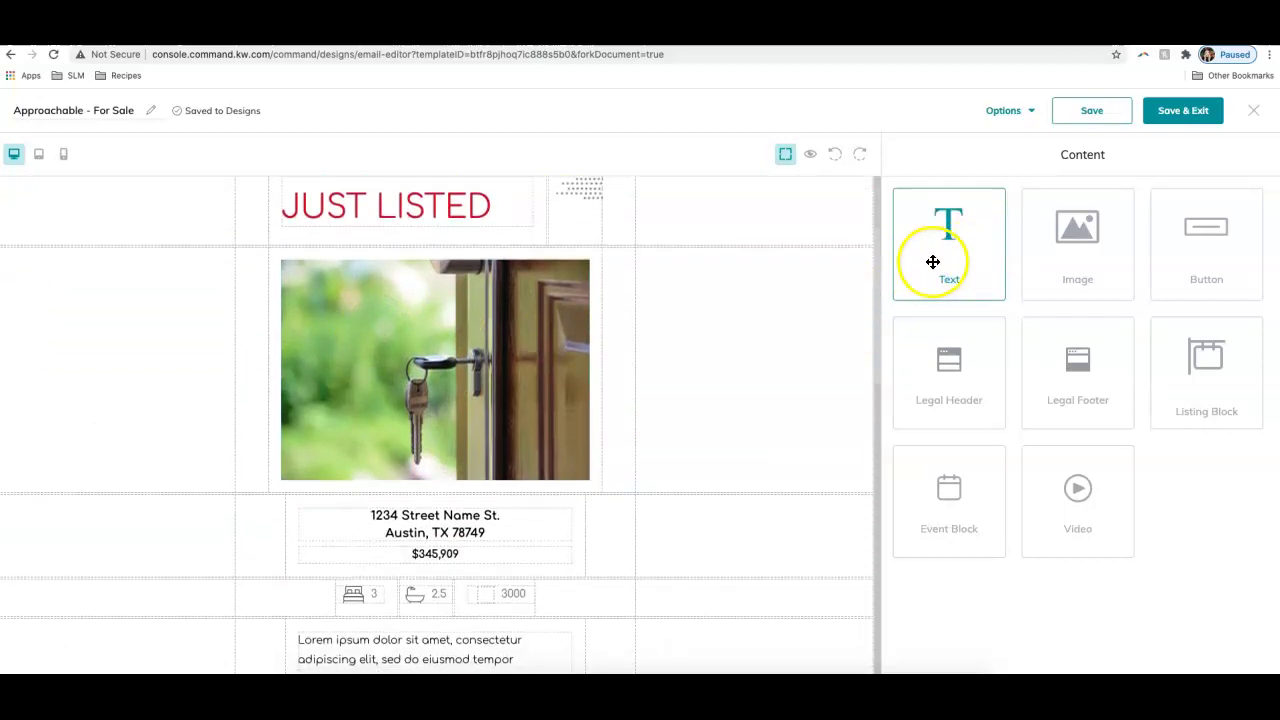
drag(984, 255, 687, 522)
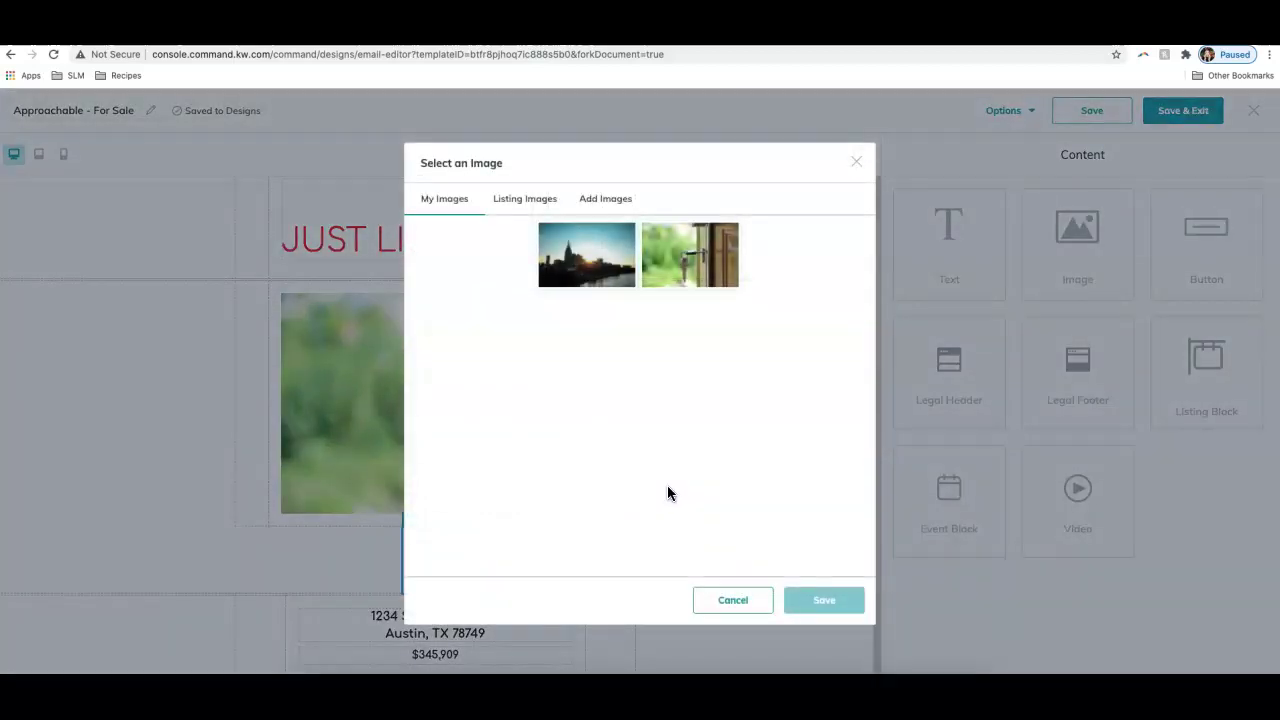
Fill the new image block with the city skyline sunset photo from My Images.
click(375, 556)
click(520, 198)
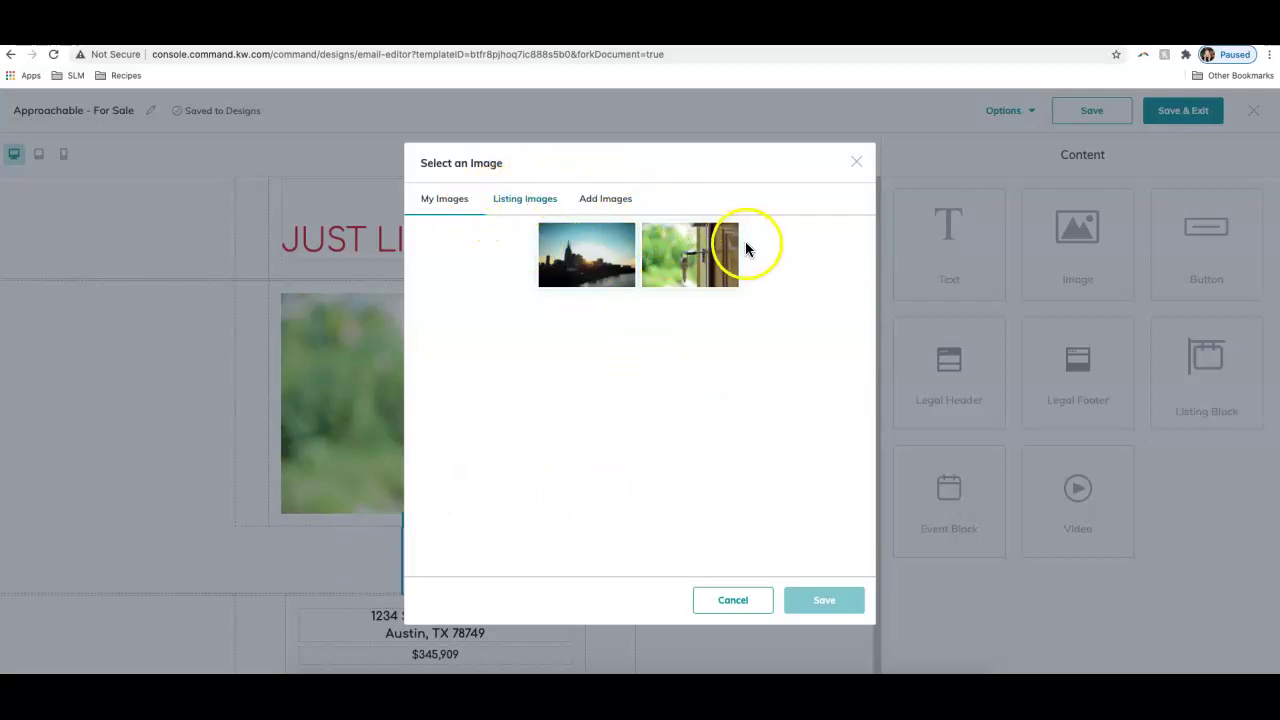
click(529, 210)
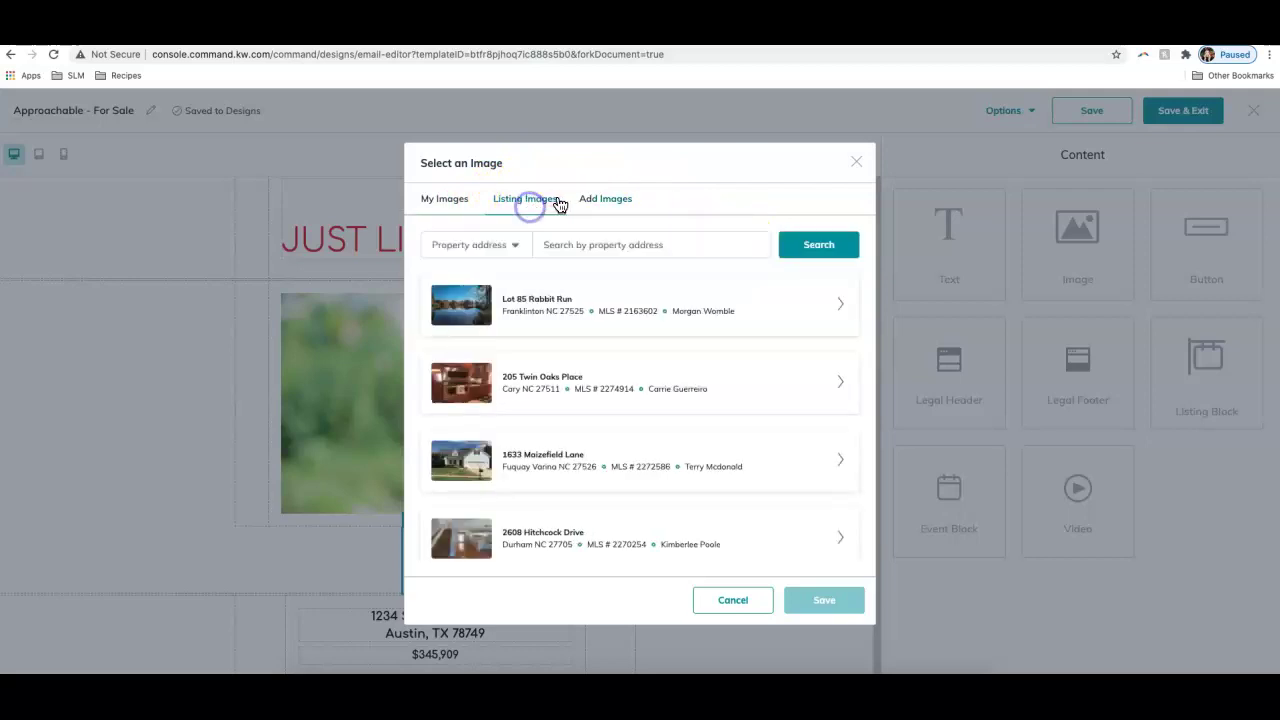
click(618, 199)
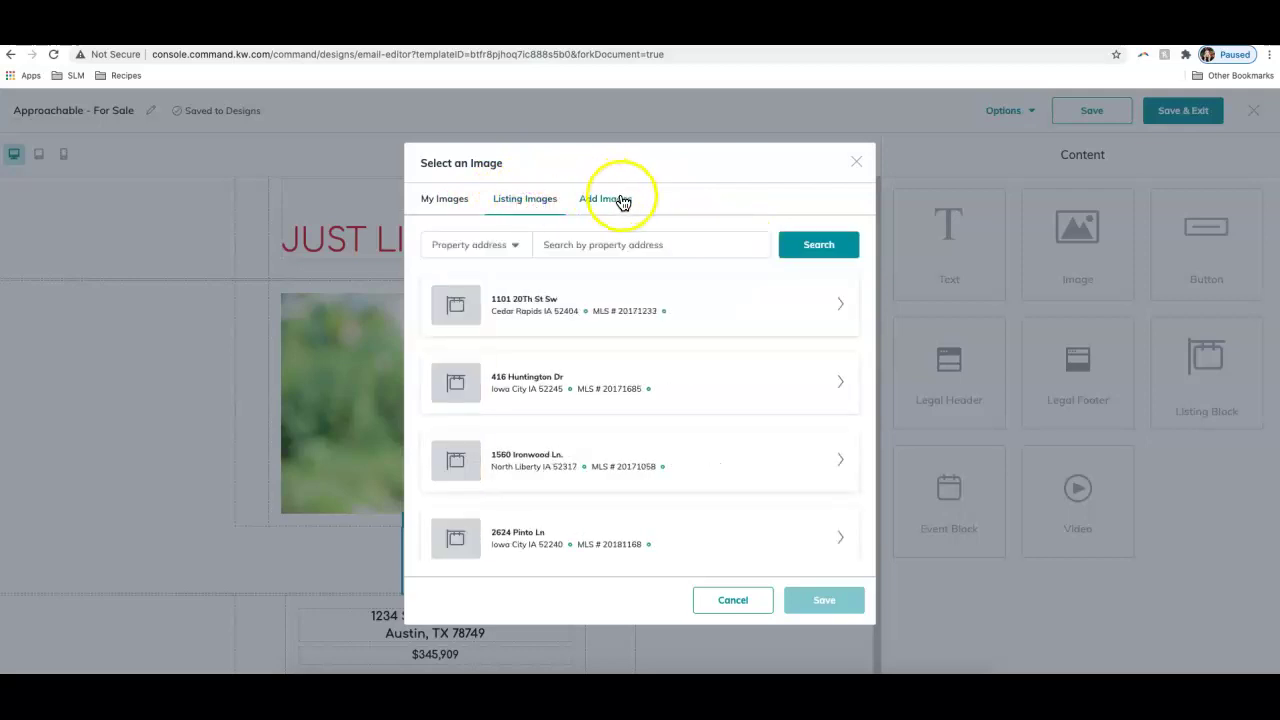
click(430, 202)
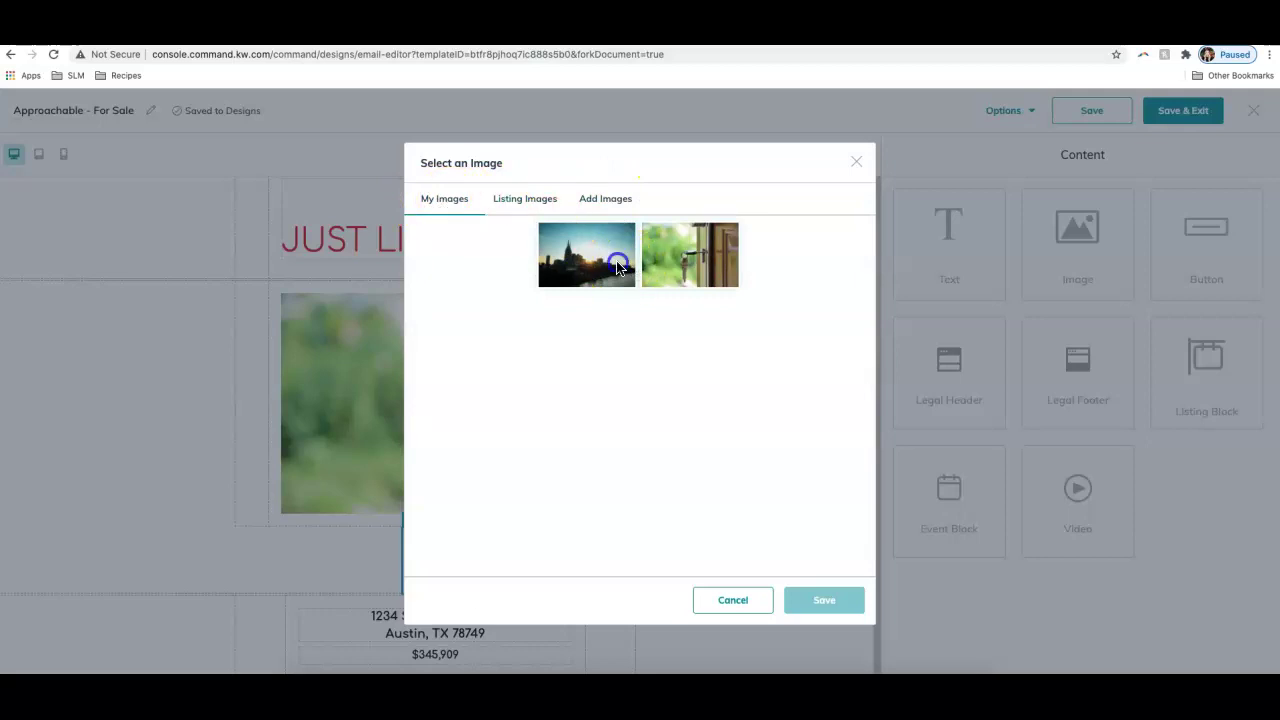
click(618, 266)
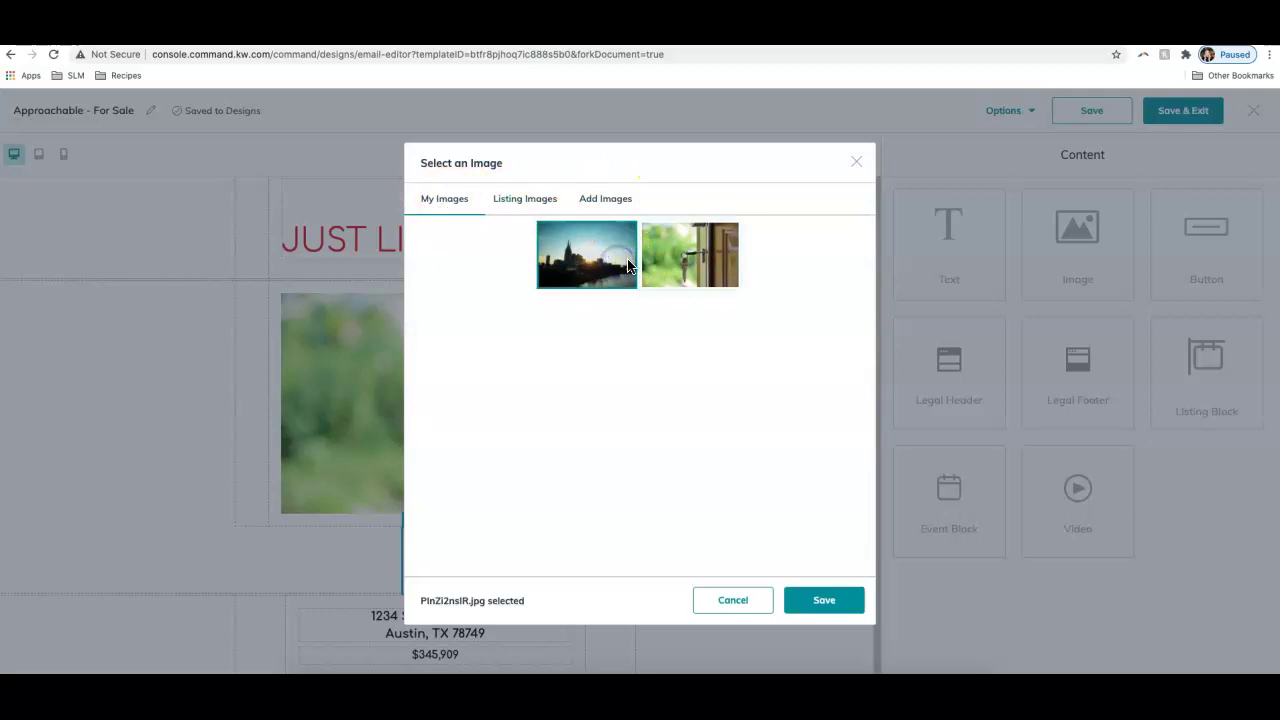
click(818, 602)
scroll(590, 562, down, 3)
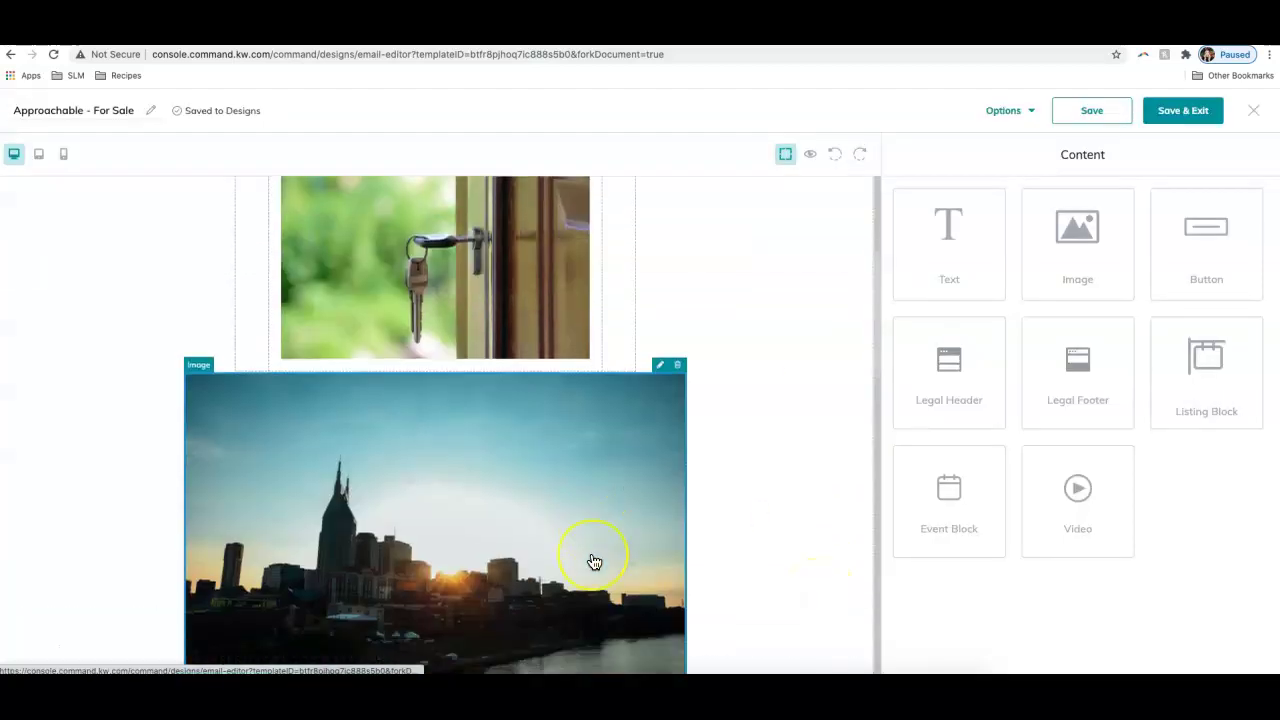
click(728, 548)
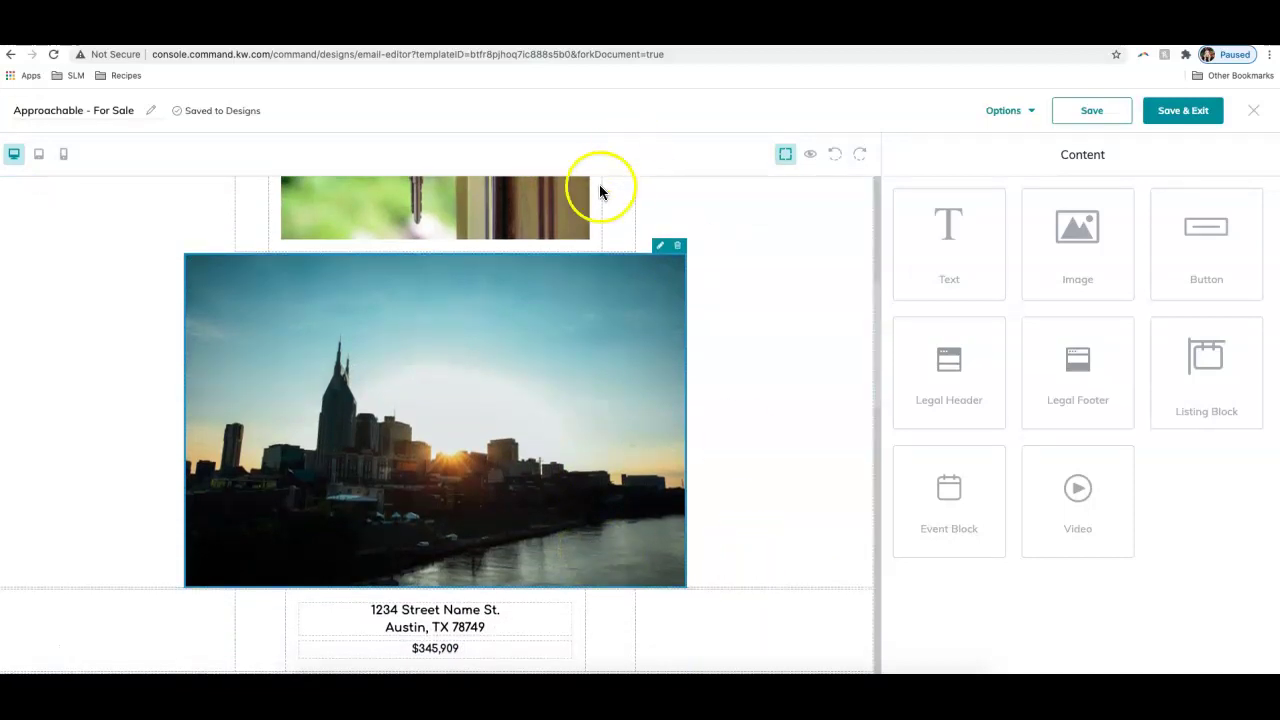
Delete the skyline image block so the address and price follow the door photo.
click(561, 297)
click(677, 253)
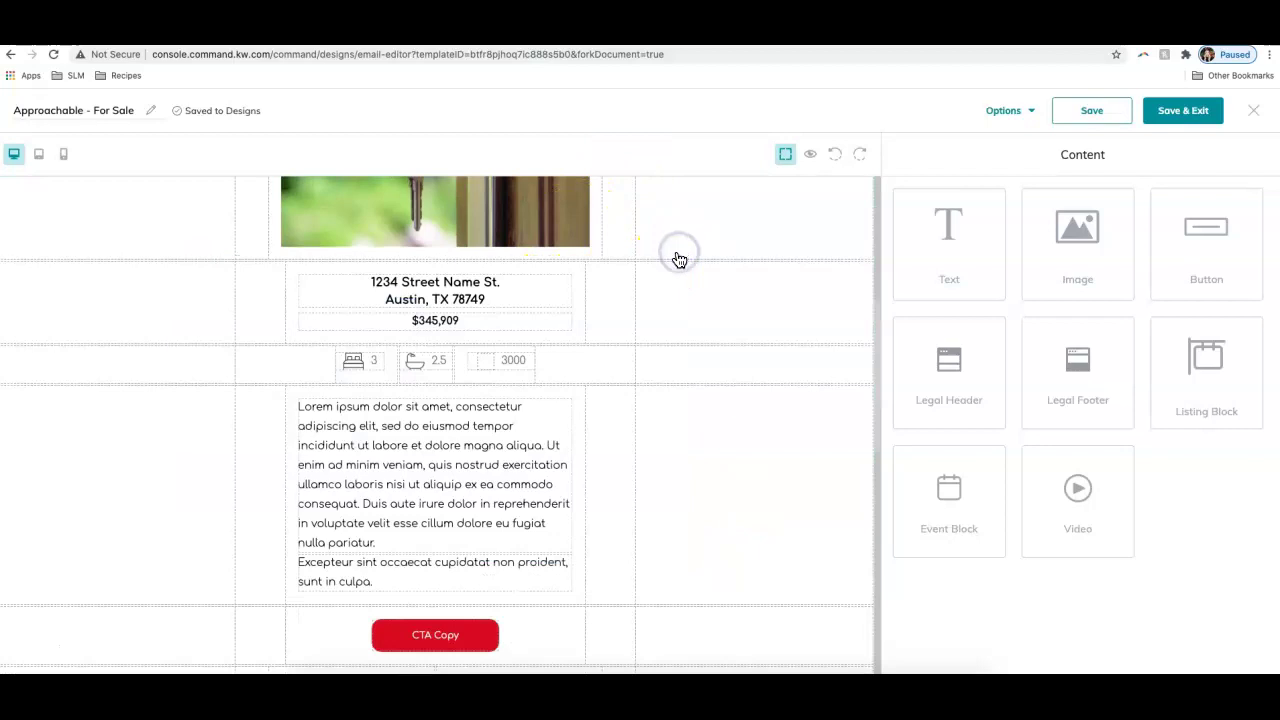
click(575, 358)
Drag a listing block below the description text, bringing up Select Listing.
click(737, 360)
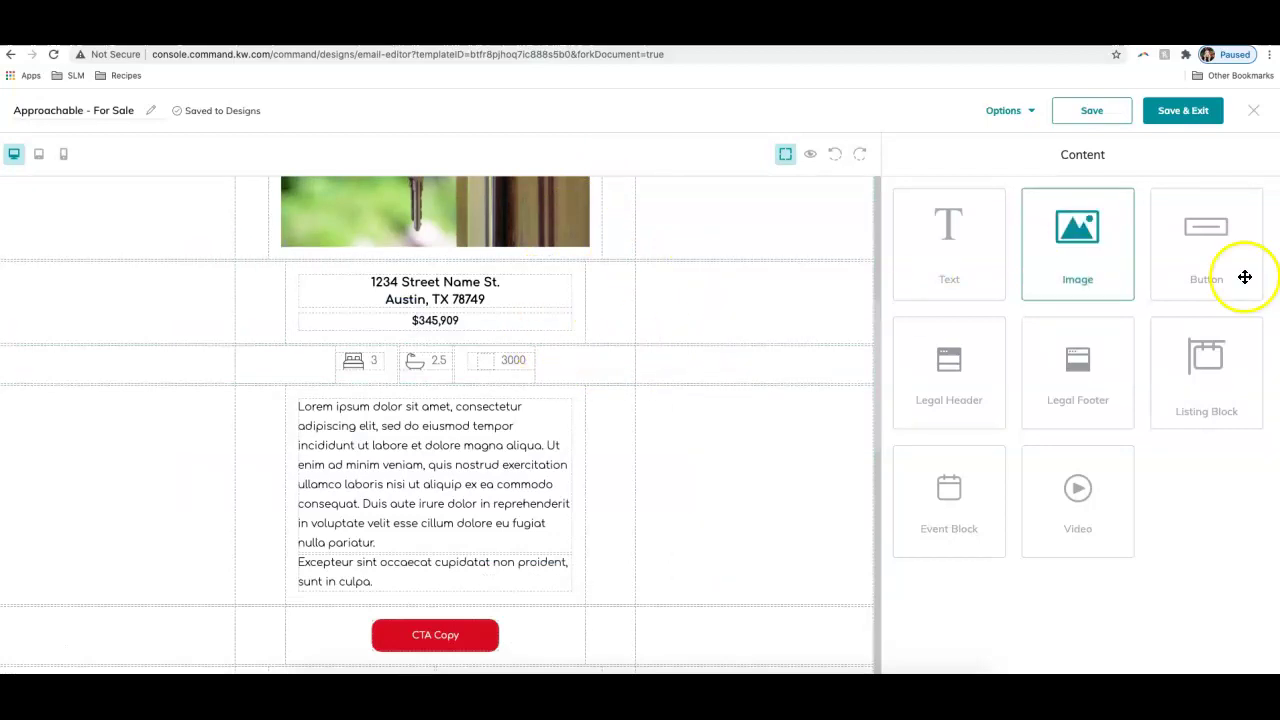
drag(1066, 410, 871, 423)
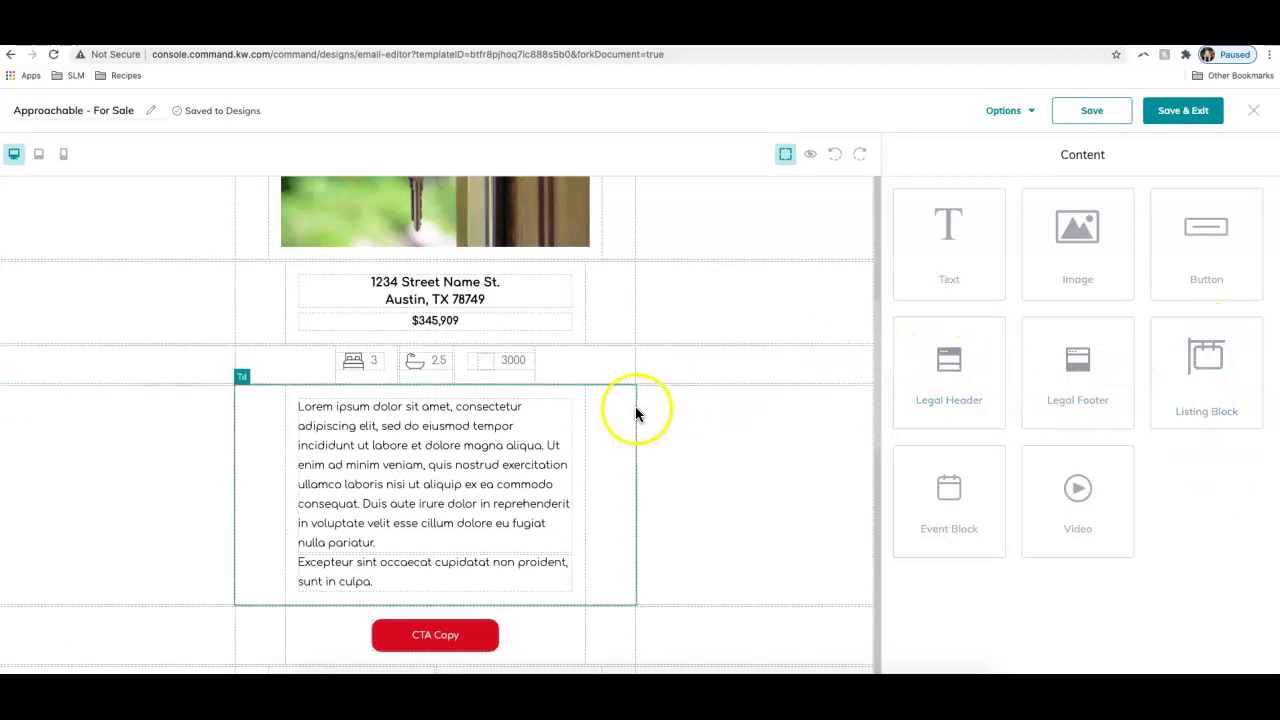
scroll(726, 373, down, 2)
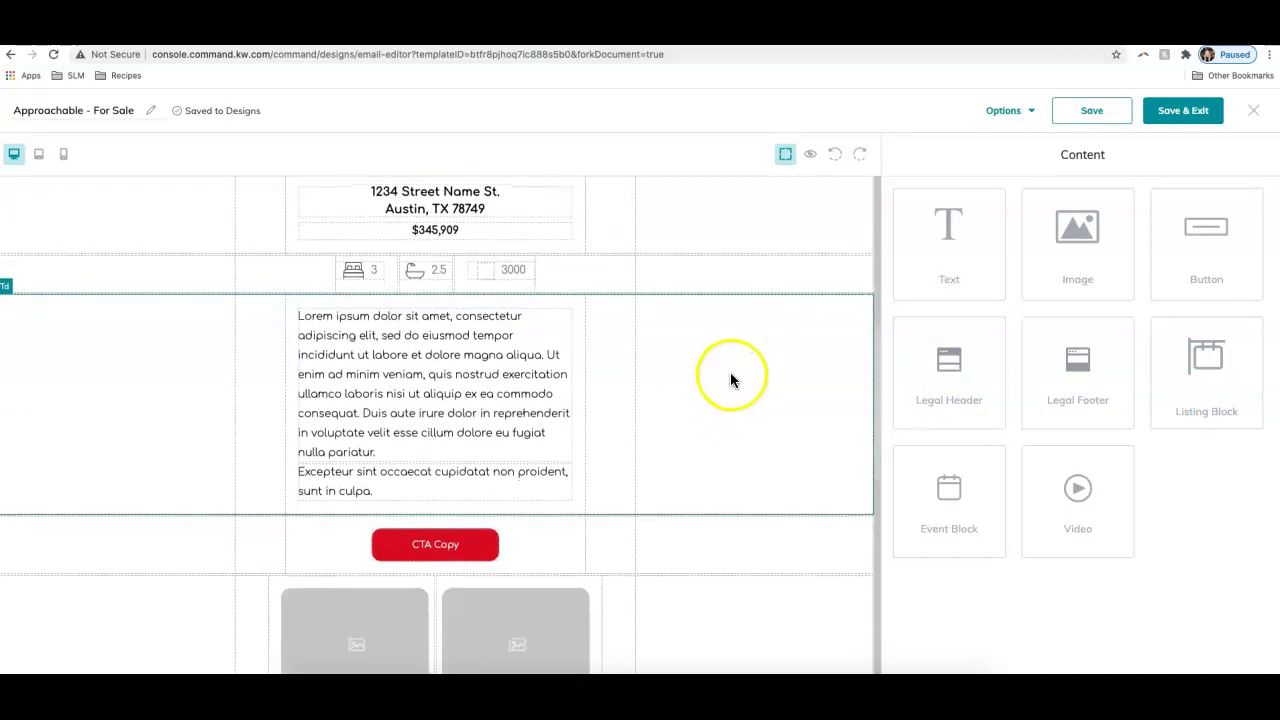
scroll(730, 379, down, 3)
drag(1203, 362, 660, 409)
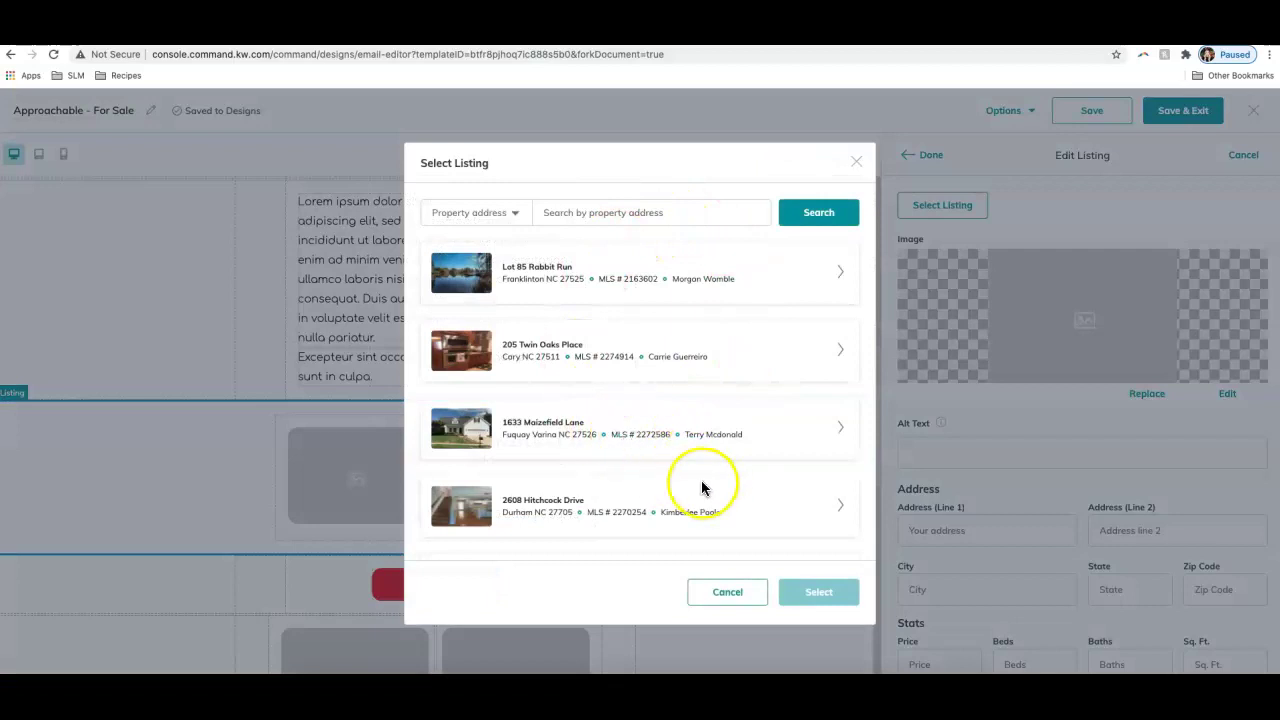
click(727, 592)
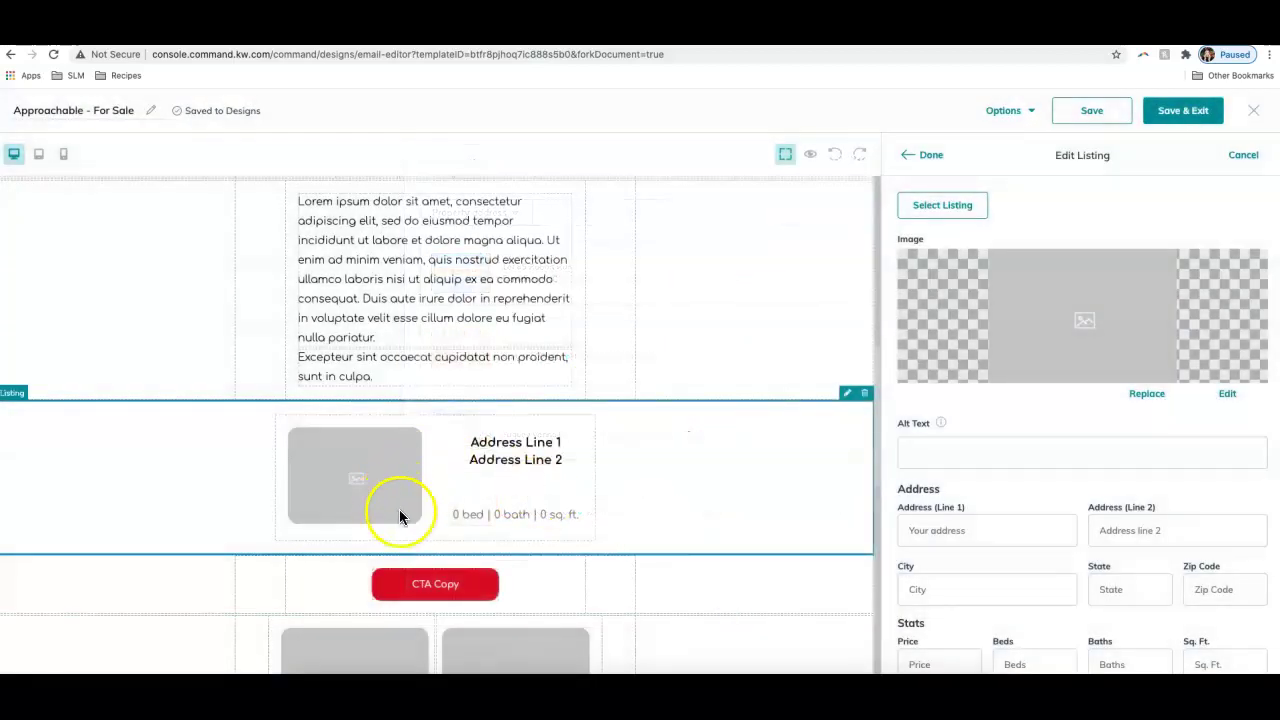
click(866, 396)
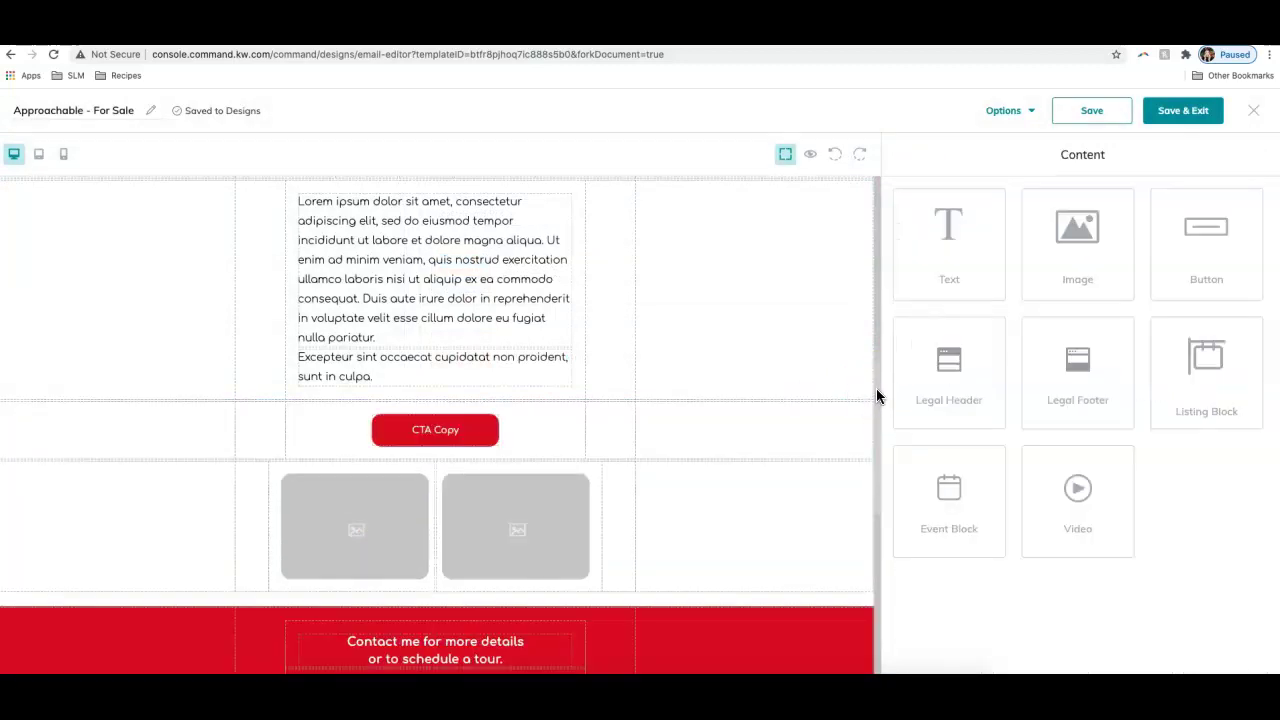
Delete the Event section with its placeholder photo, Event title and VIEW DETAILS link.
drag(968, 517, 771, 480)
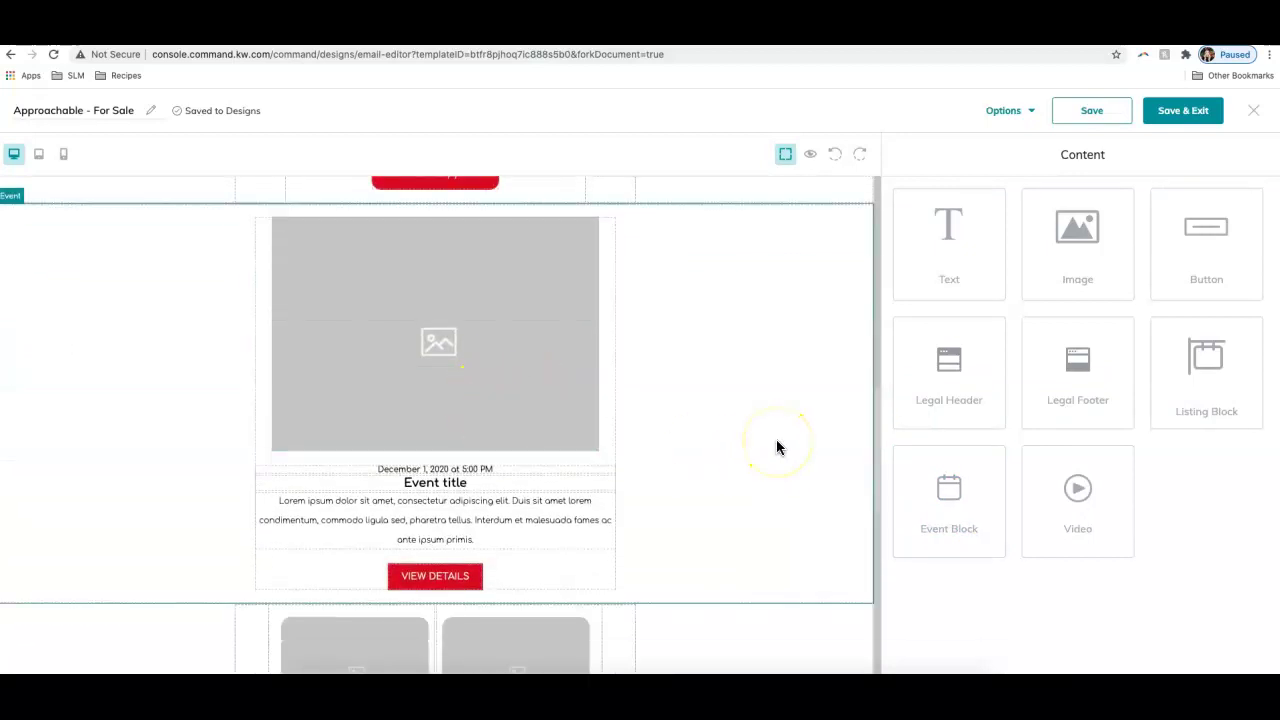
click(540, 374)
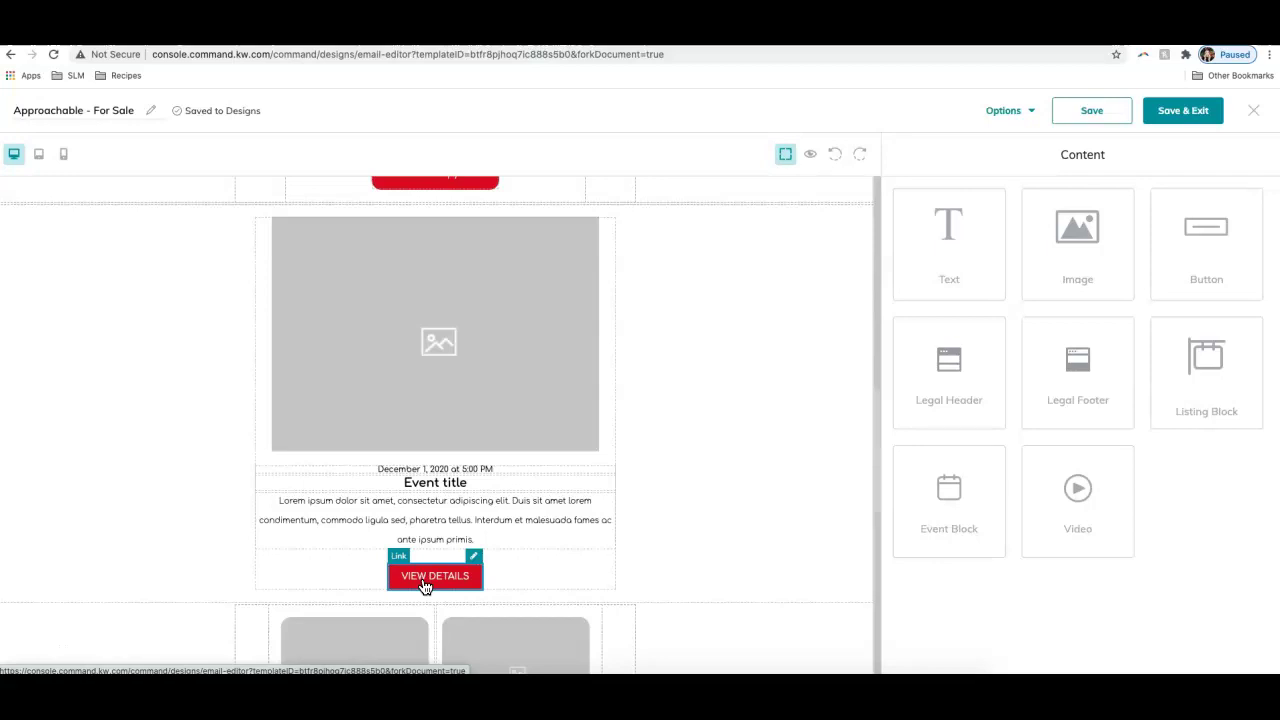
click(814, 377)
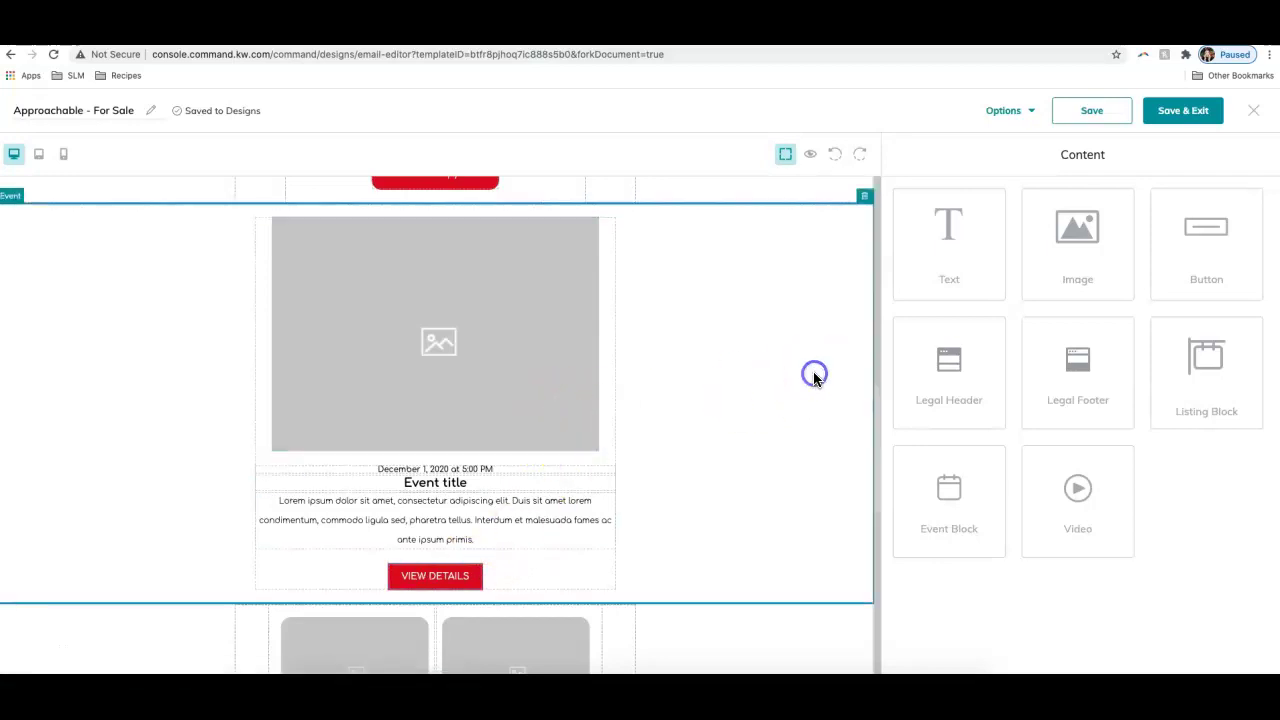
click(865, 202)
scroll(760, 403, down, 1)
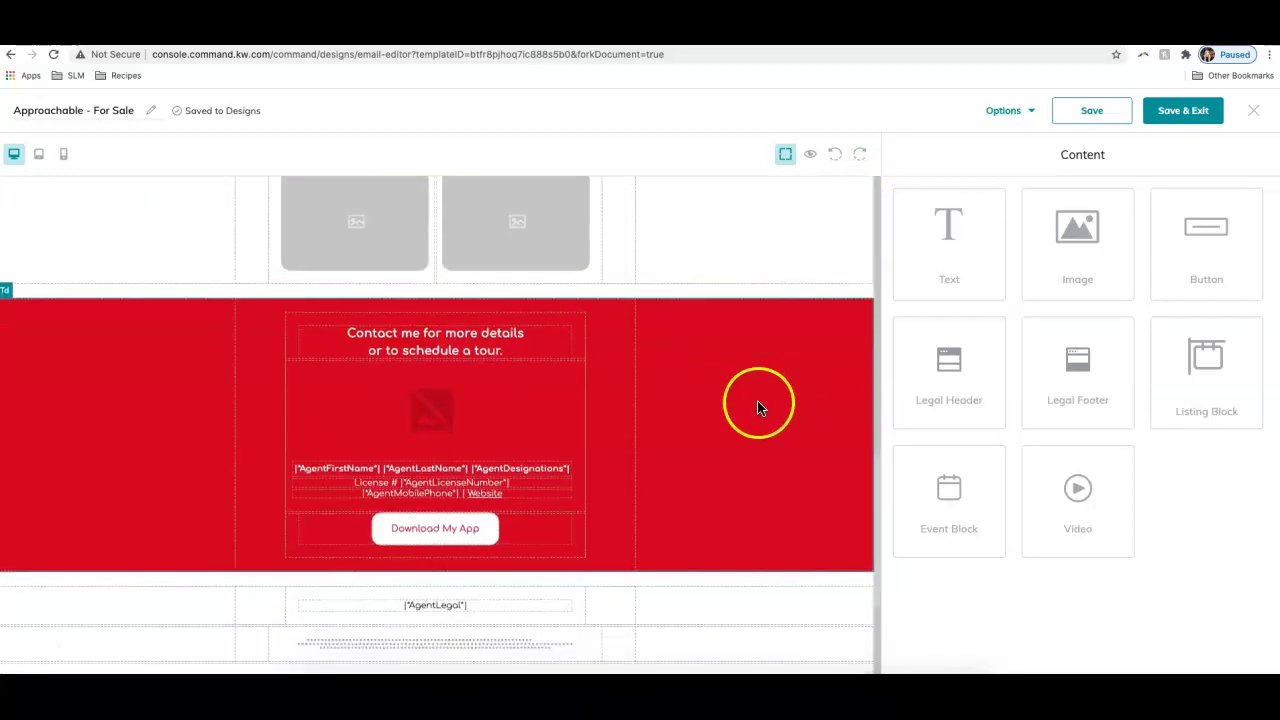
scroll(758, 407, down, 2)
scroll(757, 405, down, 1)
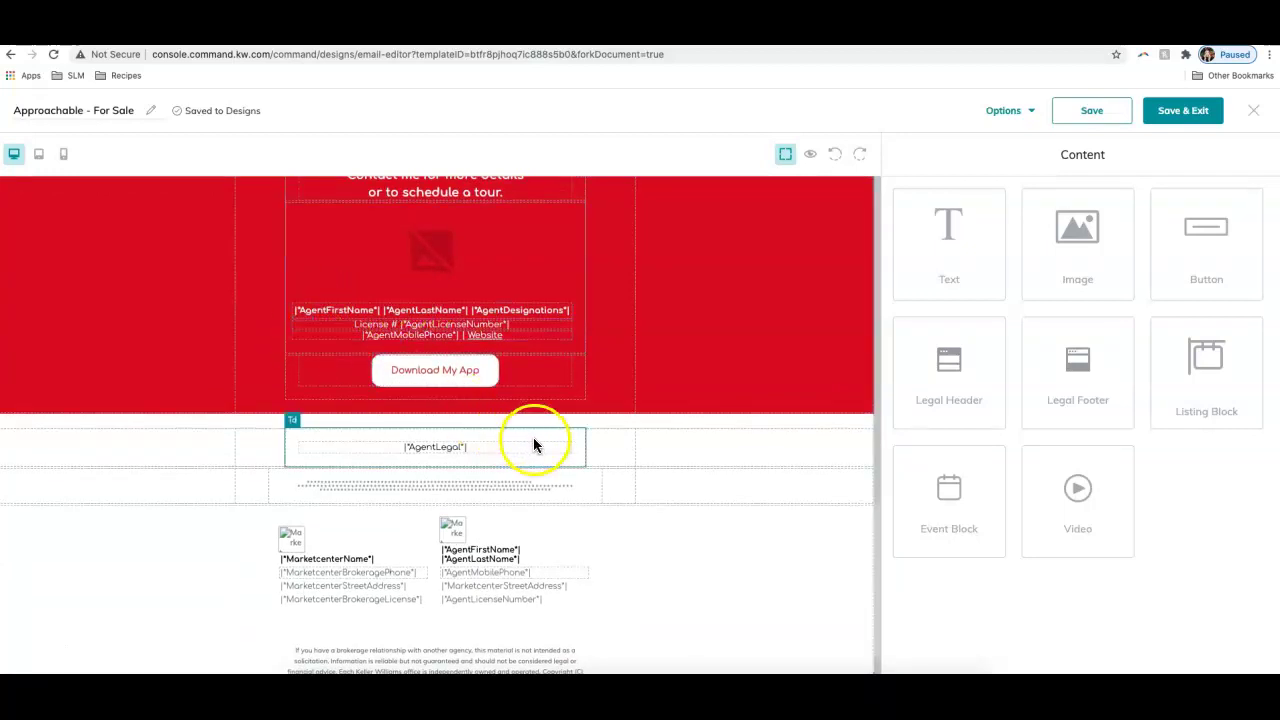
scroll(537, 445, up, 1)
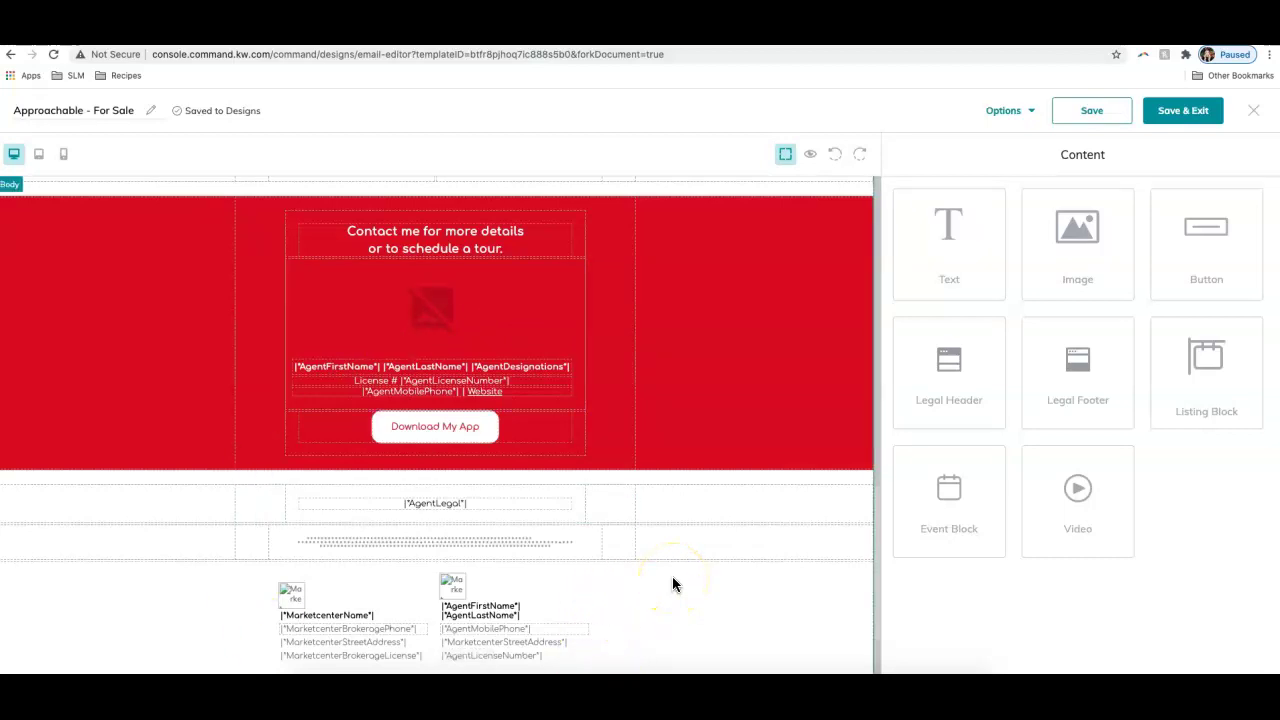
scroll(660, 530, up, 10)
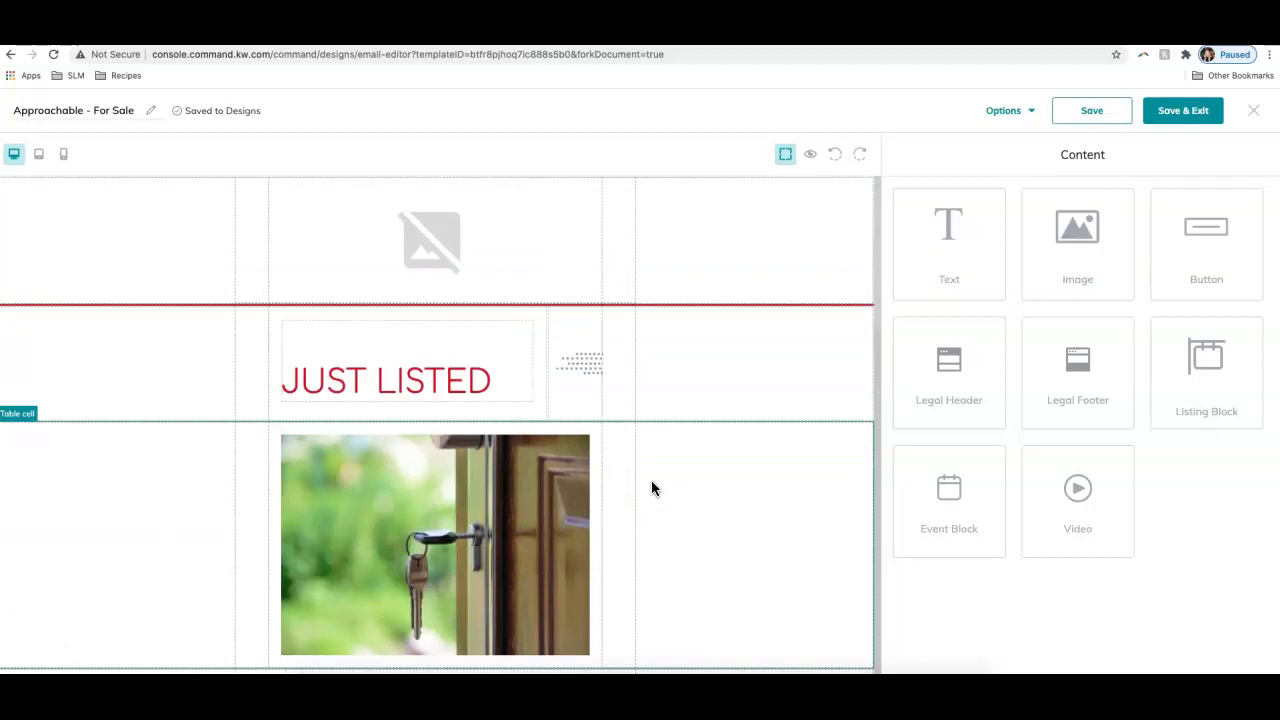
Open the full recipient preview of the JUST LISTED email, dismissing the Options list first.
click(1004, 112)
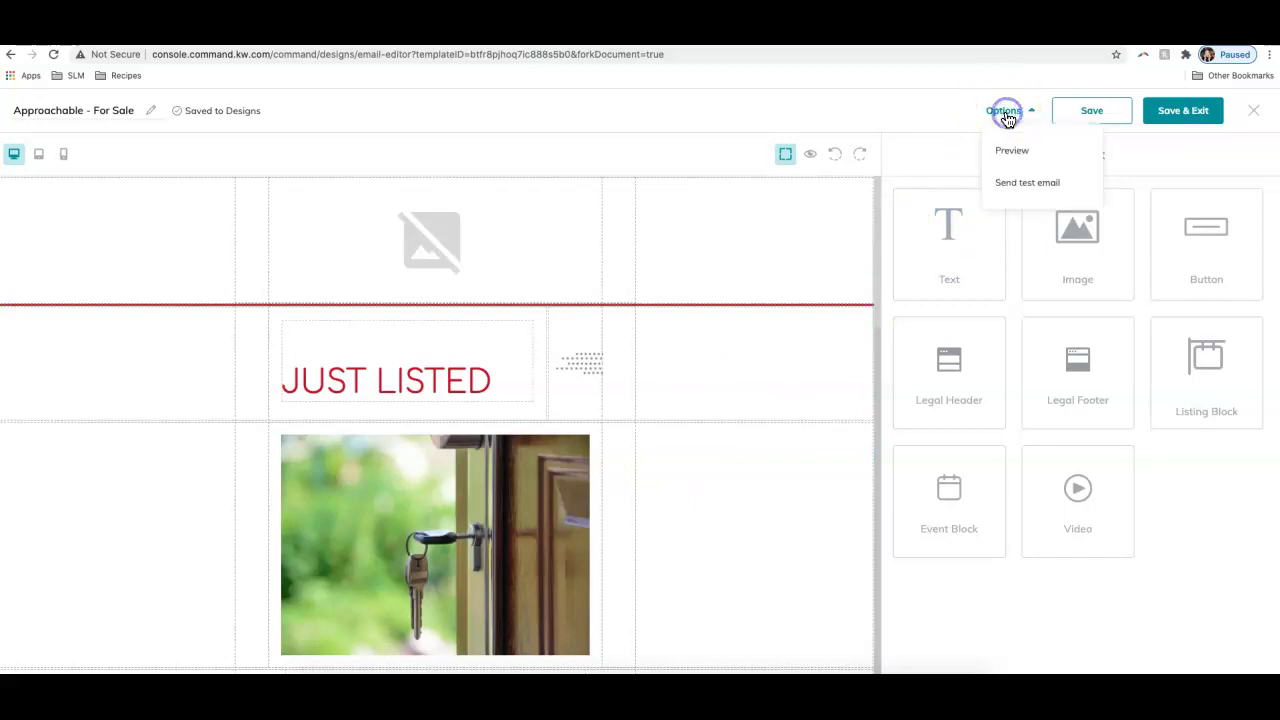
click(804, 129)
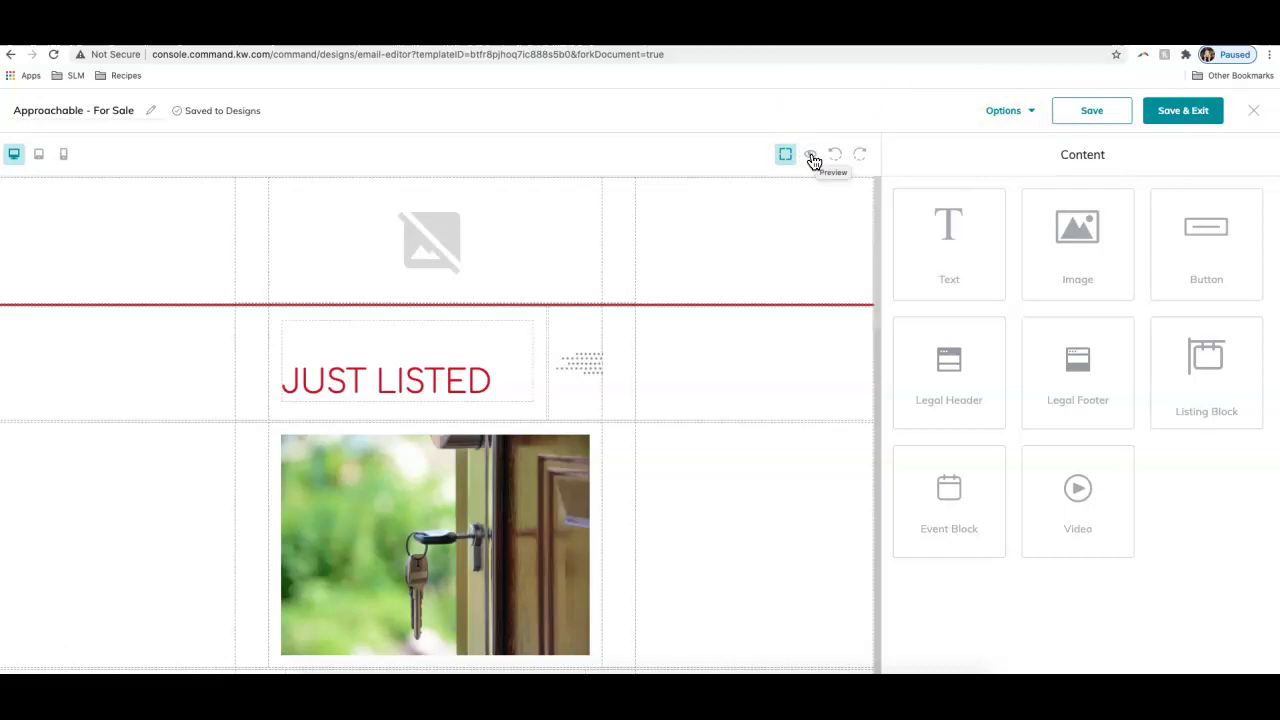
click(812, 157)
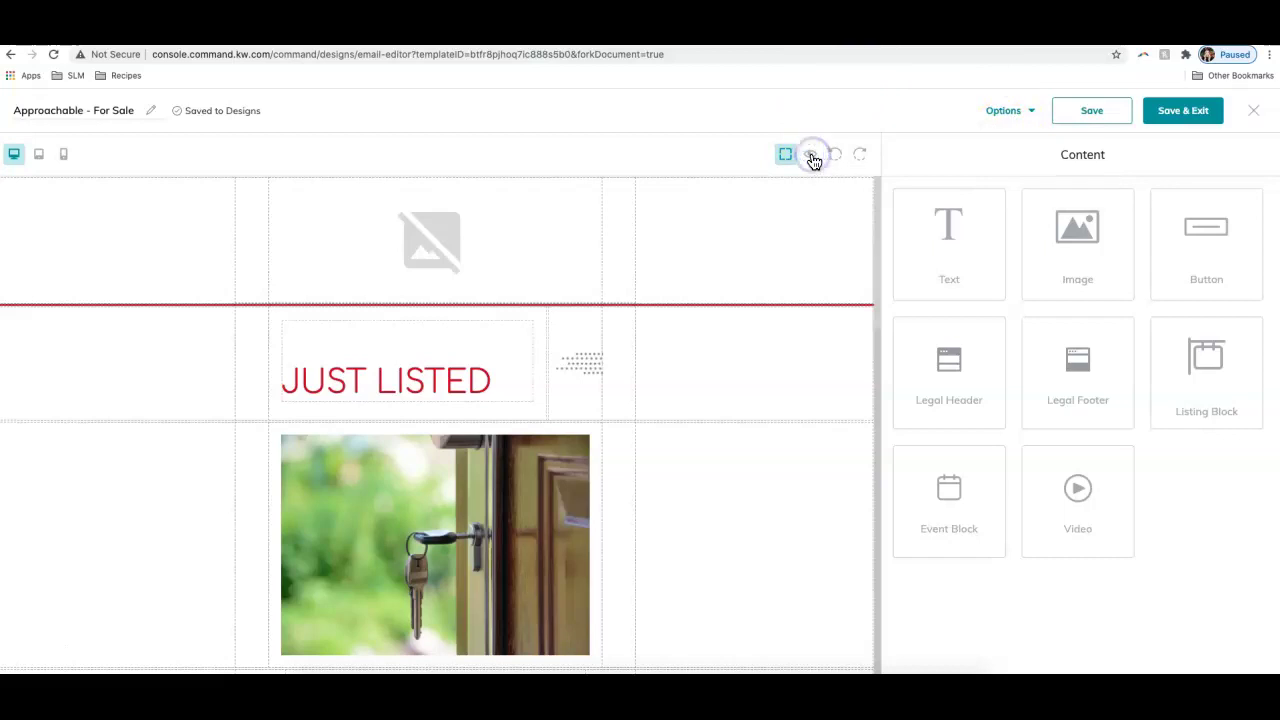
scroll(697, 314, down, 6)
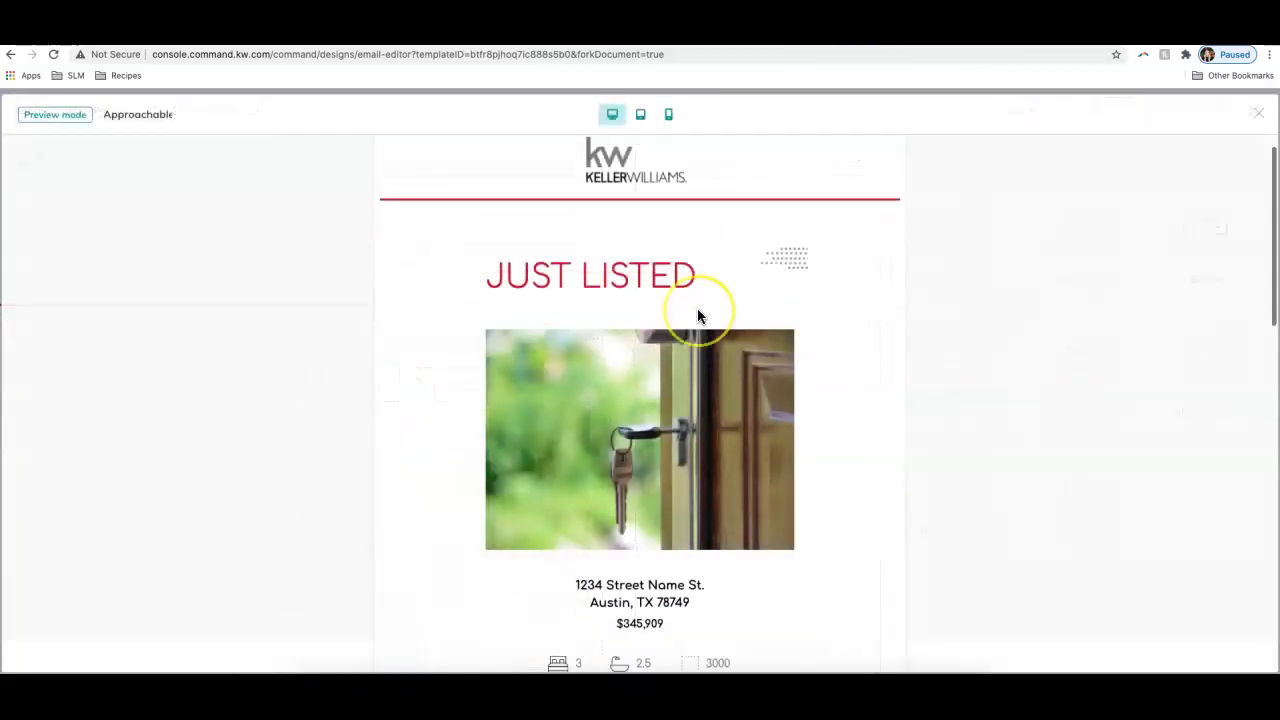
Scroll through the desktop preview of the JUST LISTED email.
scroll(692, 318, down, 12)
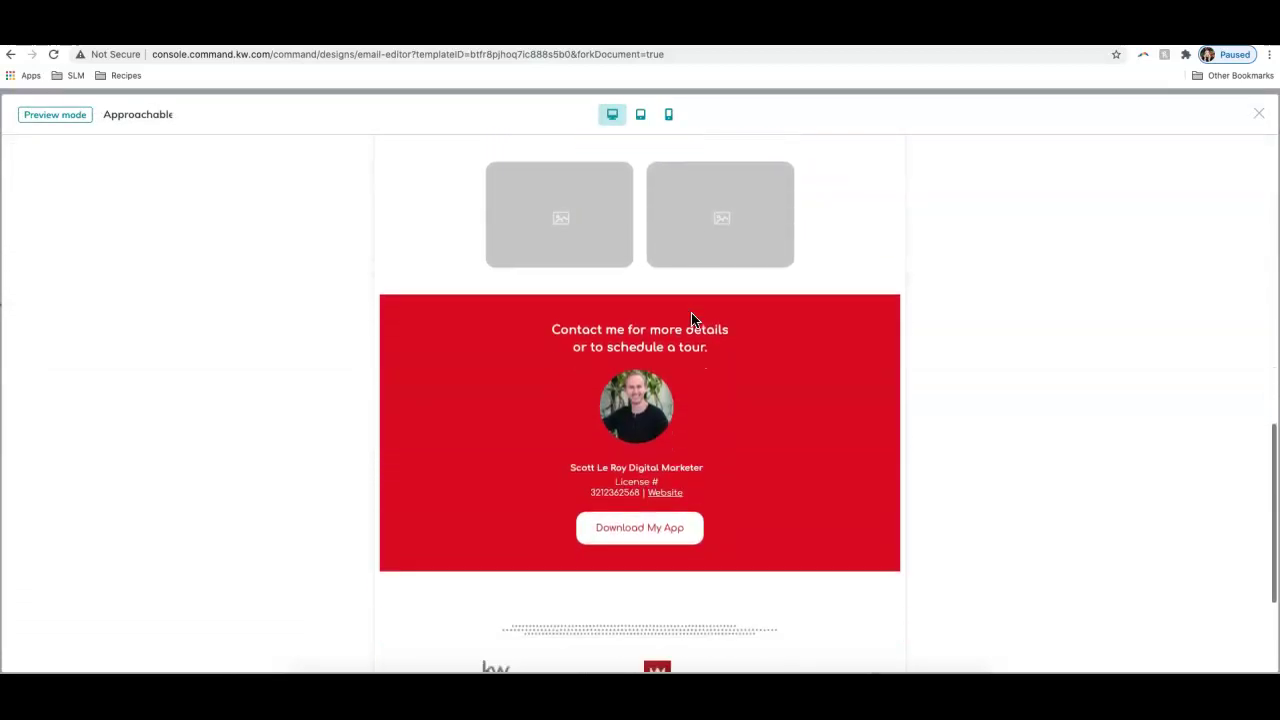
scroll(691, 320, down, 3)
scroll(614, 243, up, 2)
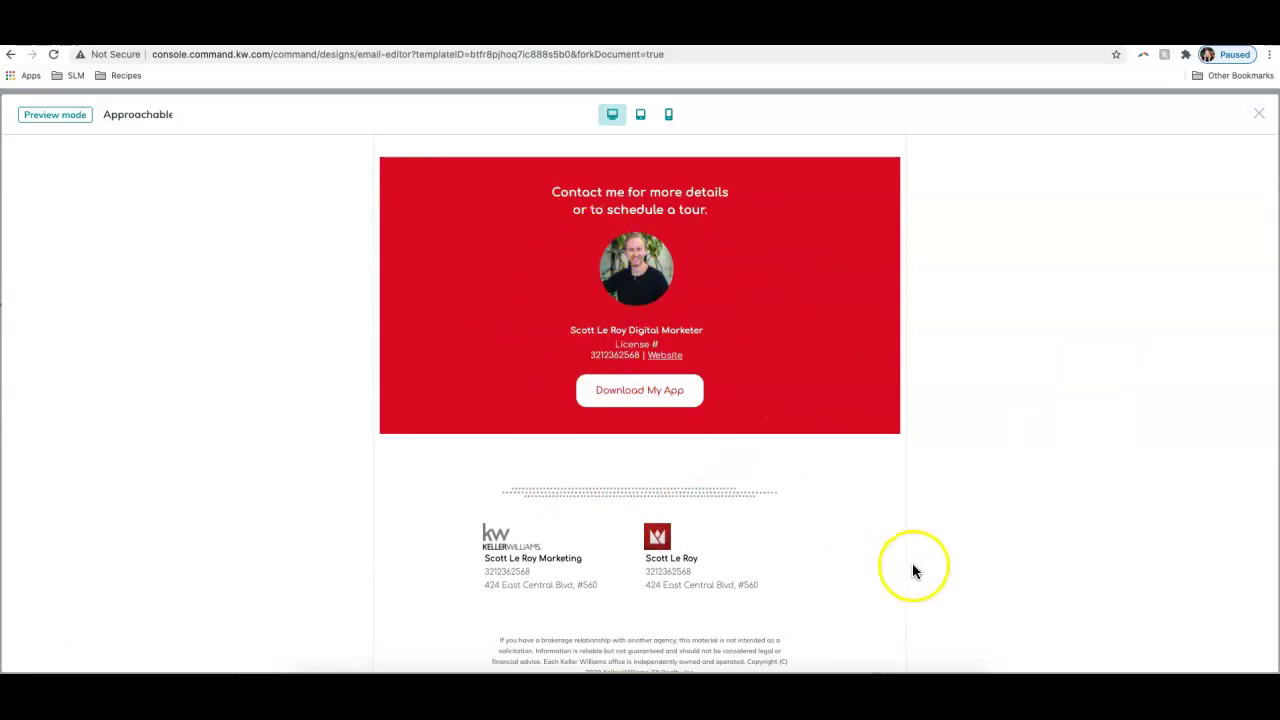
scroll(919, 524, down, 1)
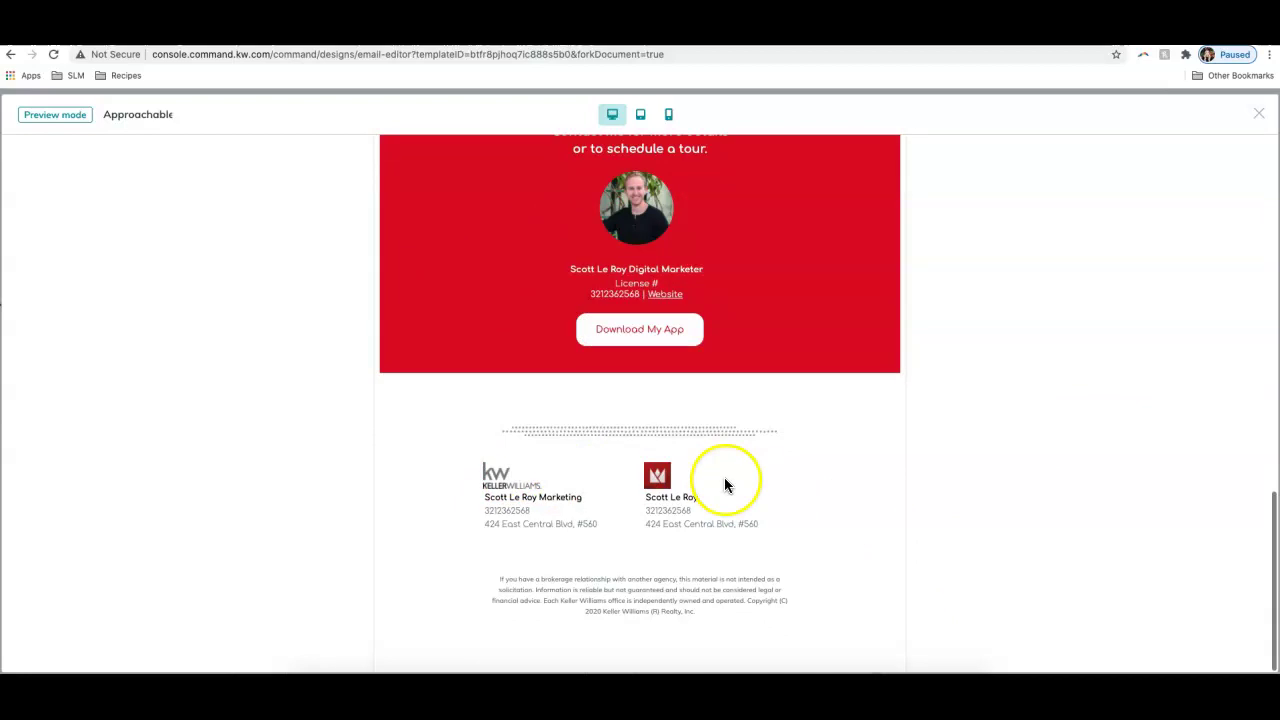
scroll(637, 484, up, 10)
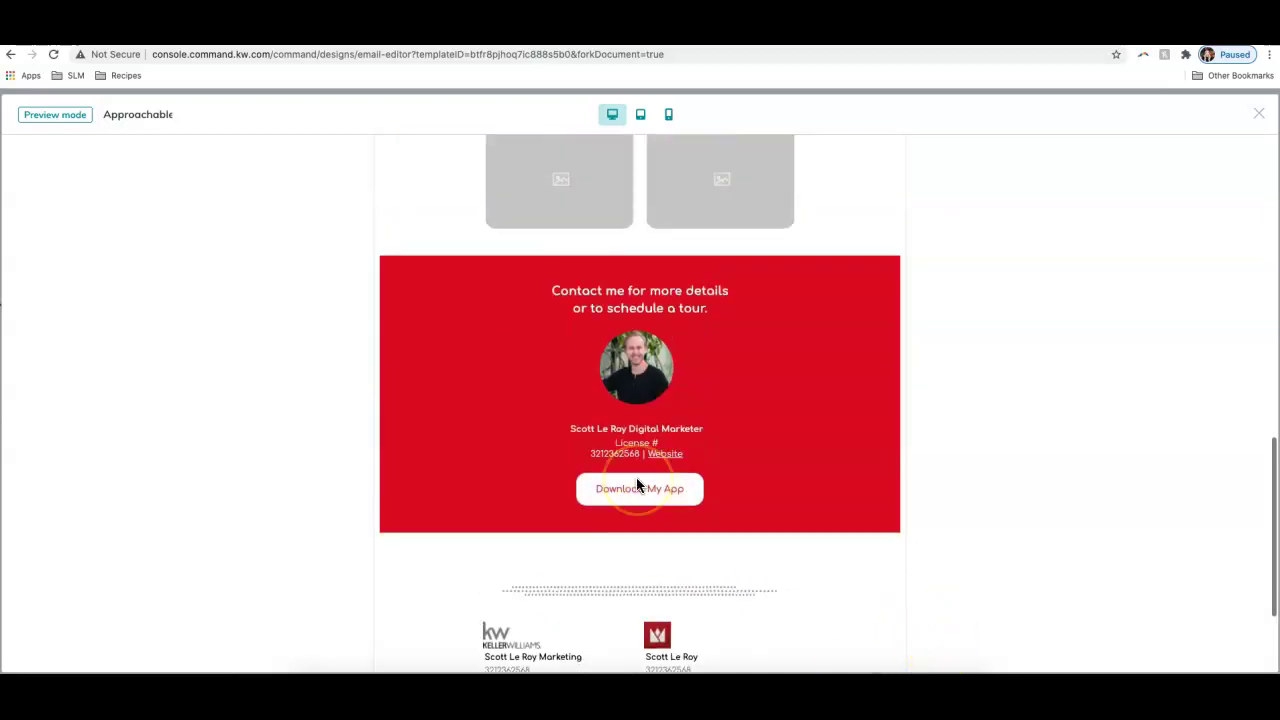
scroll(636, 477, up, 3)
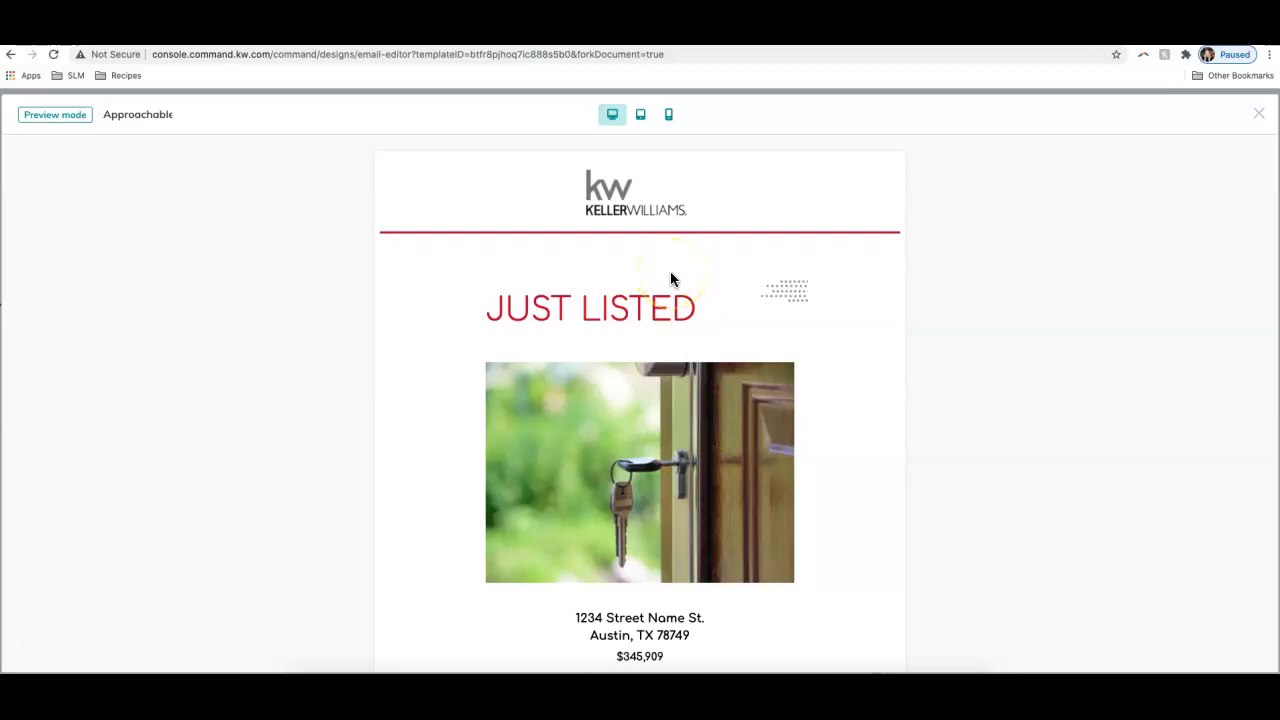
Check the preview at tablet and mobile widths, then close it to resume editing.
click(615, 117)
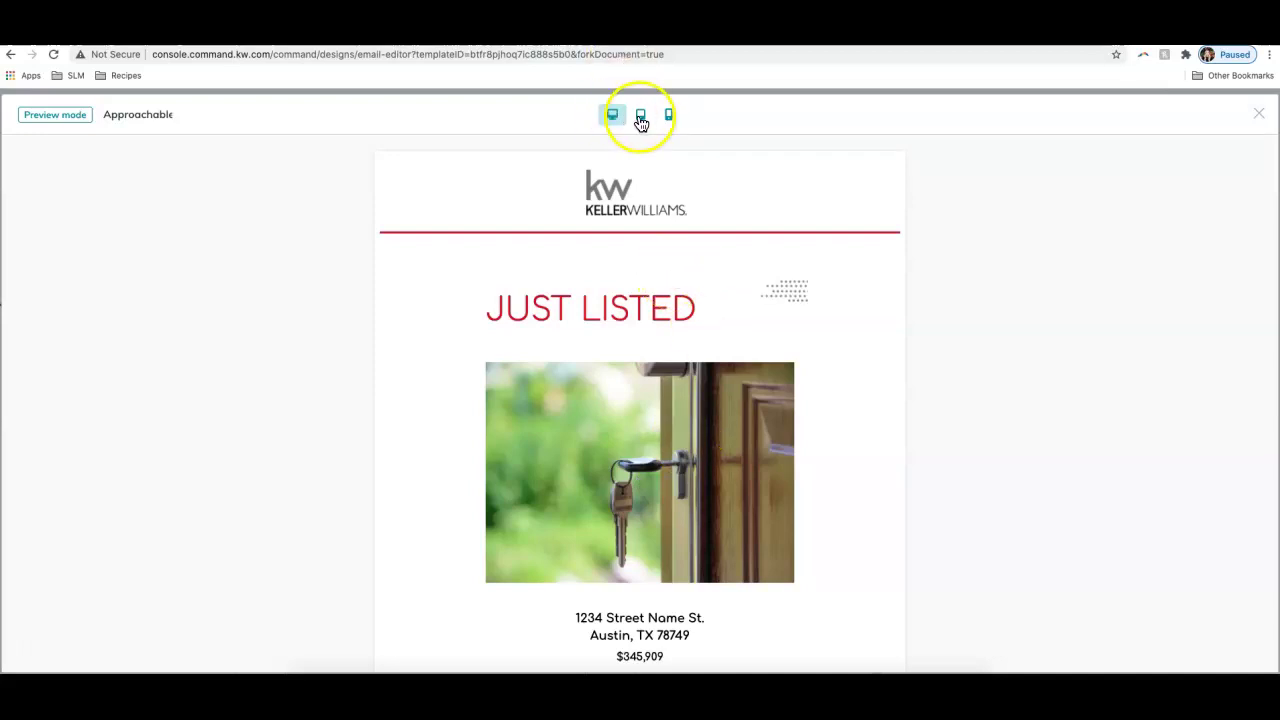
click(644, 119)
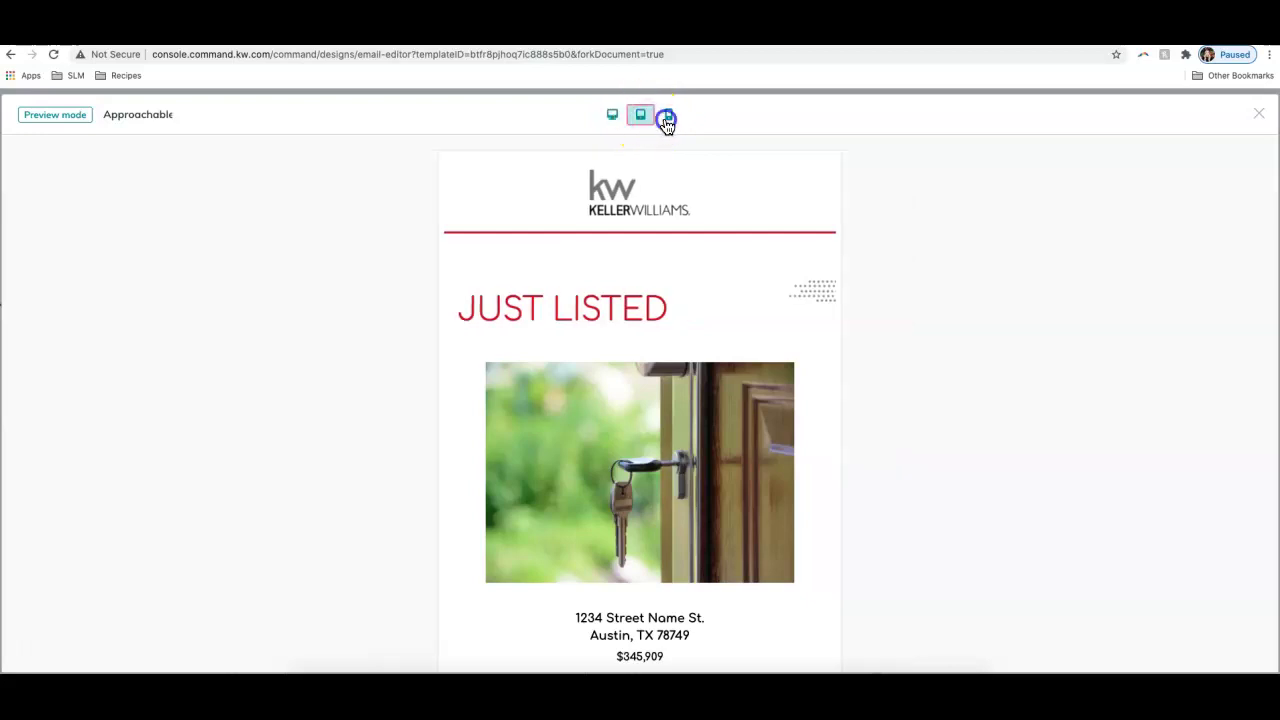
click(667, 119)
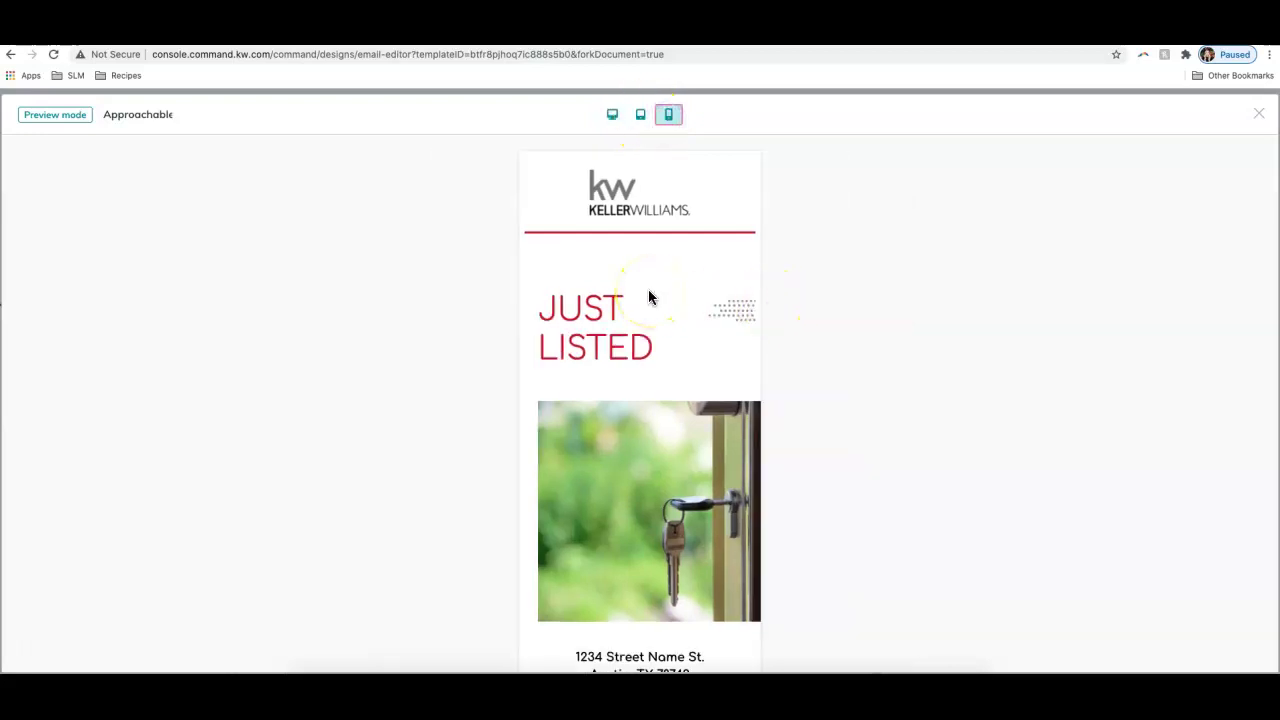
click(1259, 114)
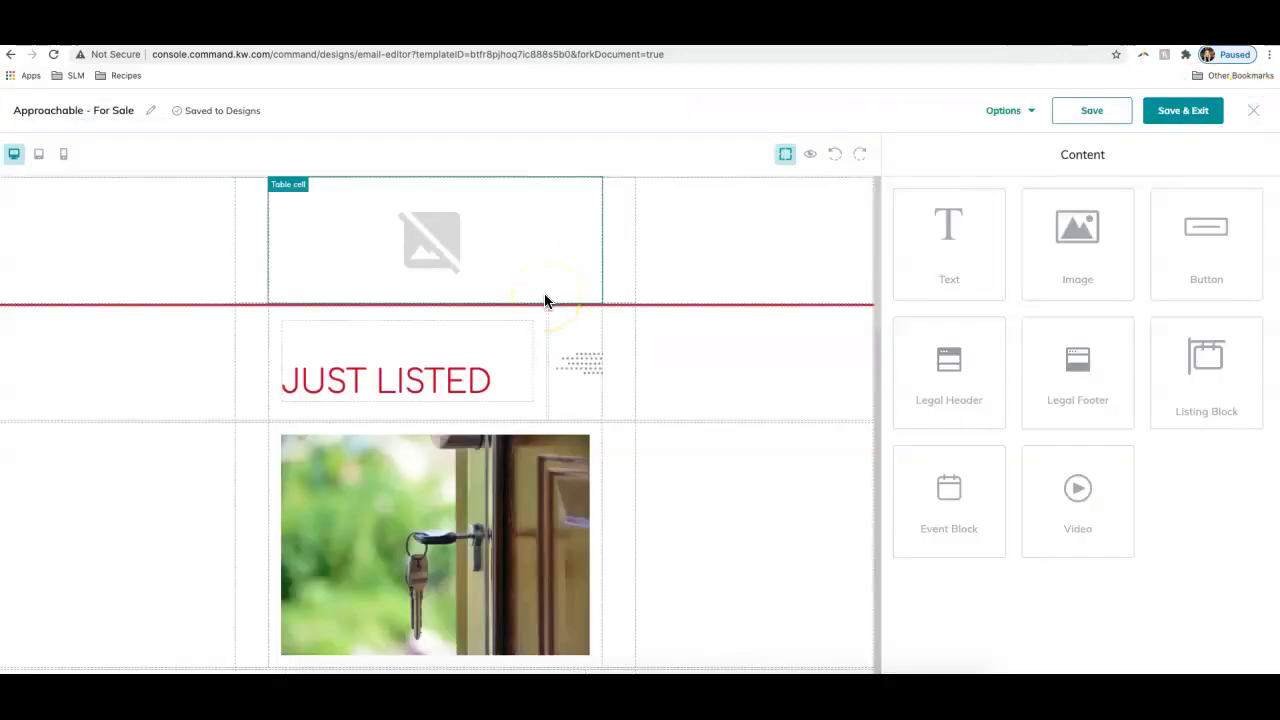
click(999, 112)
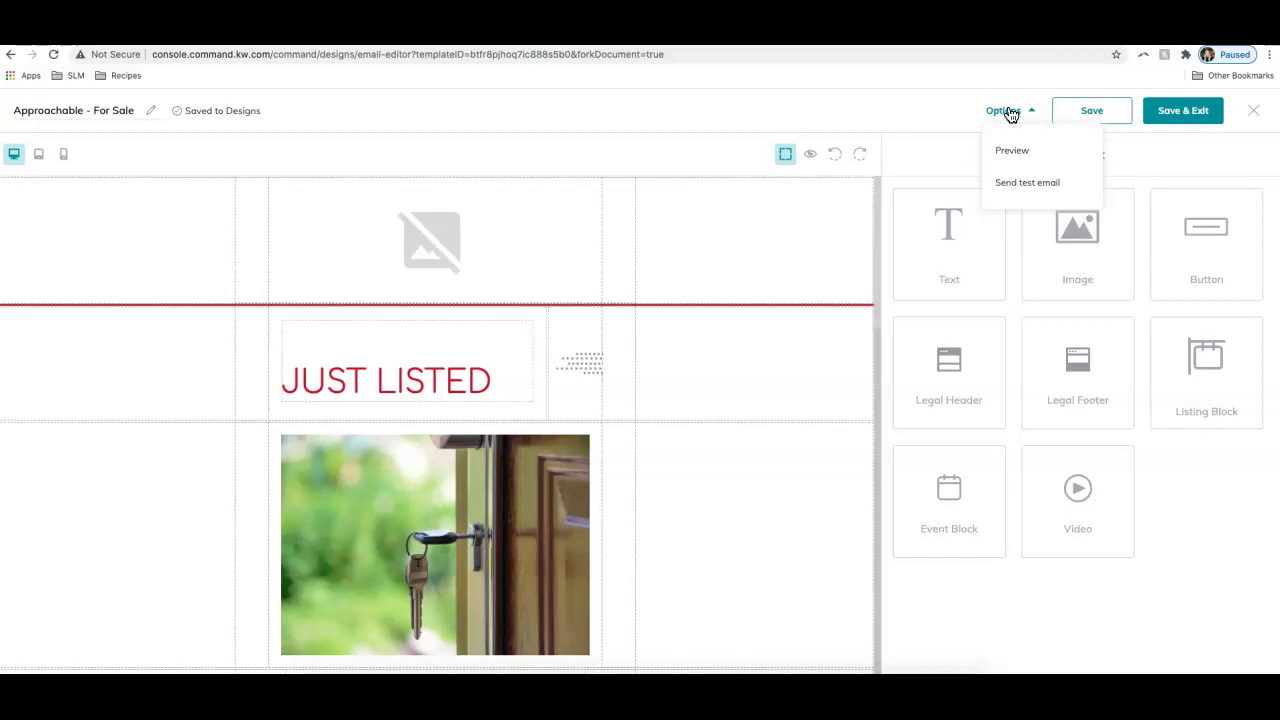
click(1023, 186)
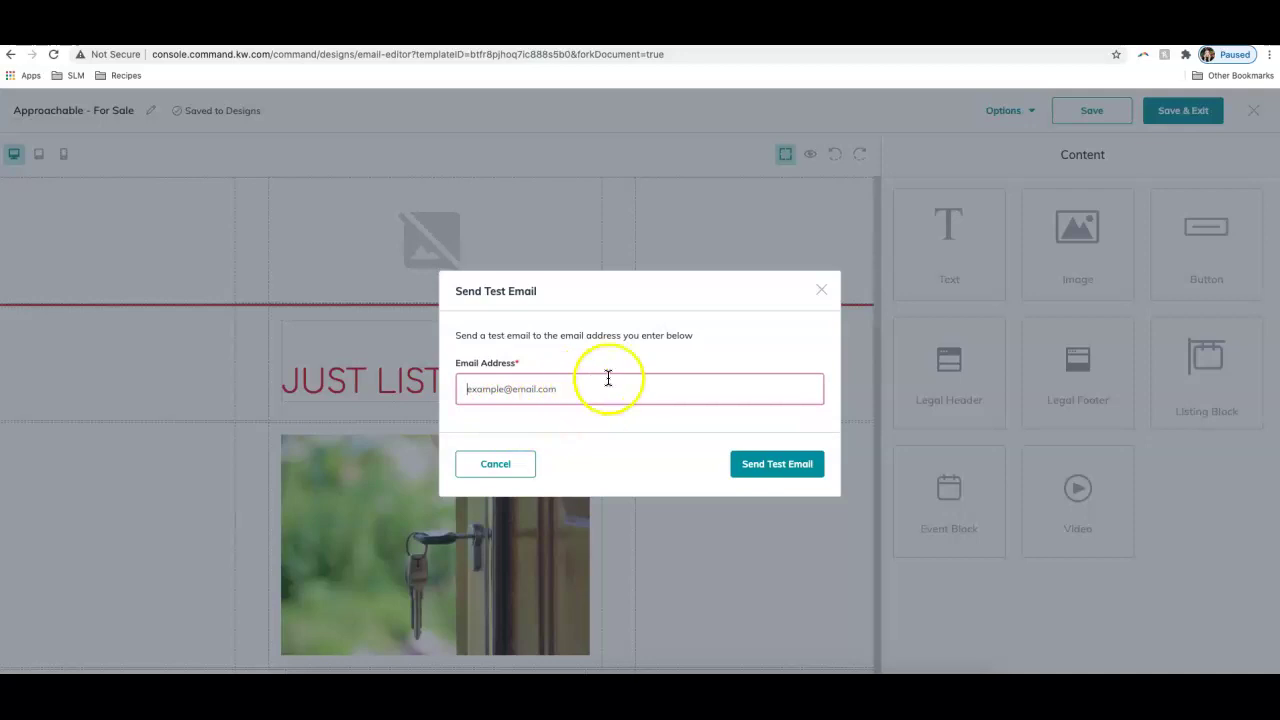
click(821, 292)
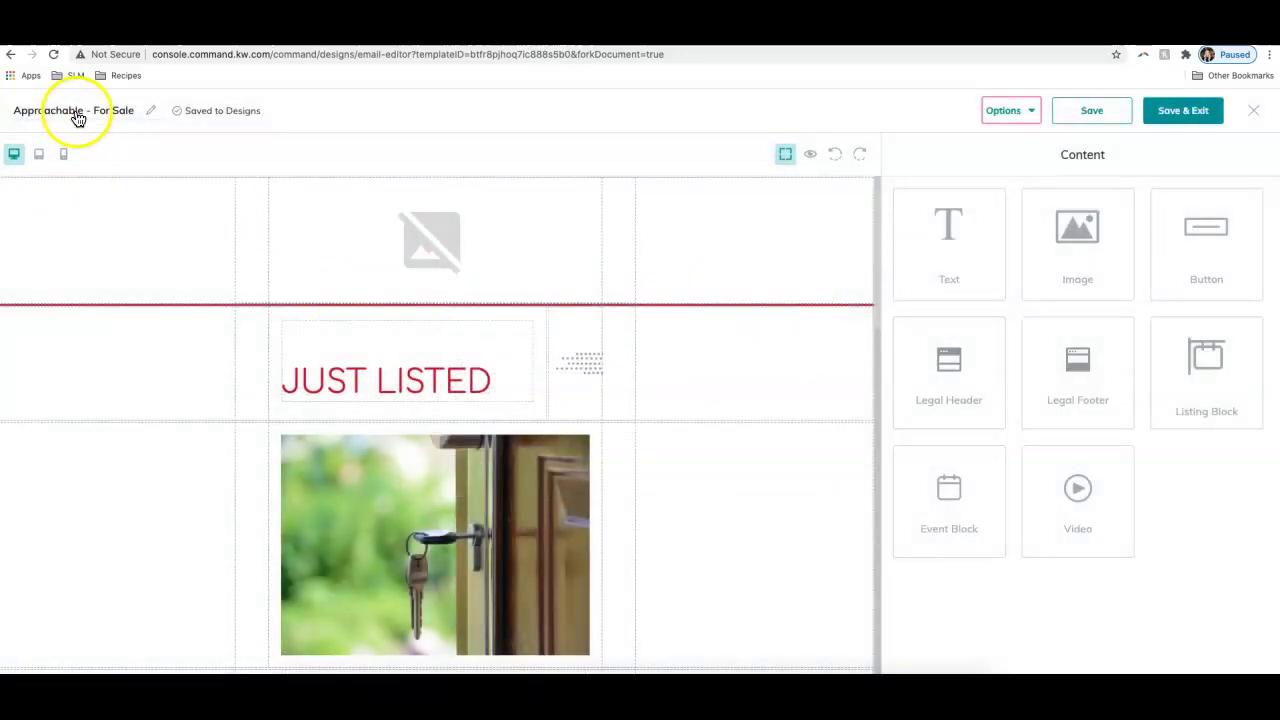
Replace the design title with 'For Sale - Test Email' and confirm it.
click(116, 117)
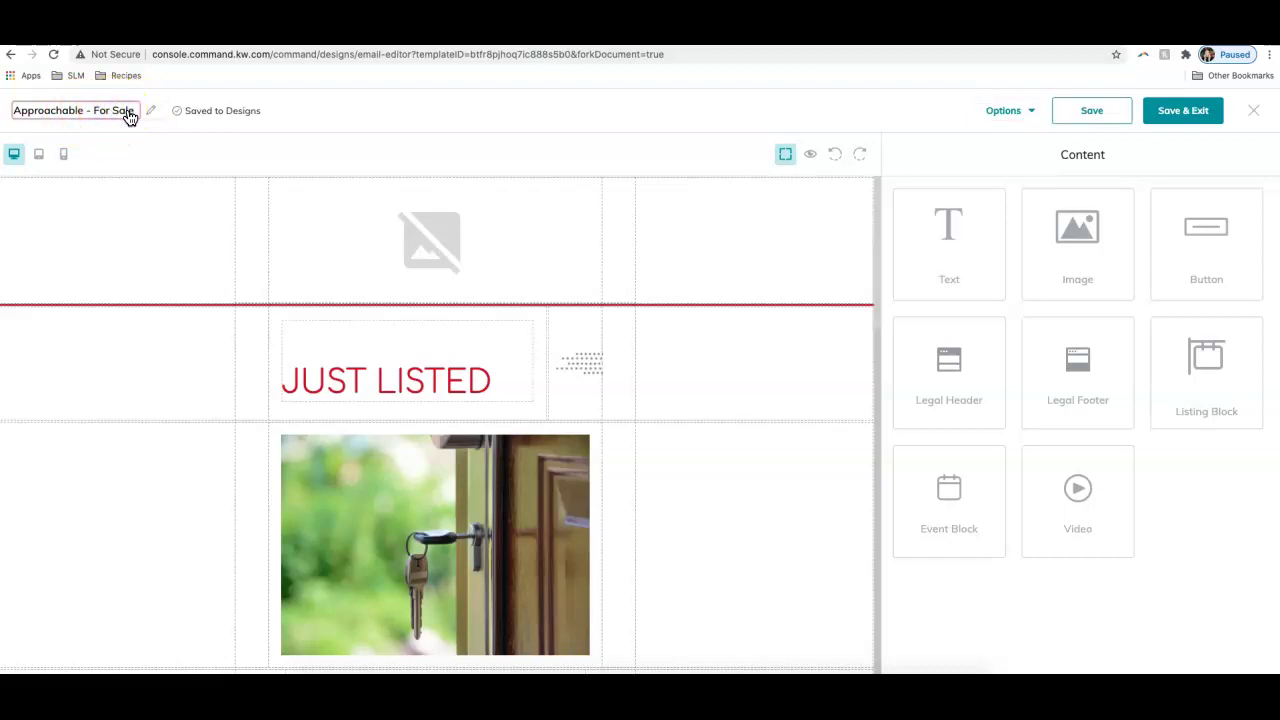
click(86, 114)
triple_click(88, 116)
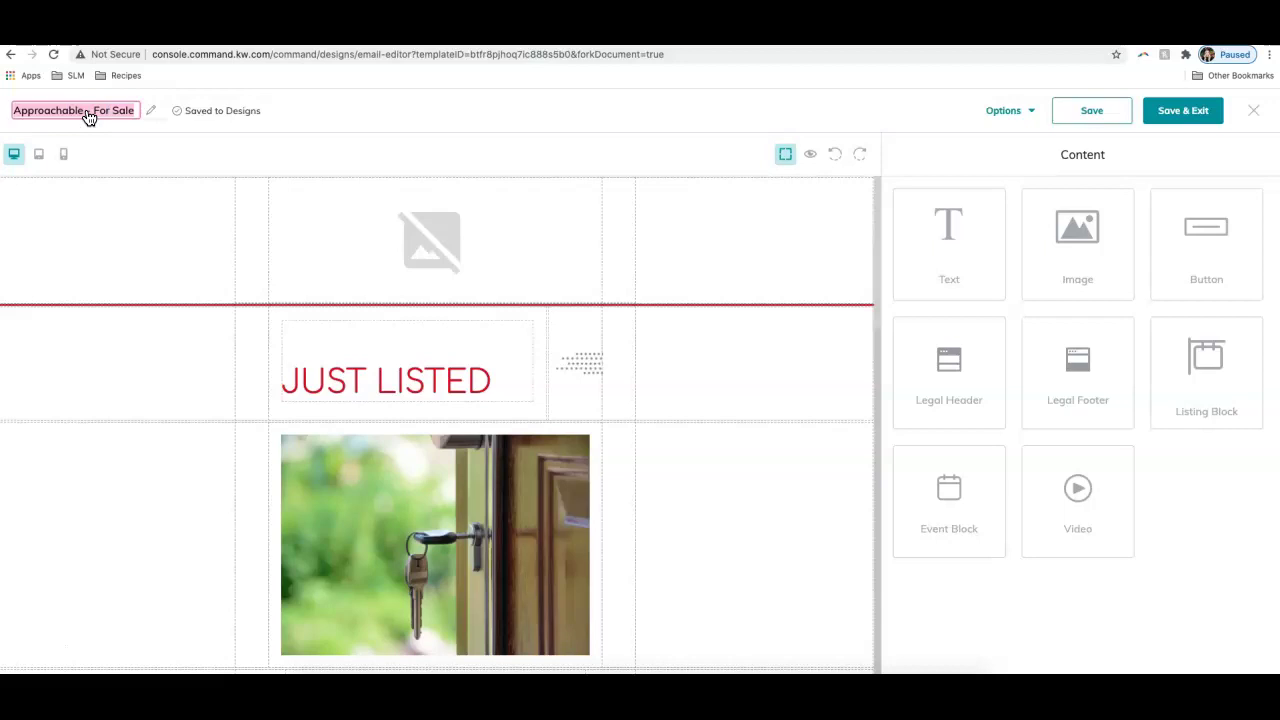
text(FOR)
text(or Sale - Test Email)
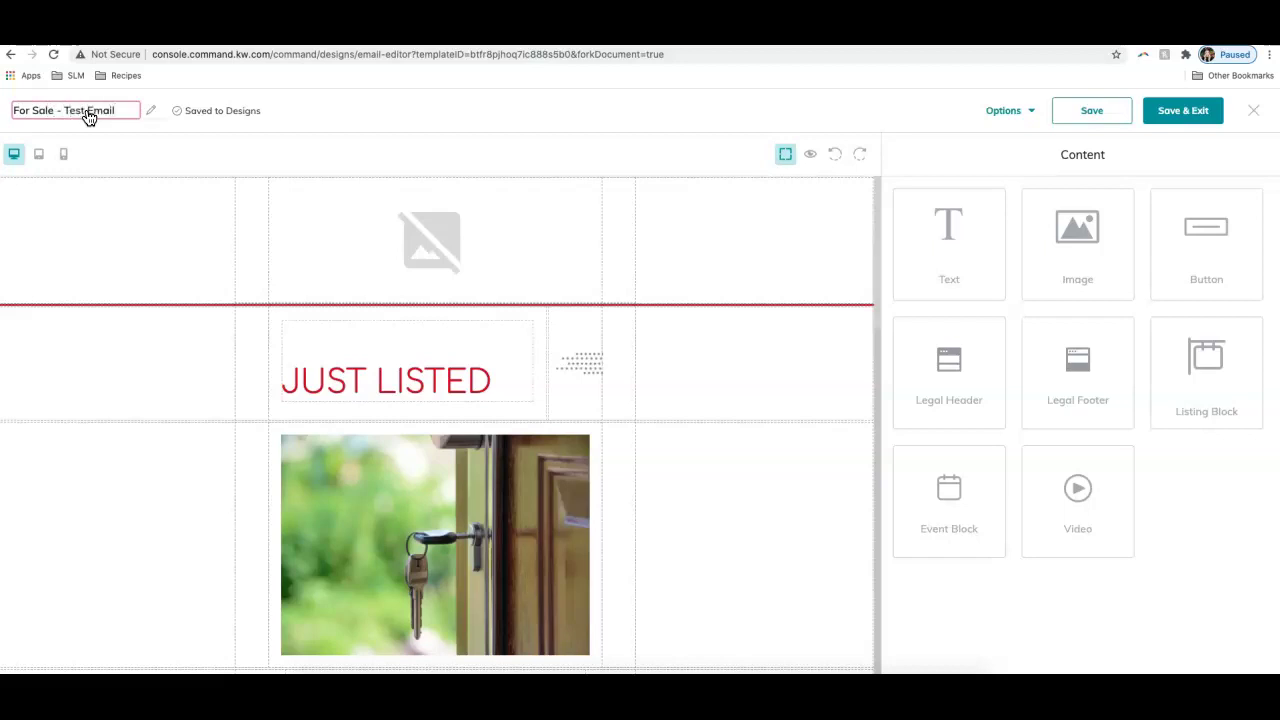
key(Return)
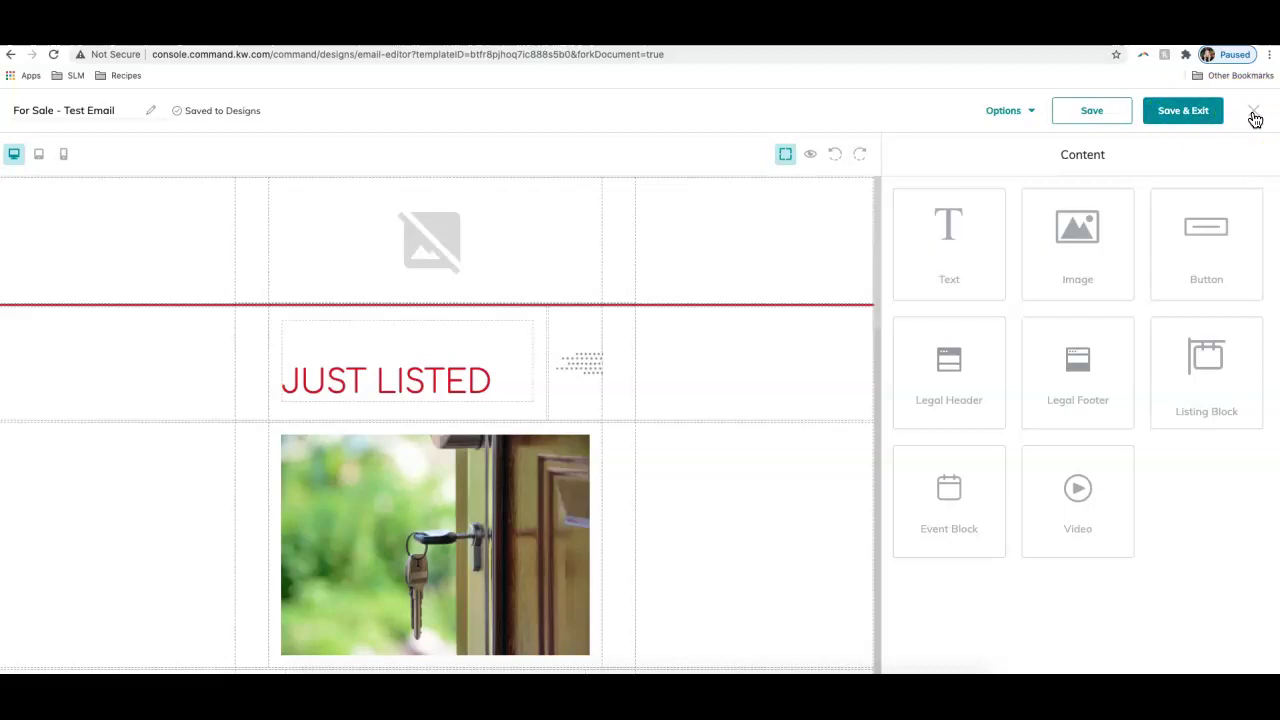
Save and exit the editor, then filter My Design Templates to Email to find the For Sale - Test Email card.
click(1255, 114)
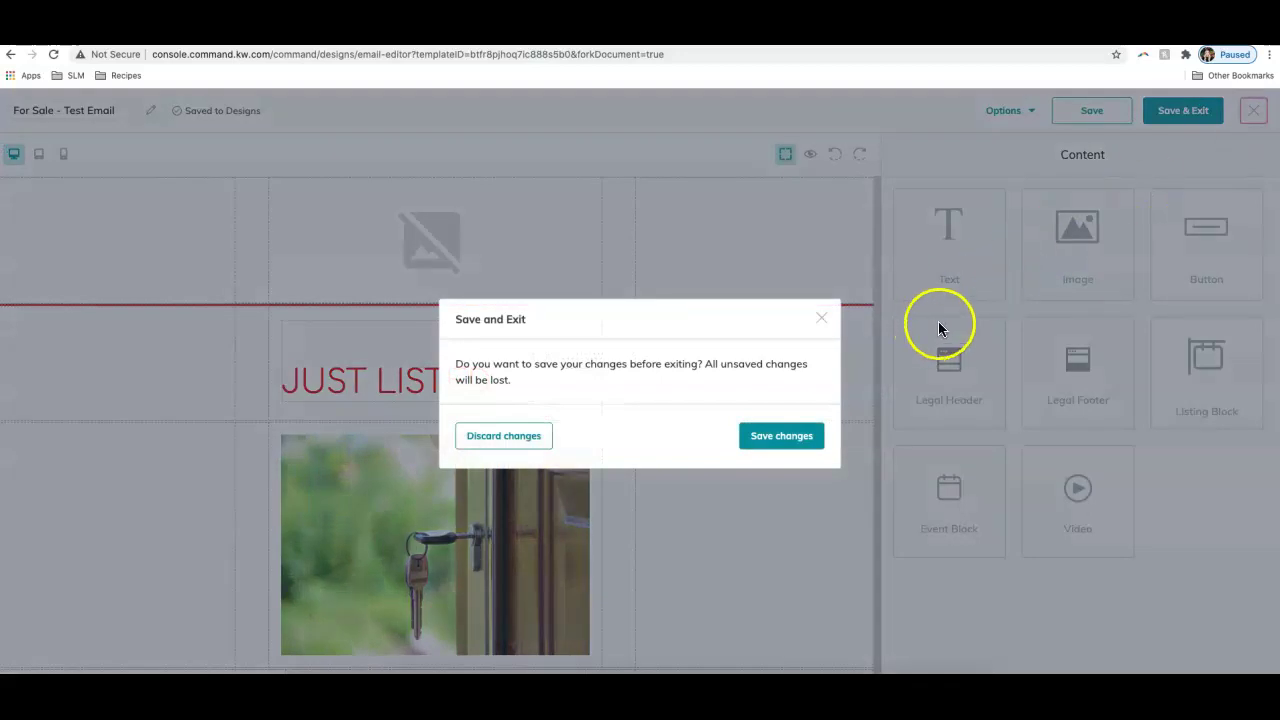
click(803, 440)
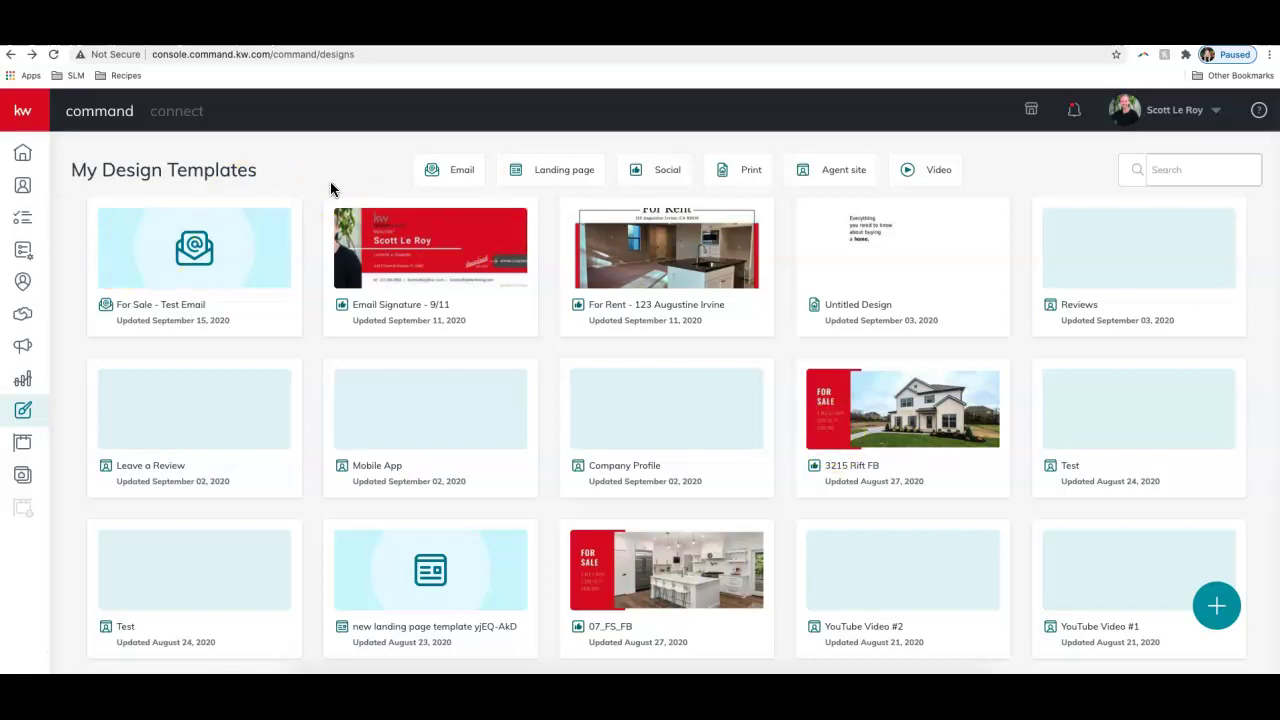
click(450, 176)
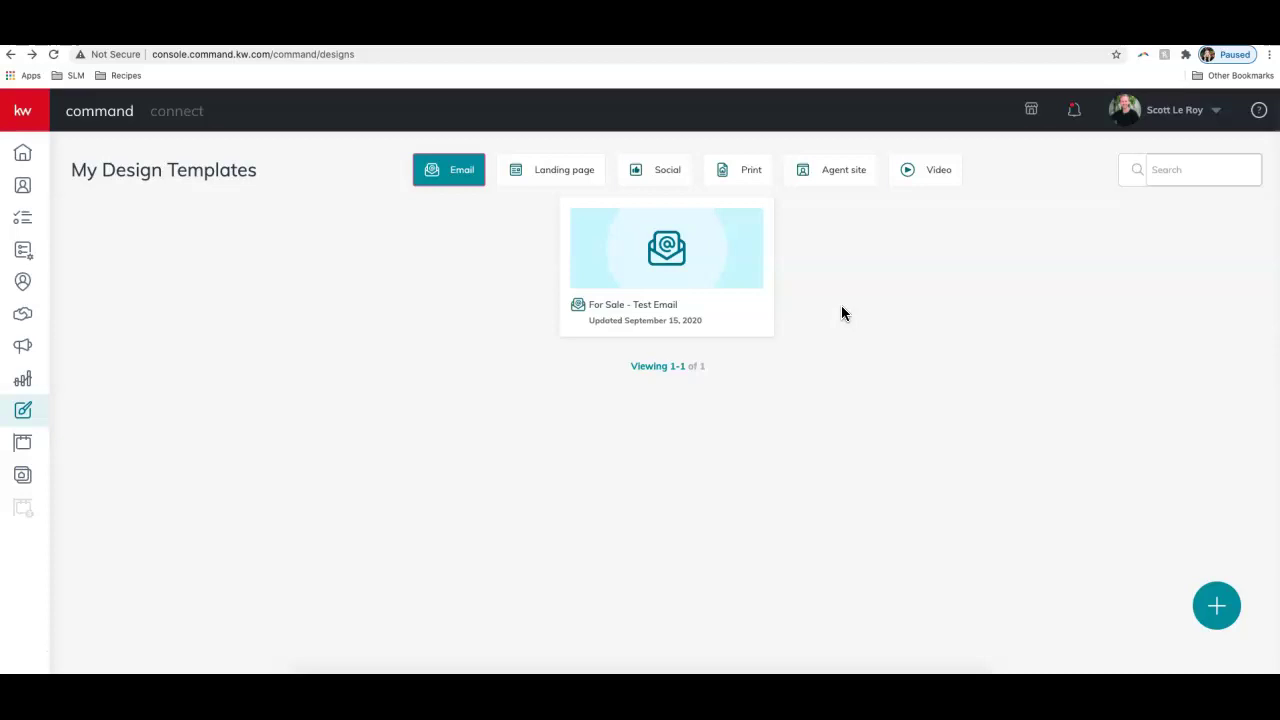
click(592, 322)
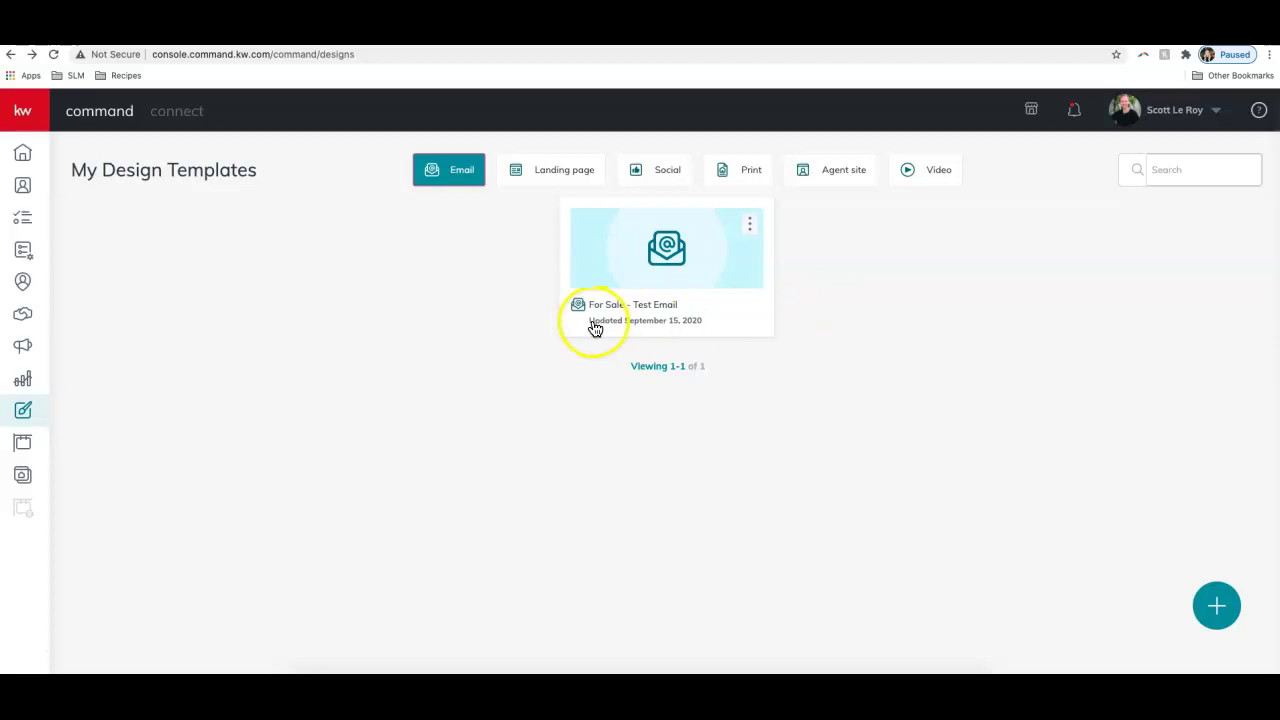
Switch to Campaigns, confirming Leave, and start a new campaign to choose its type.
click(25, 353)
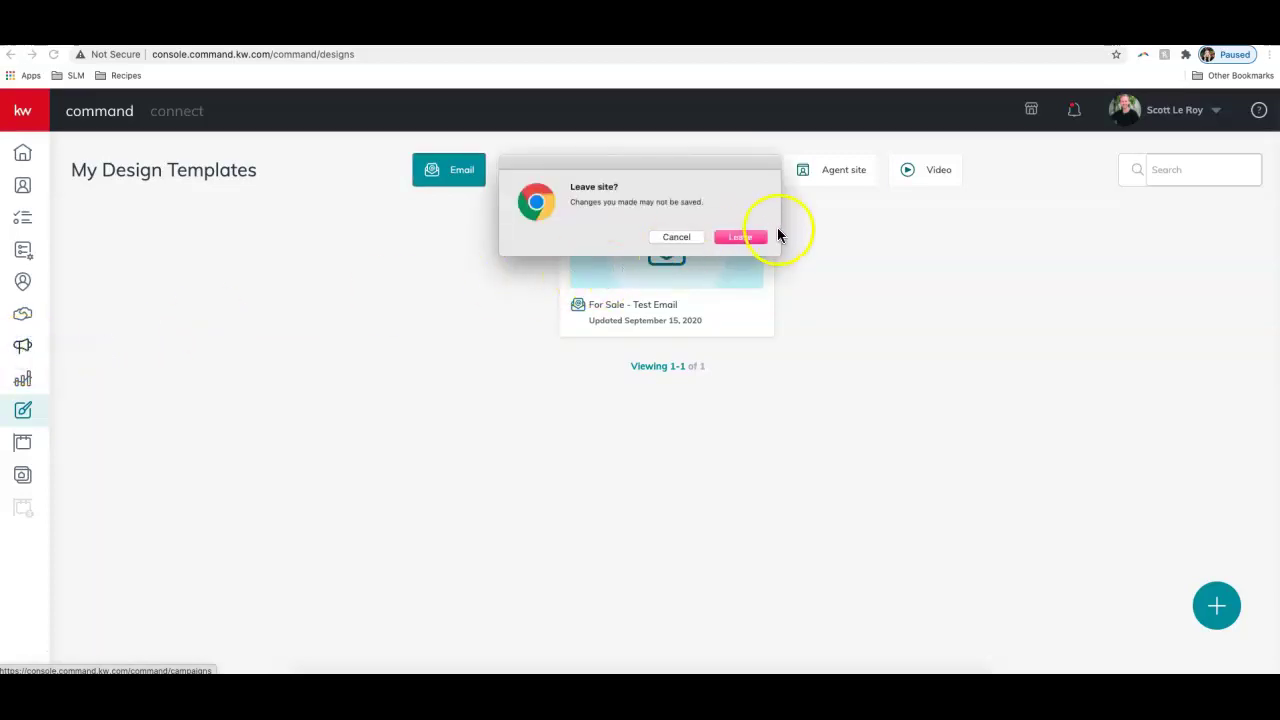
click(766, 236)
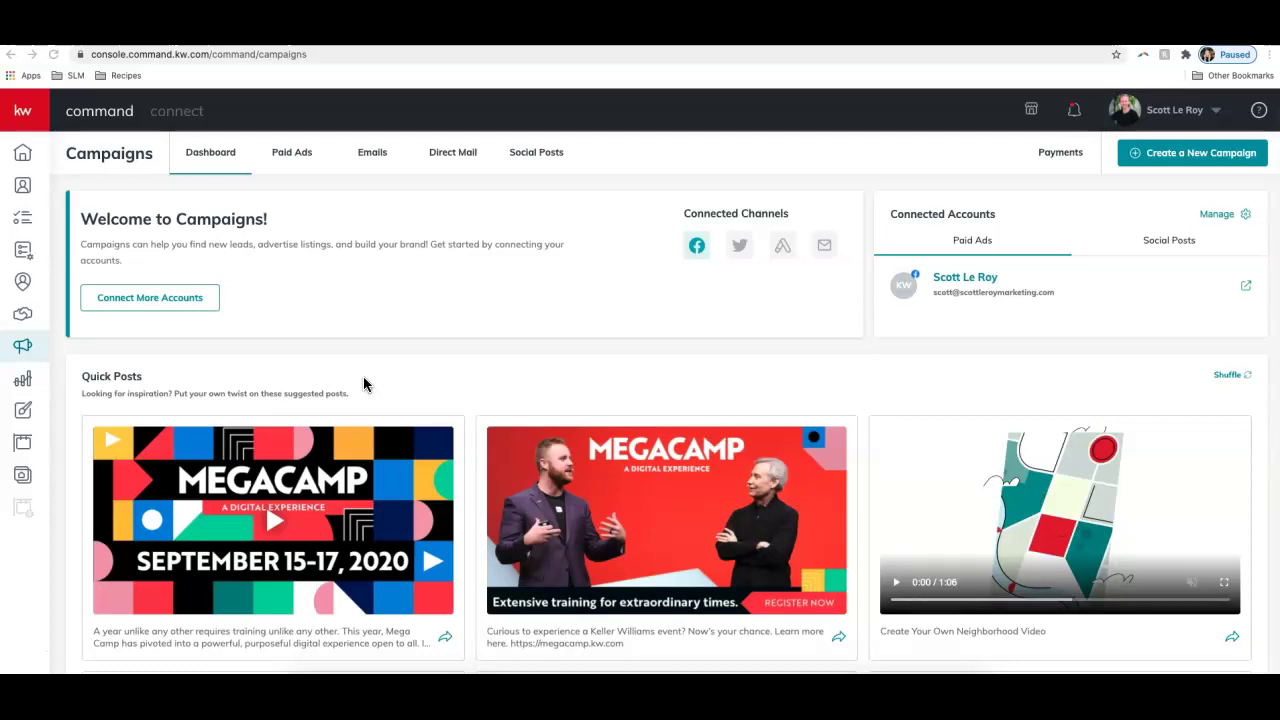
click(1159, 161)
click(1160, 160)
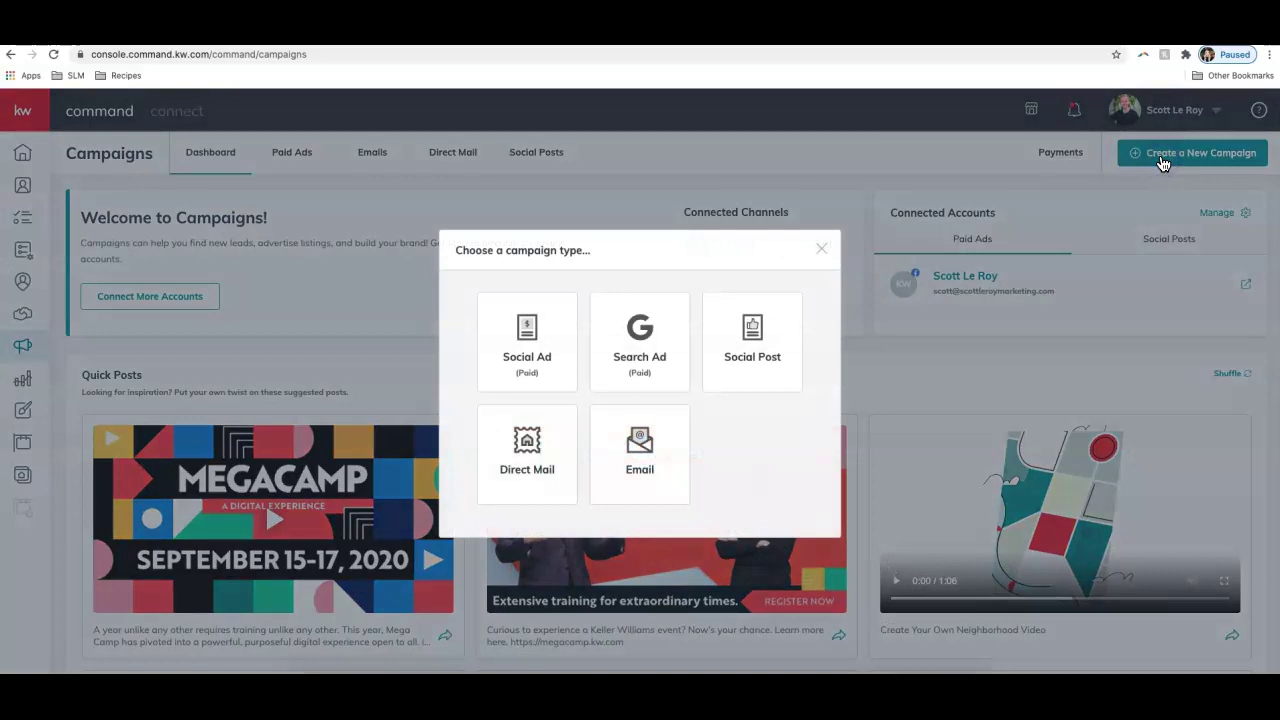
Make it an Email campaign named 'Test' with goal Other, running on Command Email.
click(635, 452)
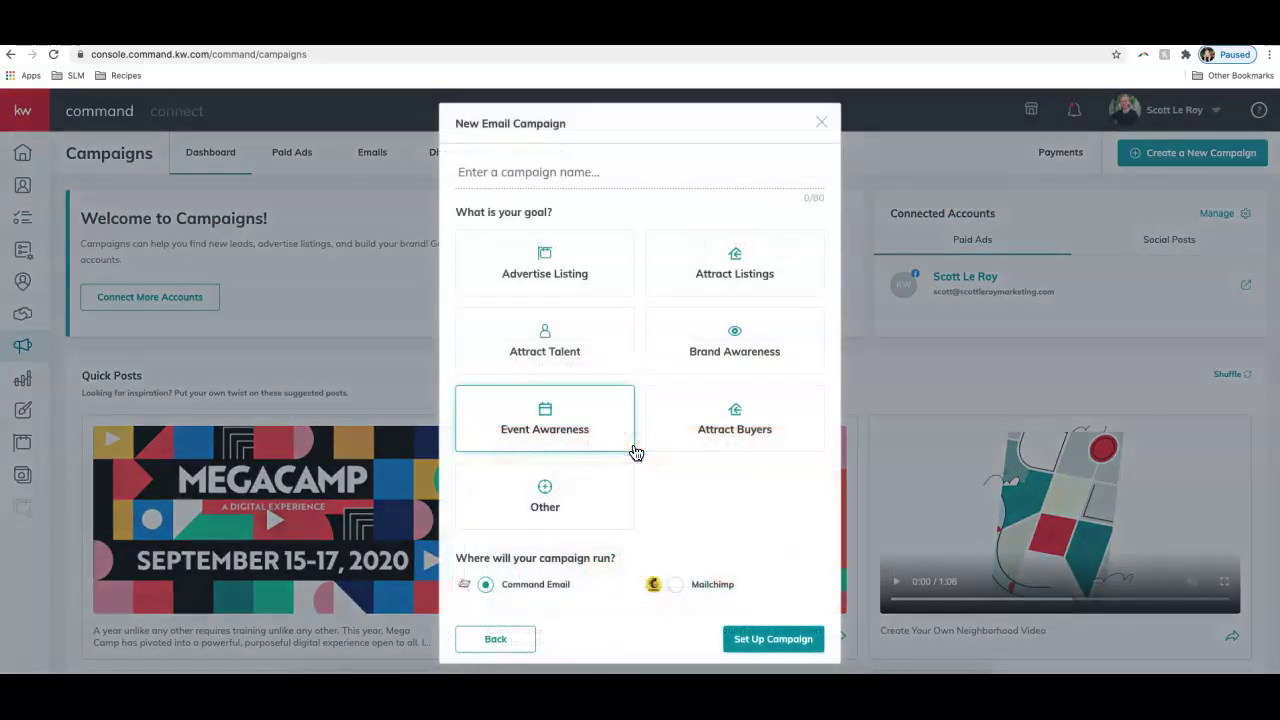
click(557, 175)
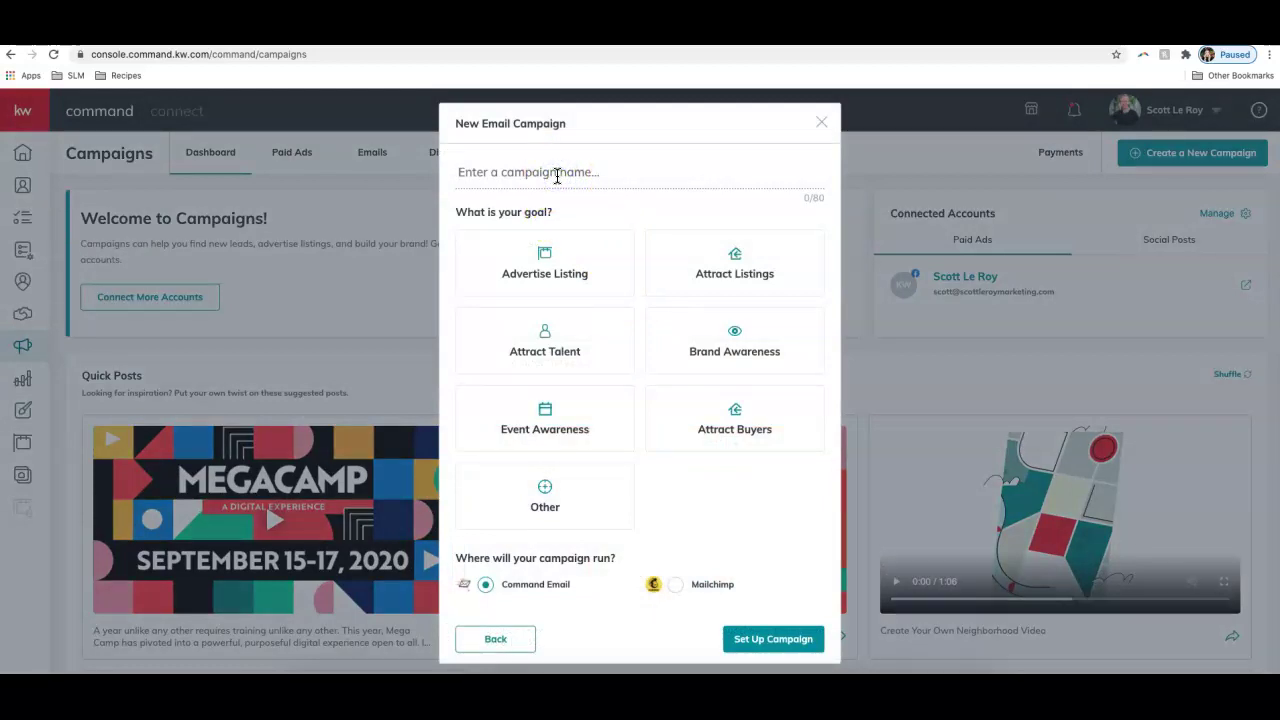
text(Test)
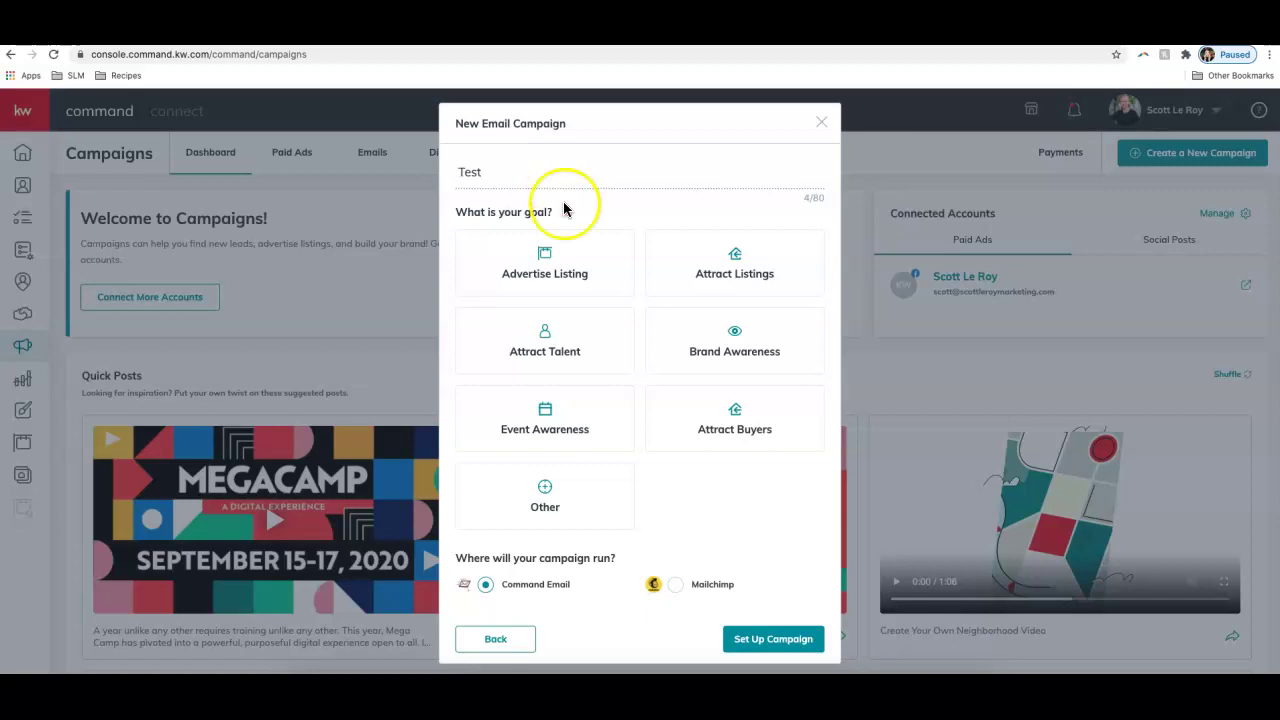
click(546, 500)
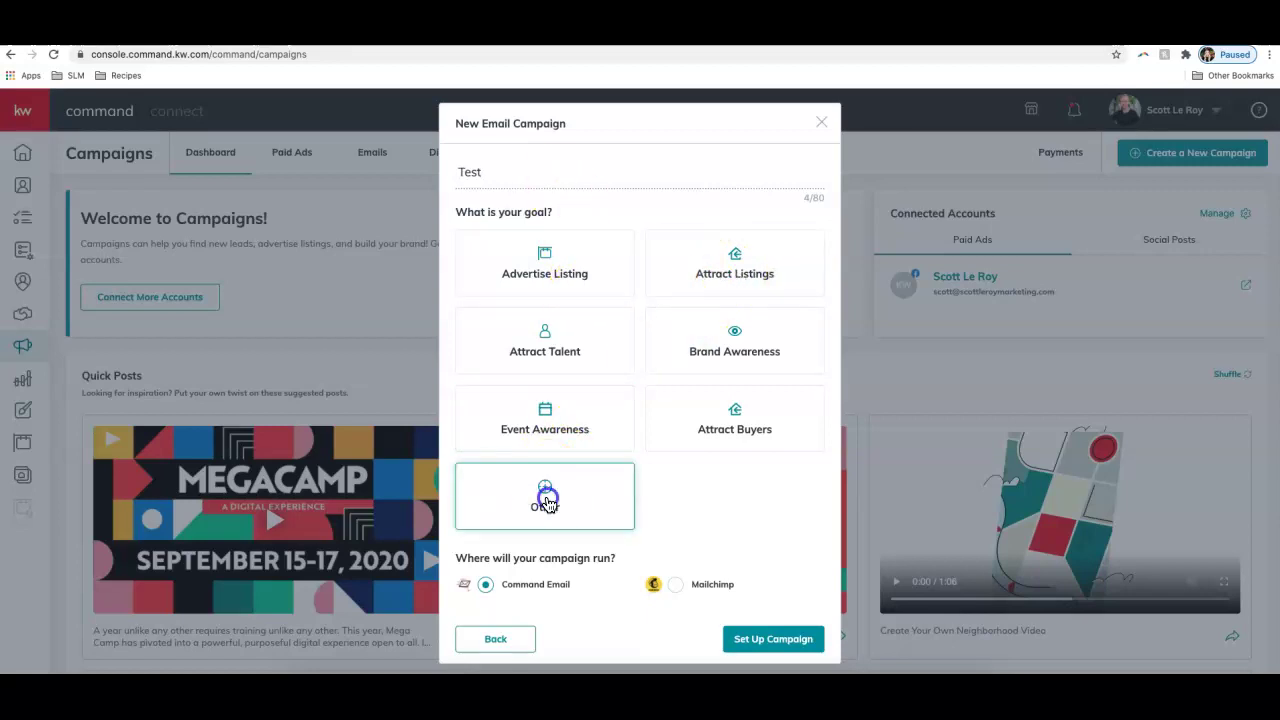
scroll(543, 508, down, 2)
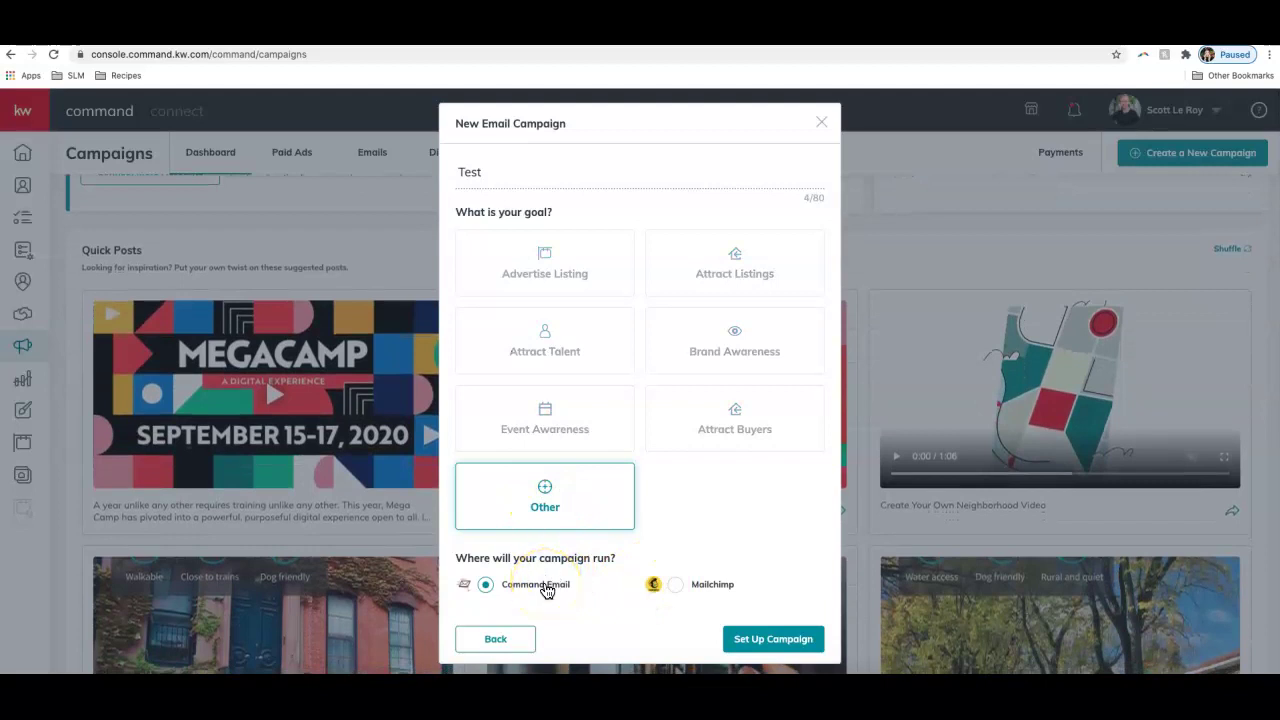
click(487, 588)
Set up the Test campaign and enter the email subject 'Just Listed in Nashville!'.
click(772, 641)
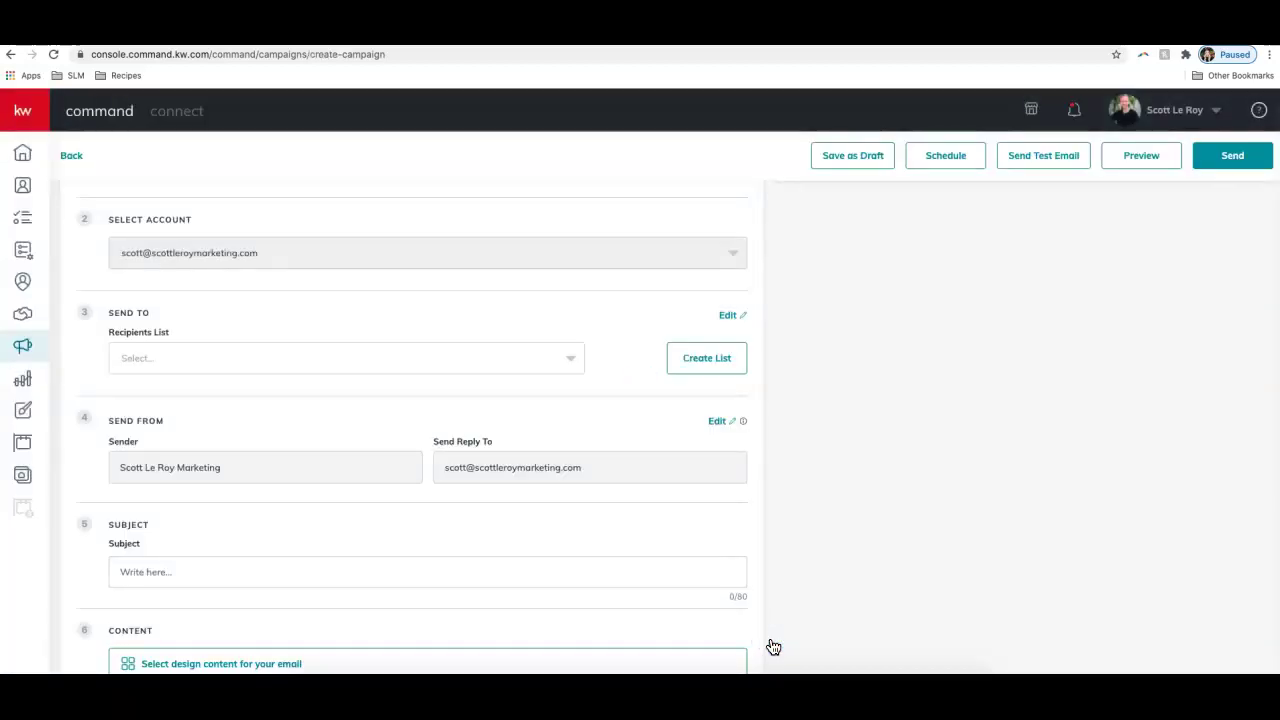
click(613, 477)
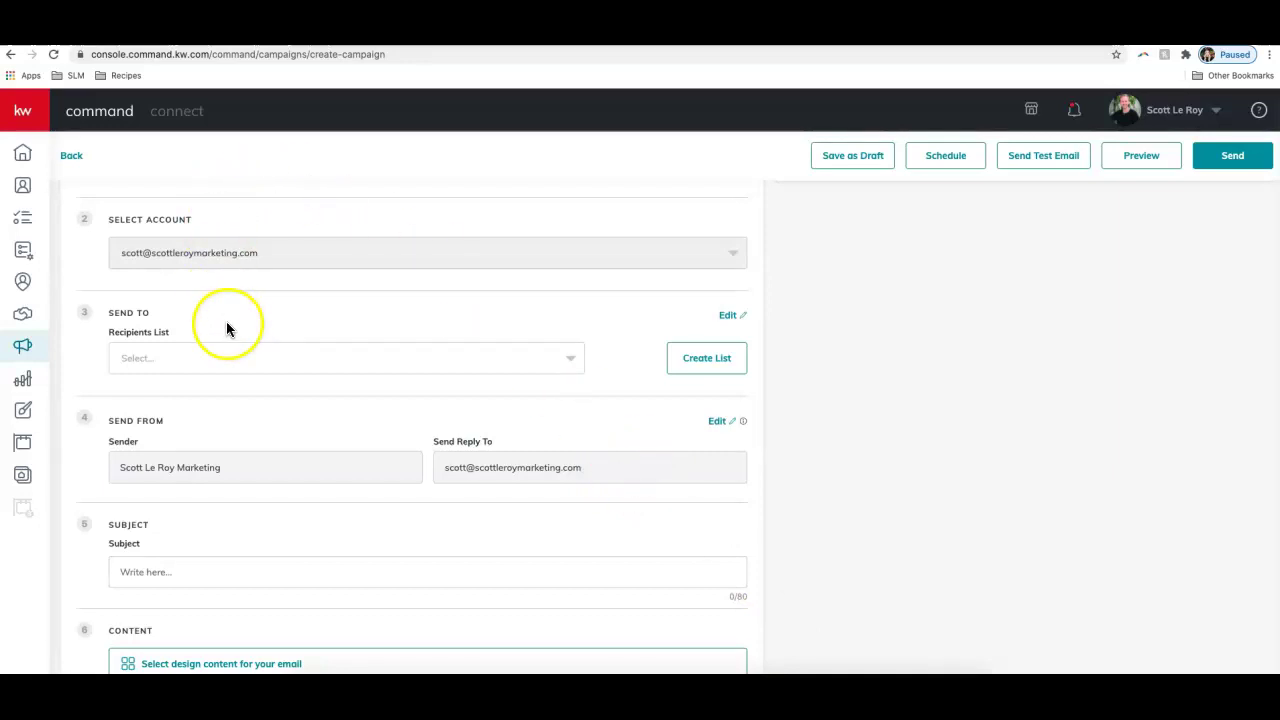
scroll(293, 340, down, 1)
scroll(293, 340, up, 1)
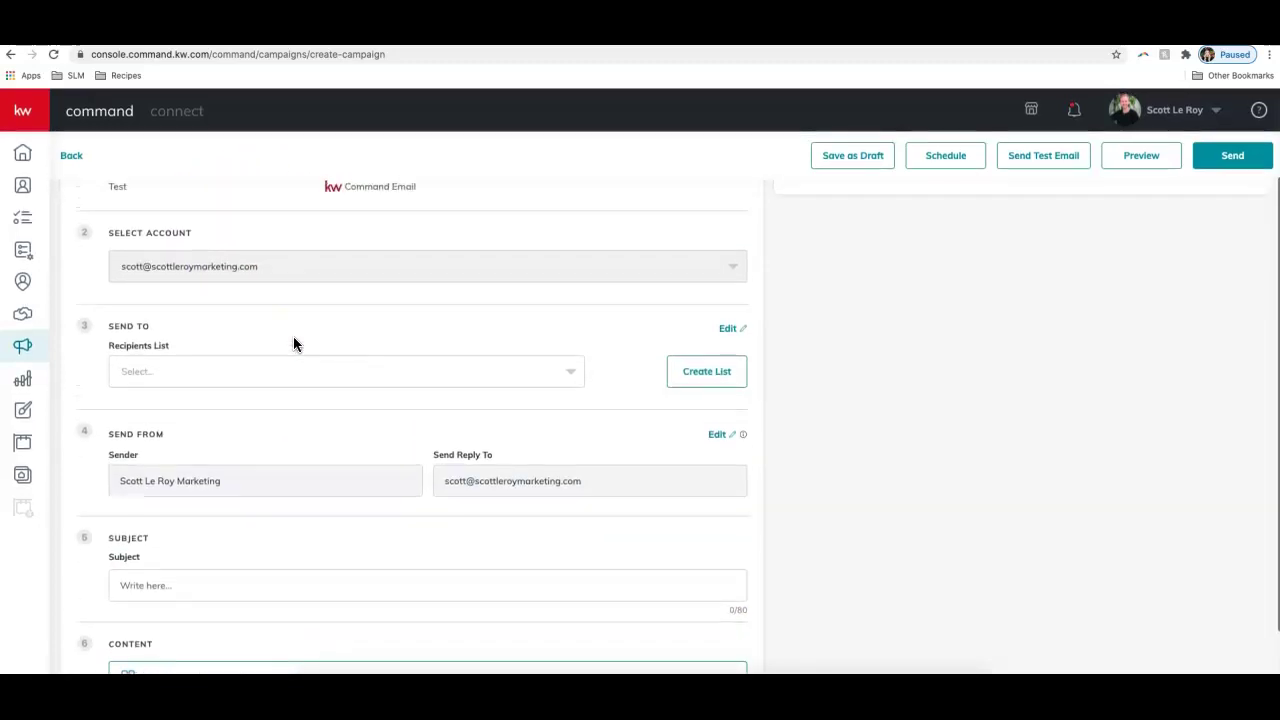
click(406, 270)
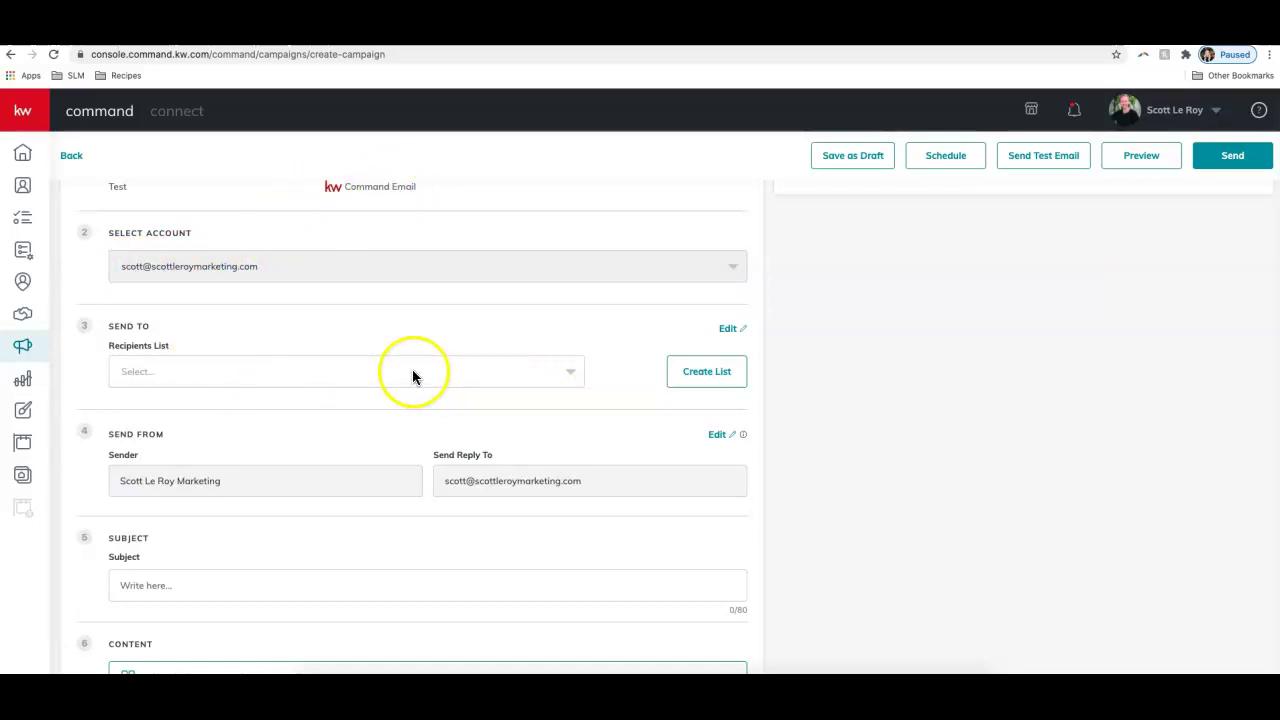
scroll(300, 367, down, 1)
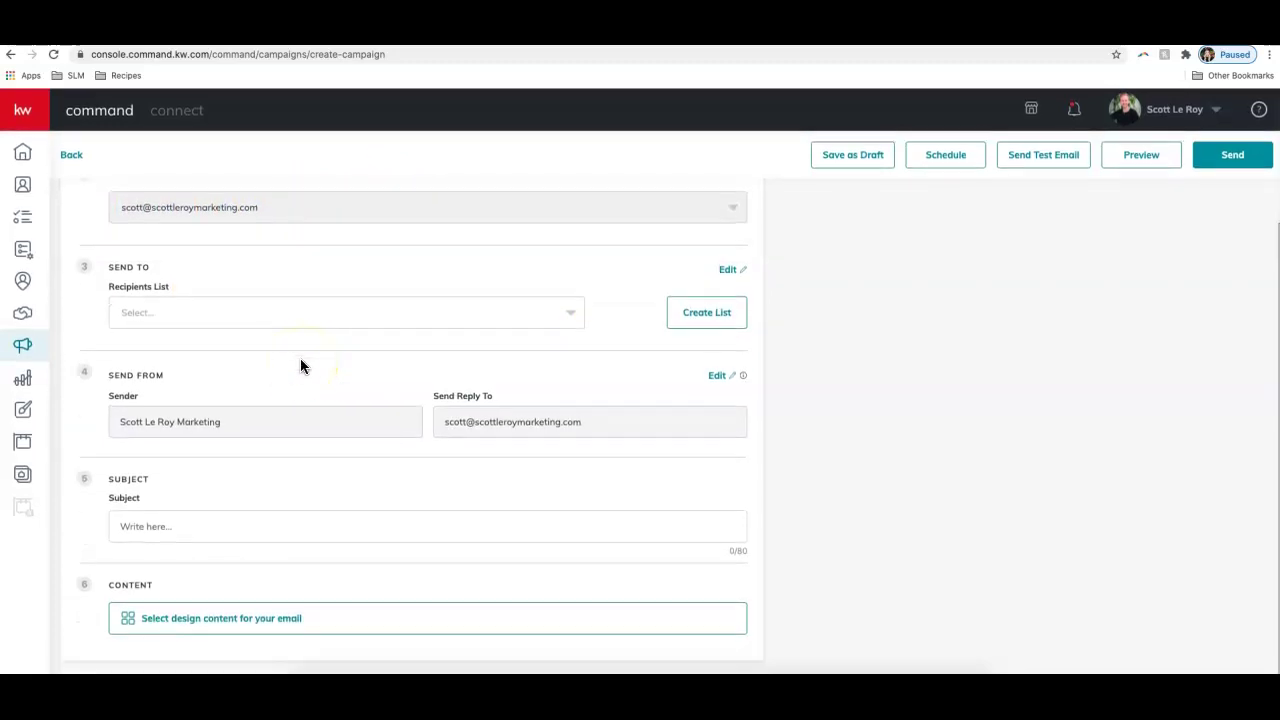
click(241, 425)
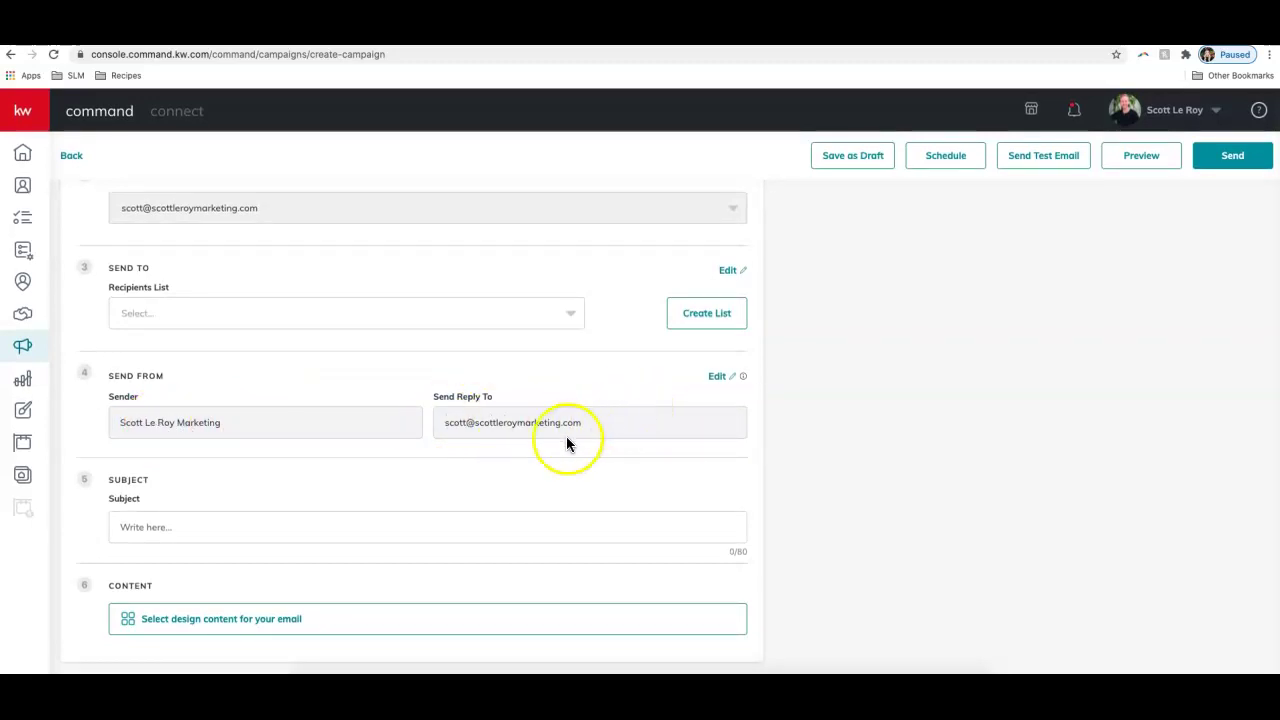
click(181, 529)
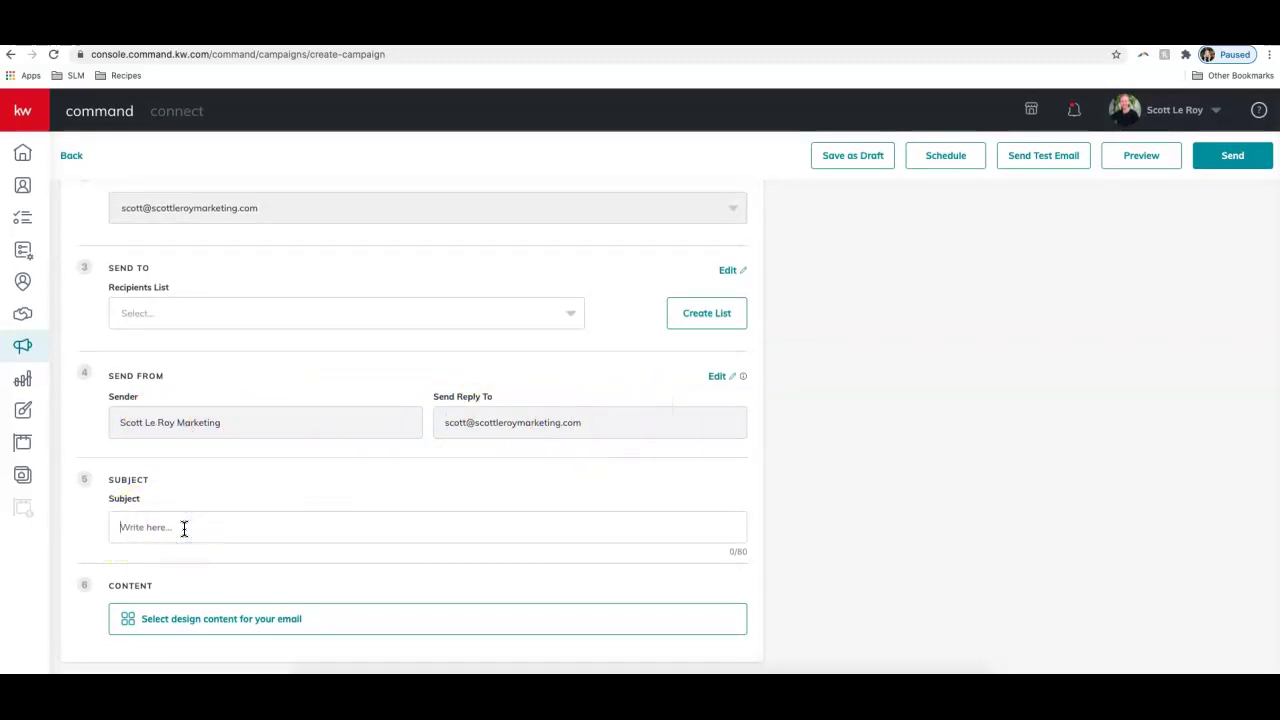
text(Just Listed)
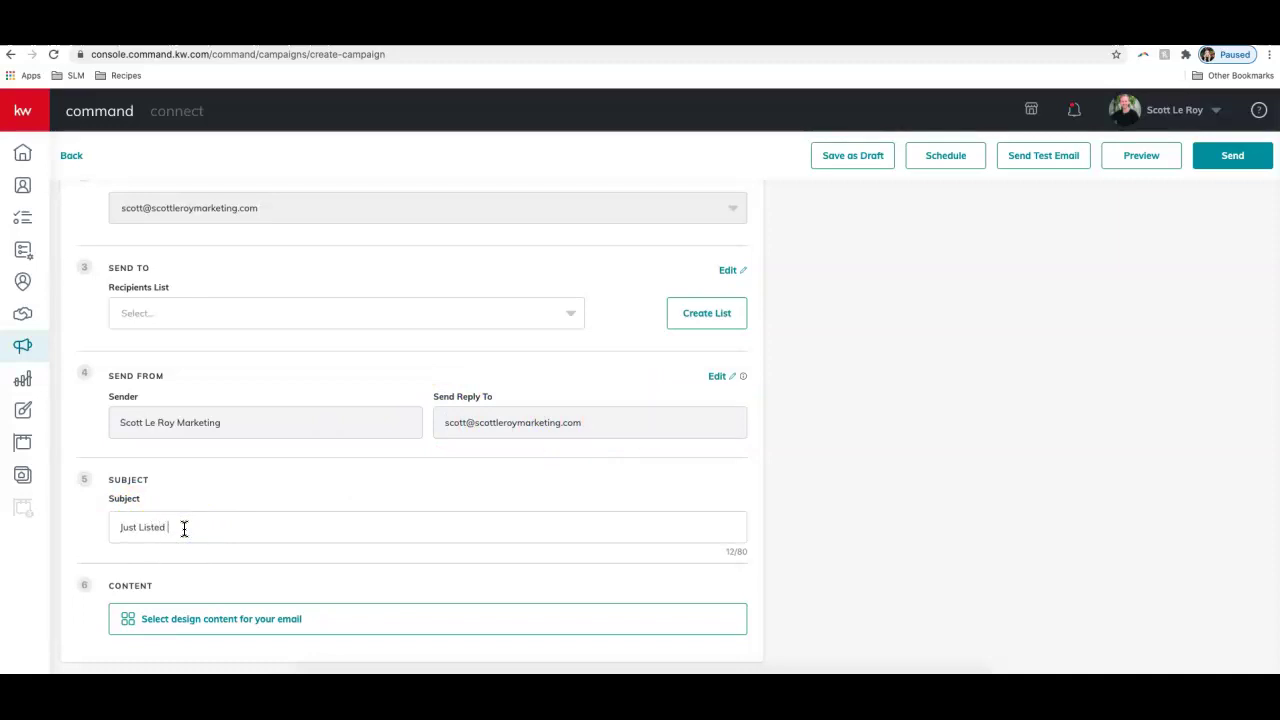
text( in Nashville!)
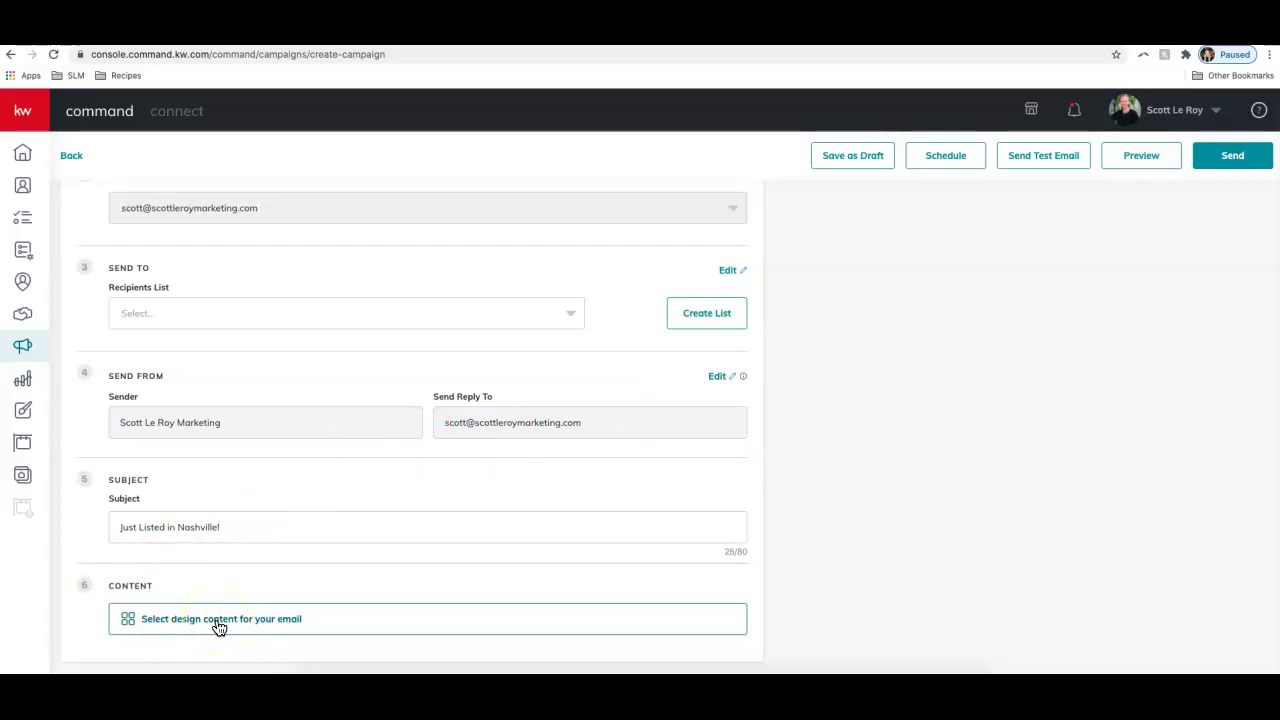
Pick For Sale - Test Email from My Templates as the email content, after browsing KWRI Templates.
click(217, 621)
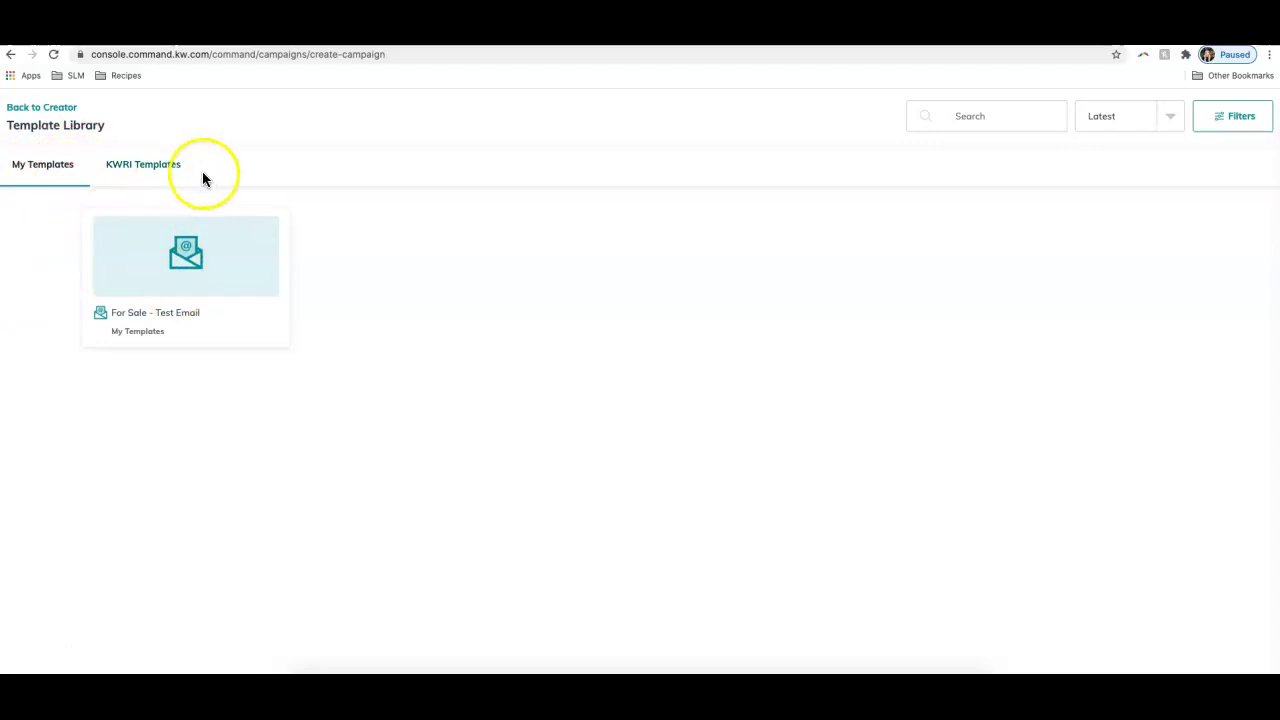
click(165, 168)
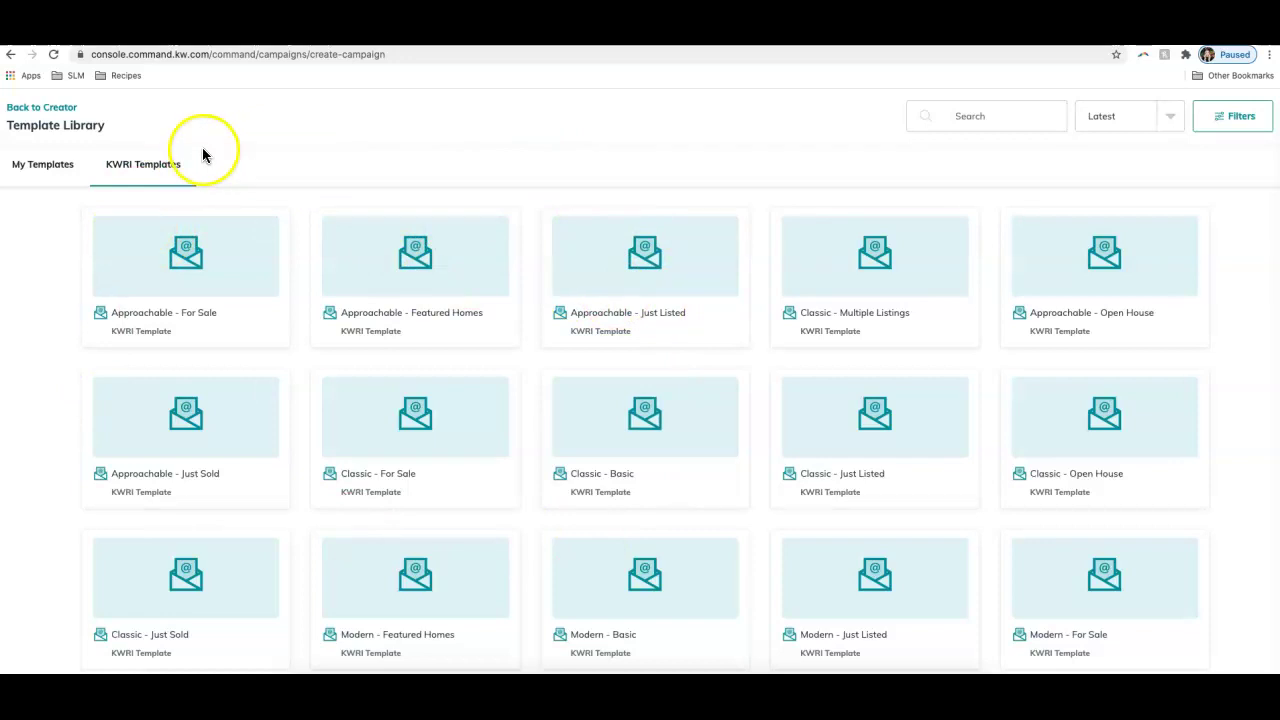
click(64, 166)
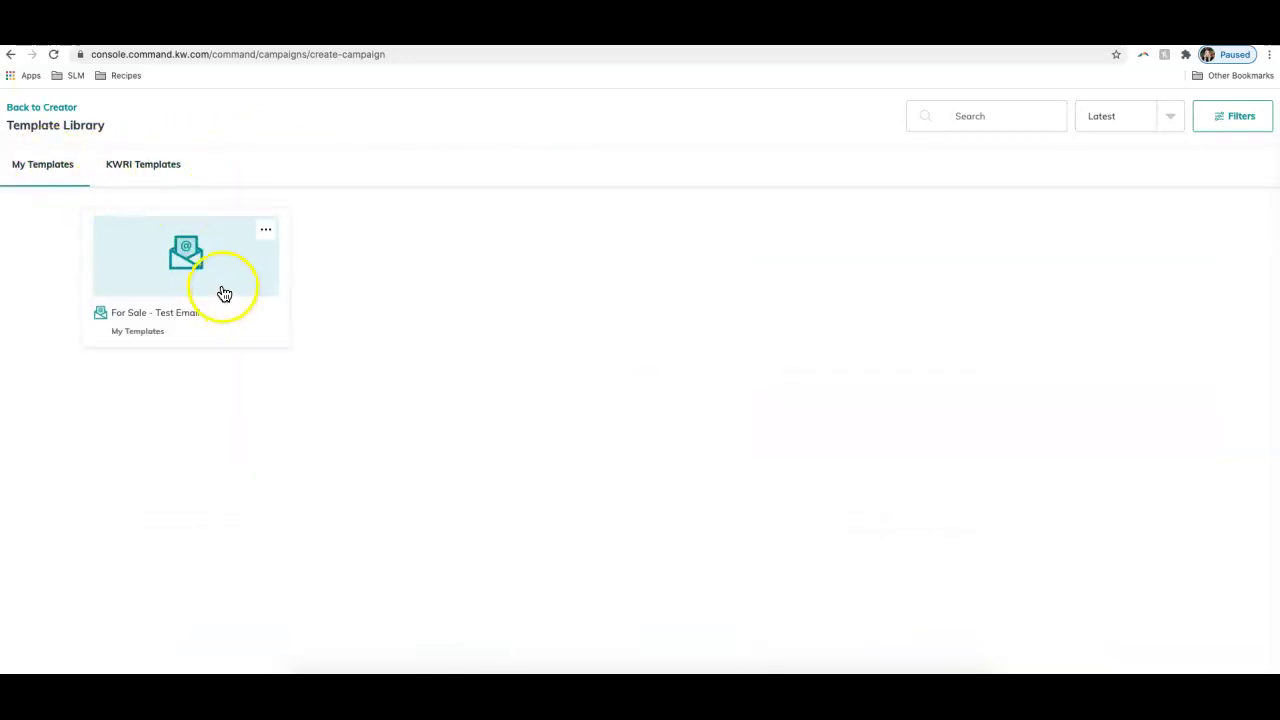
click(220, 295)
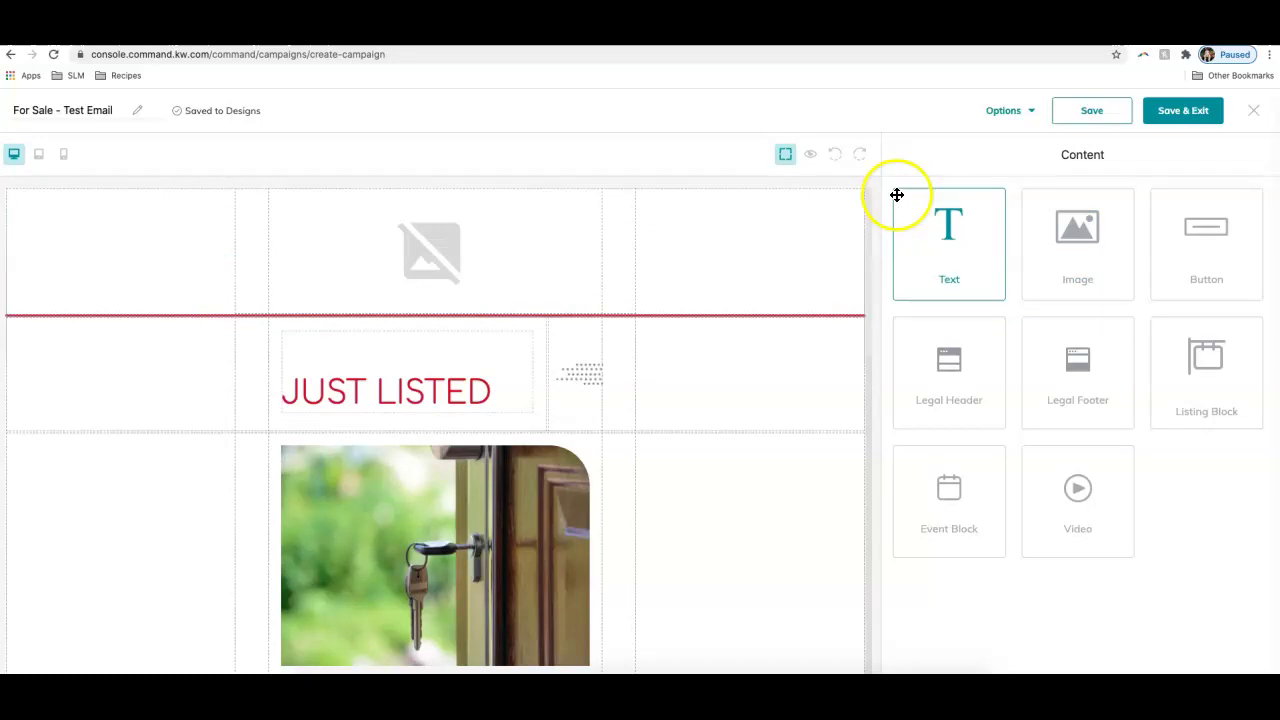
Save and exit the design editor, then scroll through the campaign's JUST LISTED email preview.
click(1194, 120)
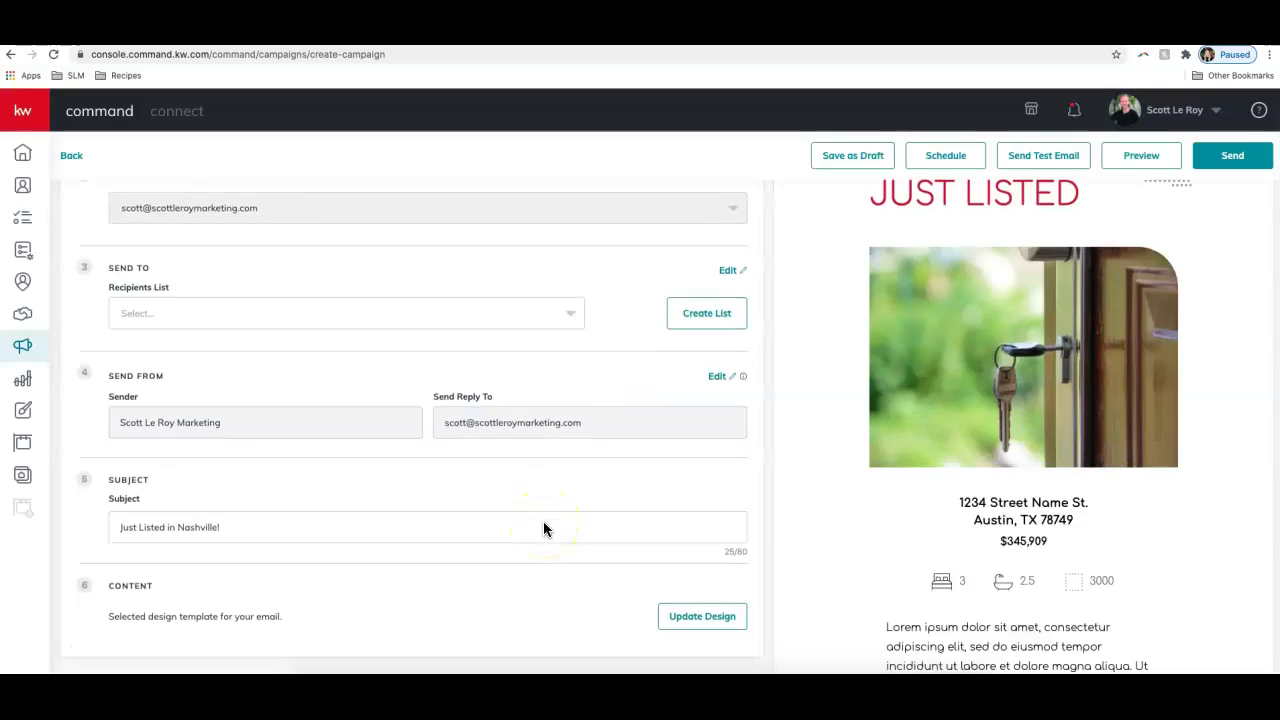
click(971, 455)
scroll(1014, 428, up, 3)
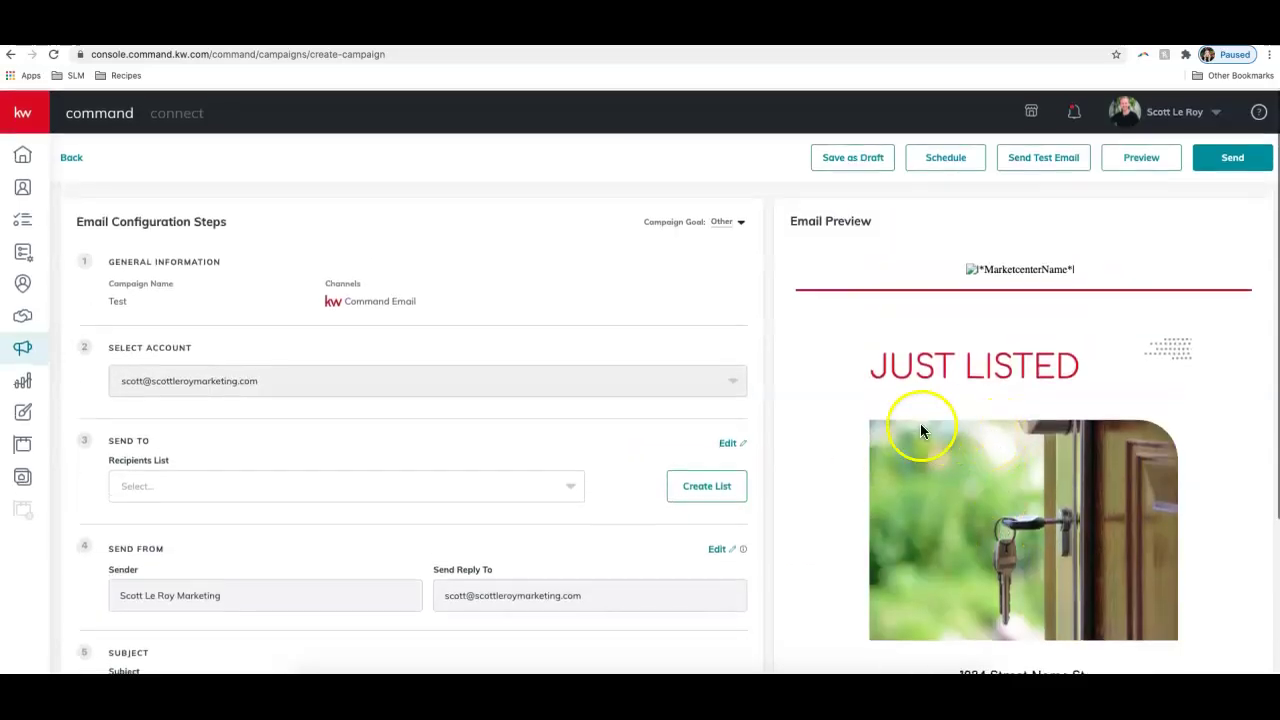
scroll(963, 398, down, 10)
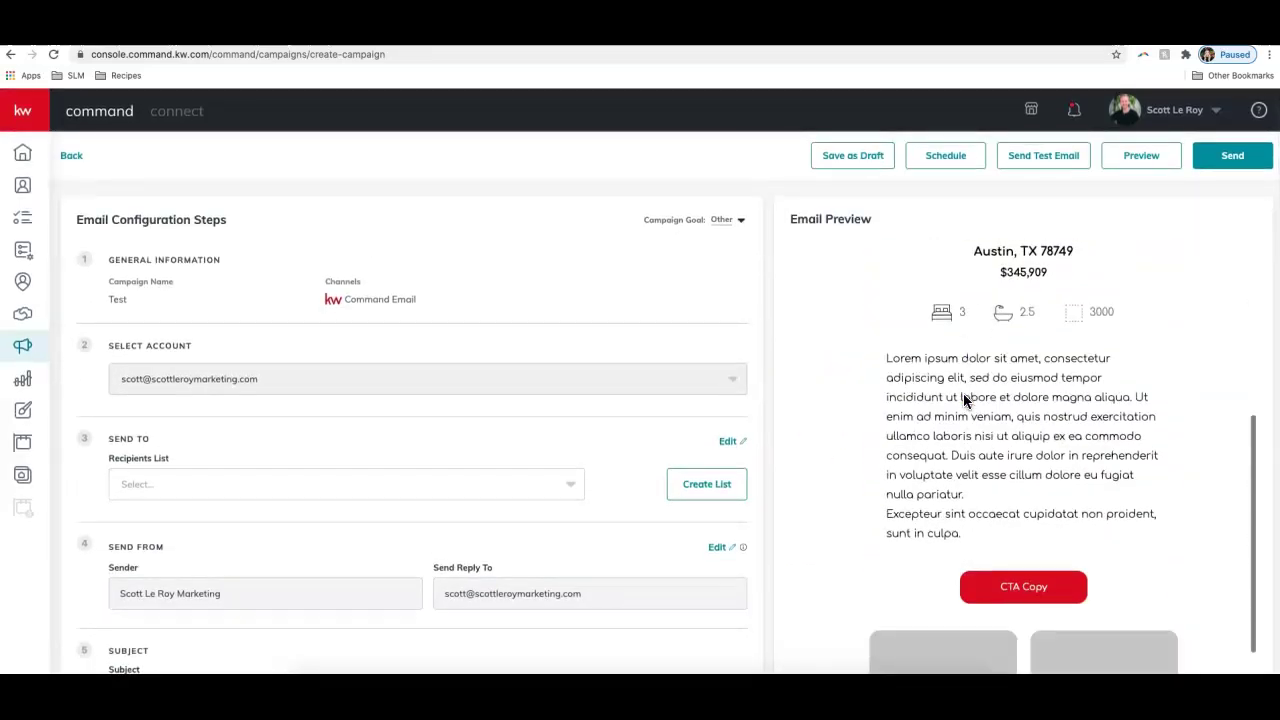
scroll(963, 398, down, 3)
scroll(505, 491, down, 4)
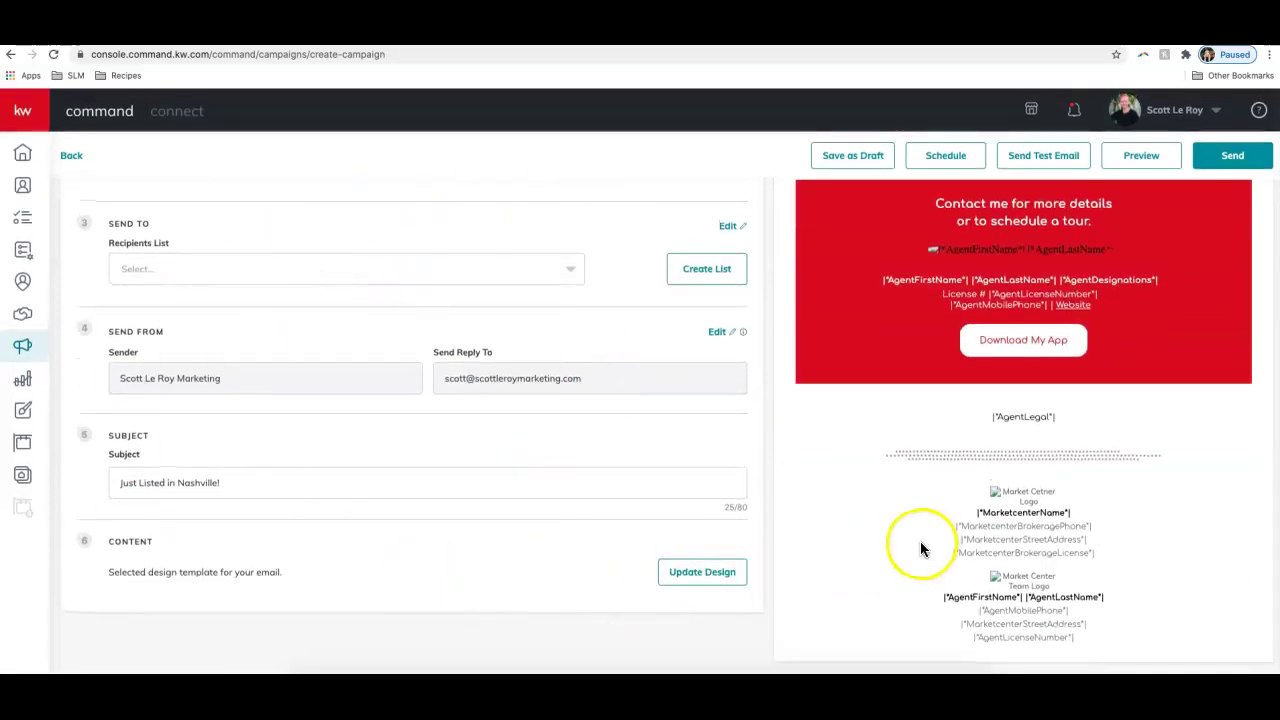
scroll(920, 545, up, 3)
scroll(1128, 380, up, 8)
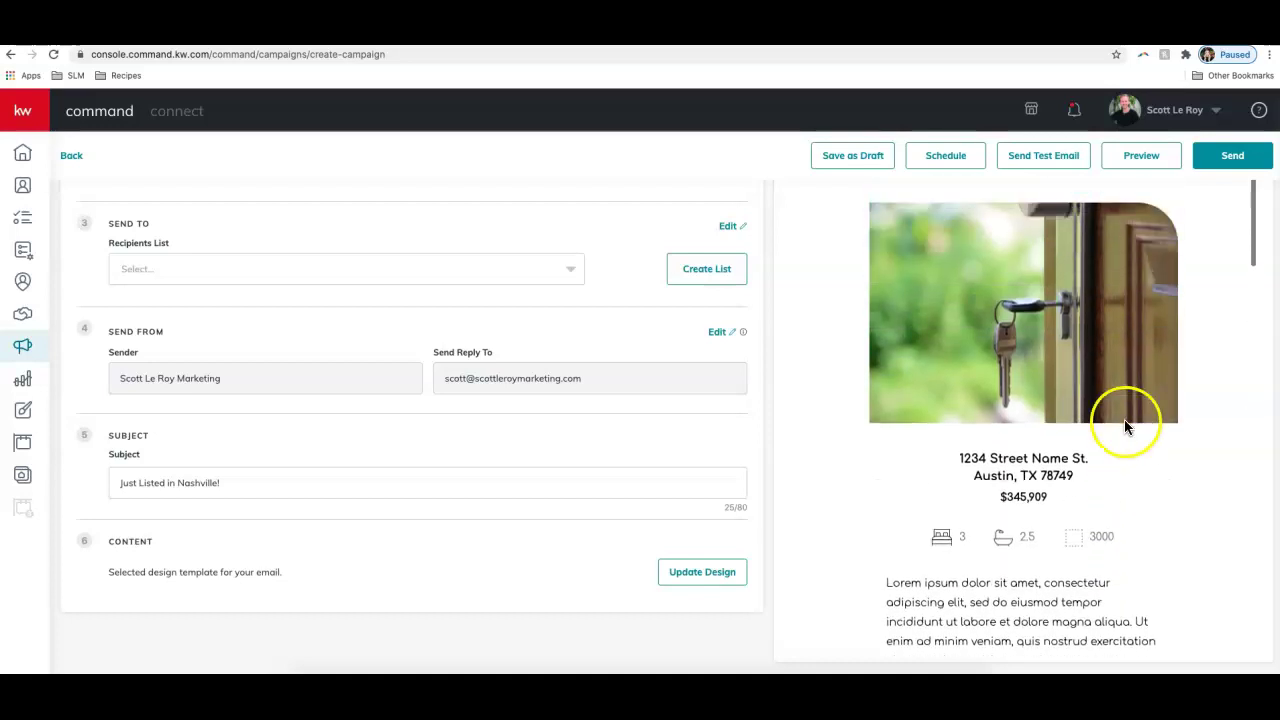